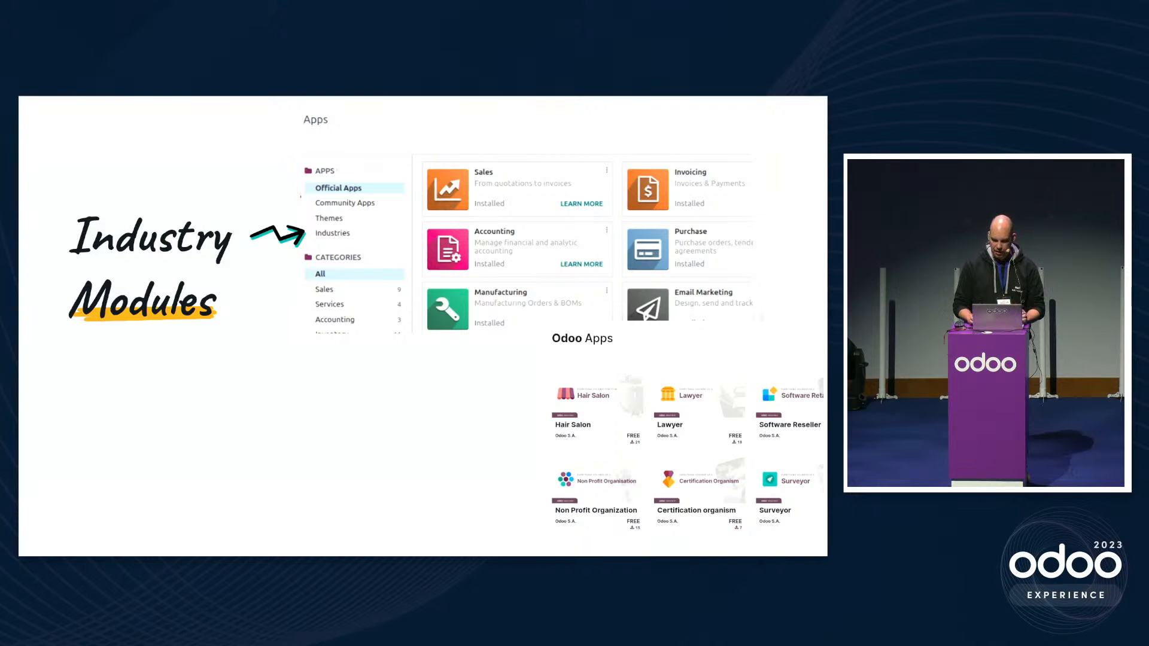
key(Right)
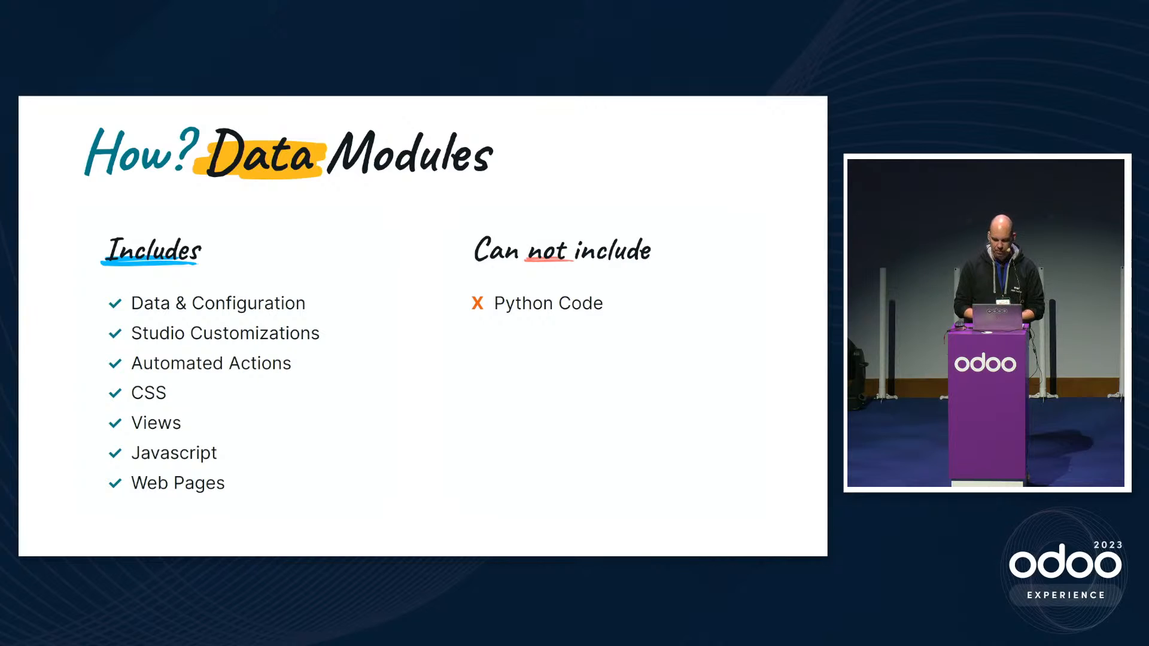
key(Right)
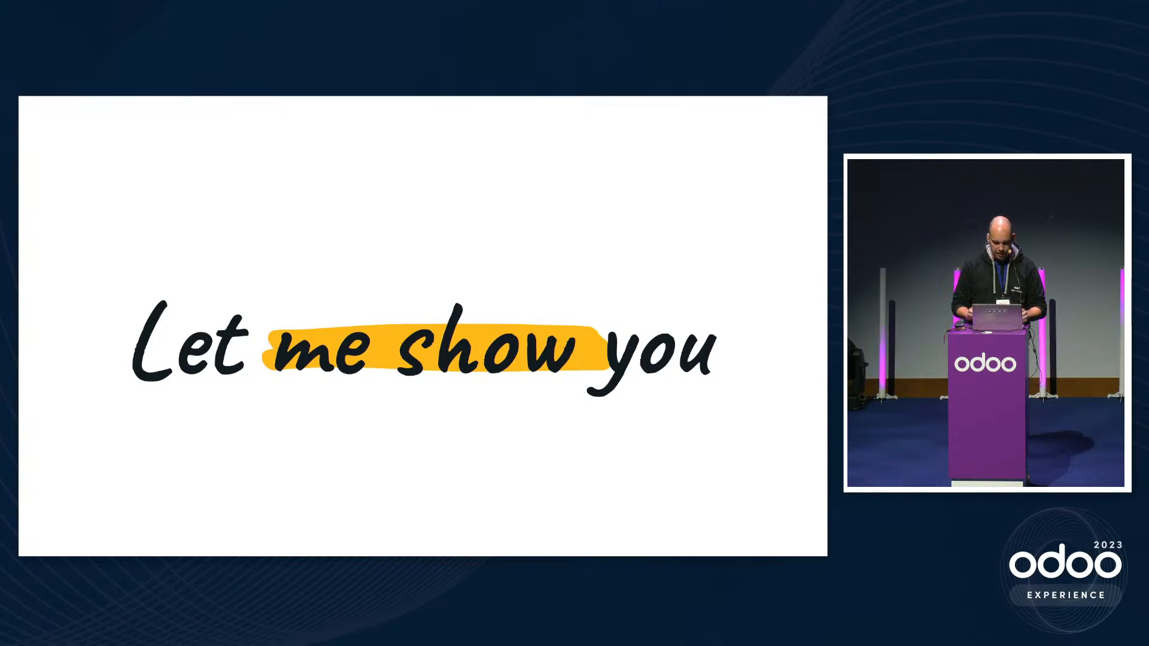
Switch to the browser and read the Flows article on the talent acquisition agency's customer and applicant business flows.
key(ctrl+alt+Right)
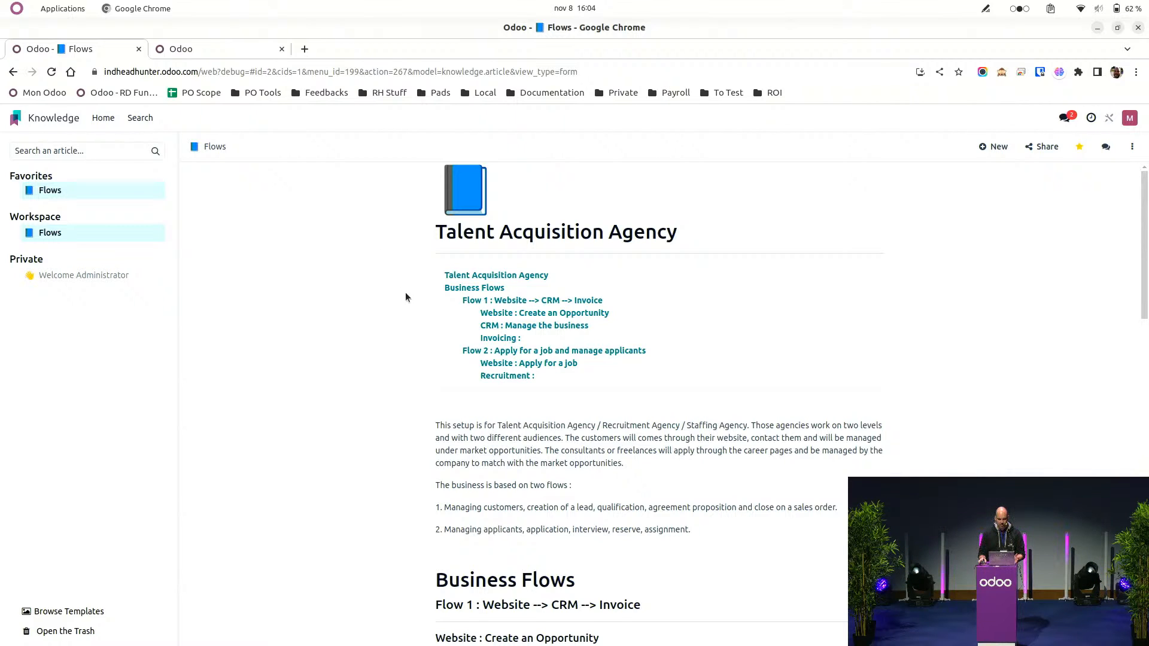
scroll(379, 362, down, 3)
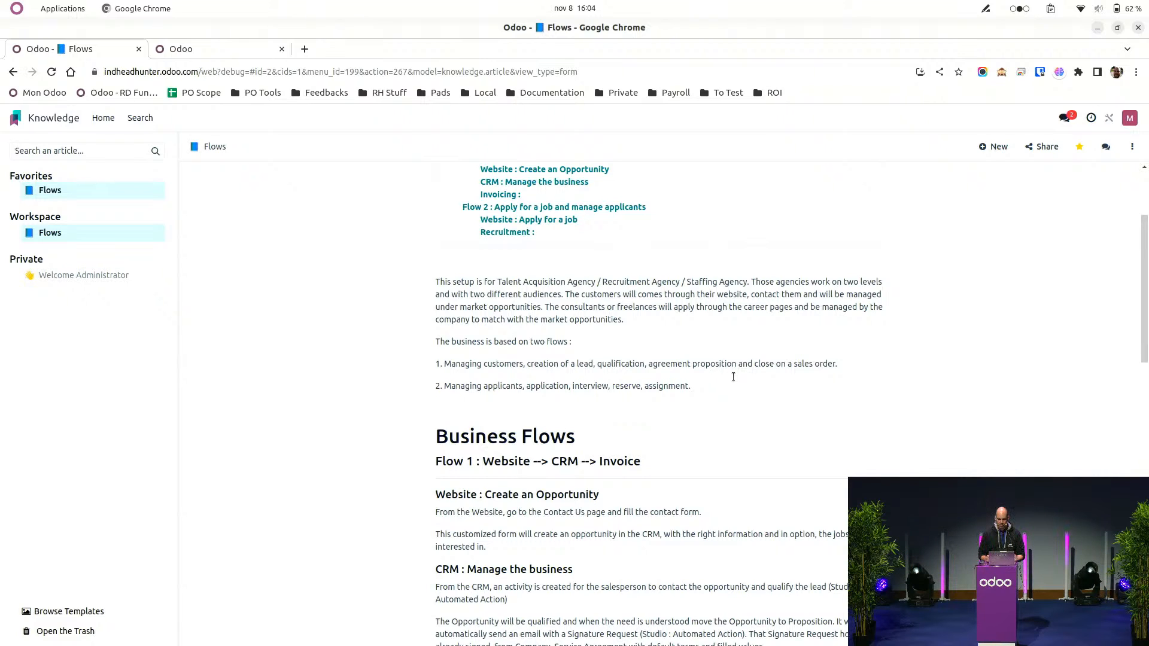
scroll(733, 377, down, 3)
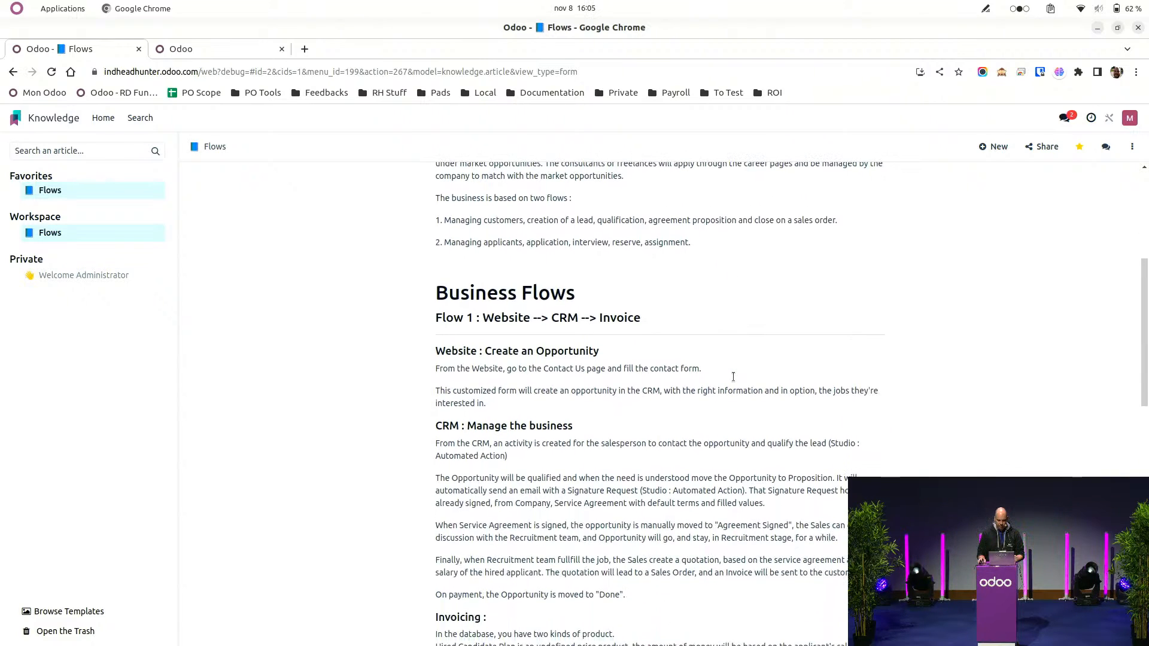
scroll(507, 365, down, 2)
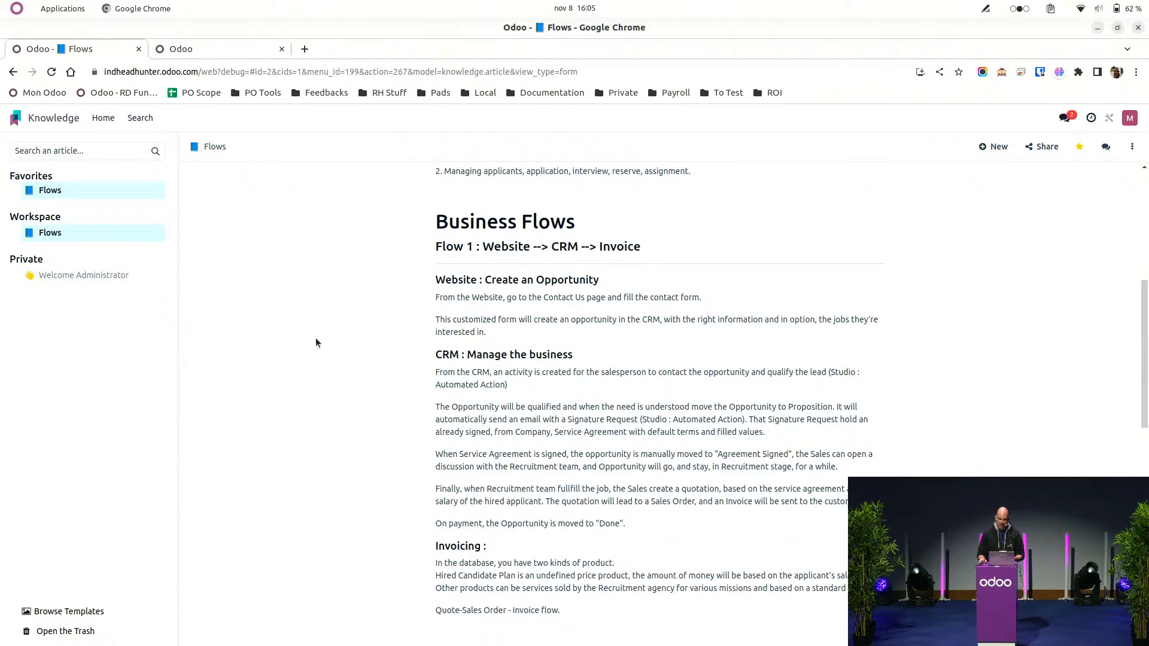
scroll(611, 356, down, 3)
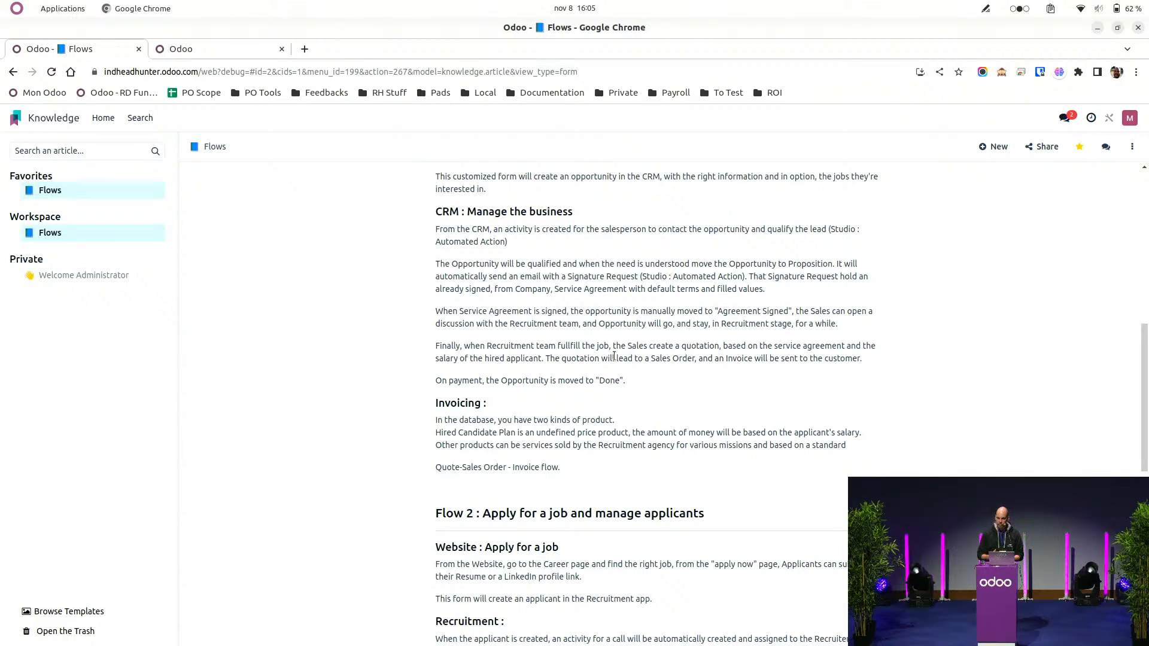
scroll(614, 355, down, 1)
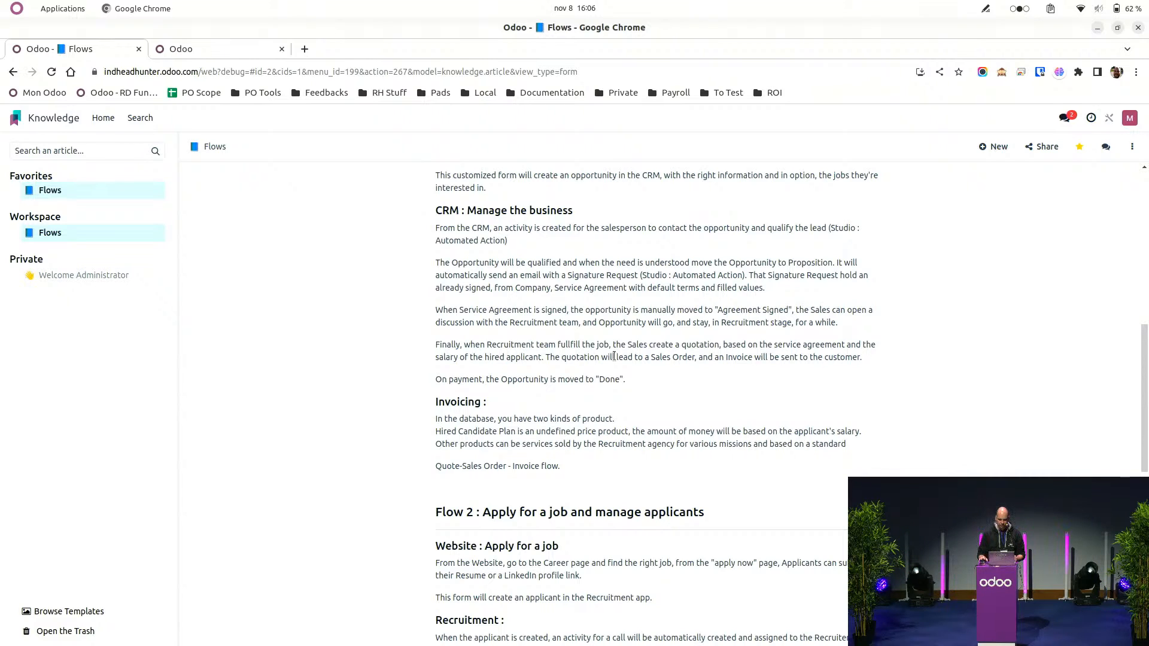
scroll(429, 390, down, 2)
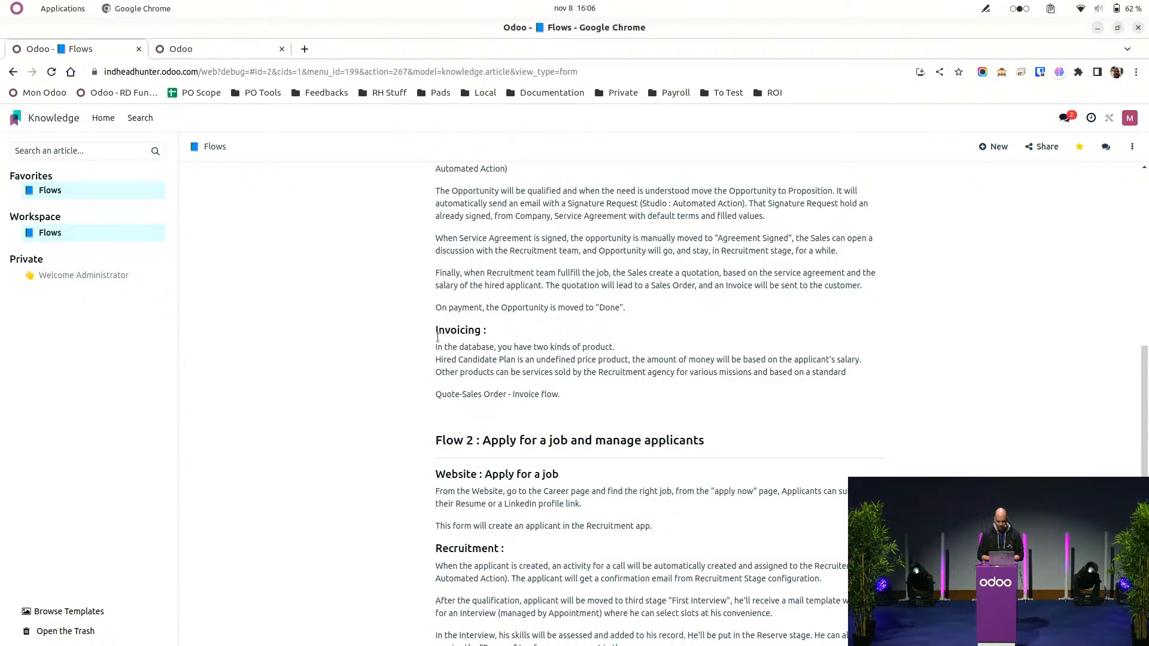
scroll(437, 337, down, 3)
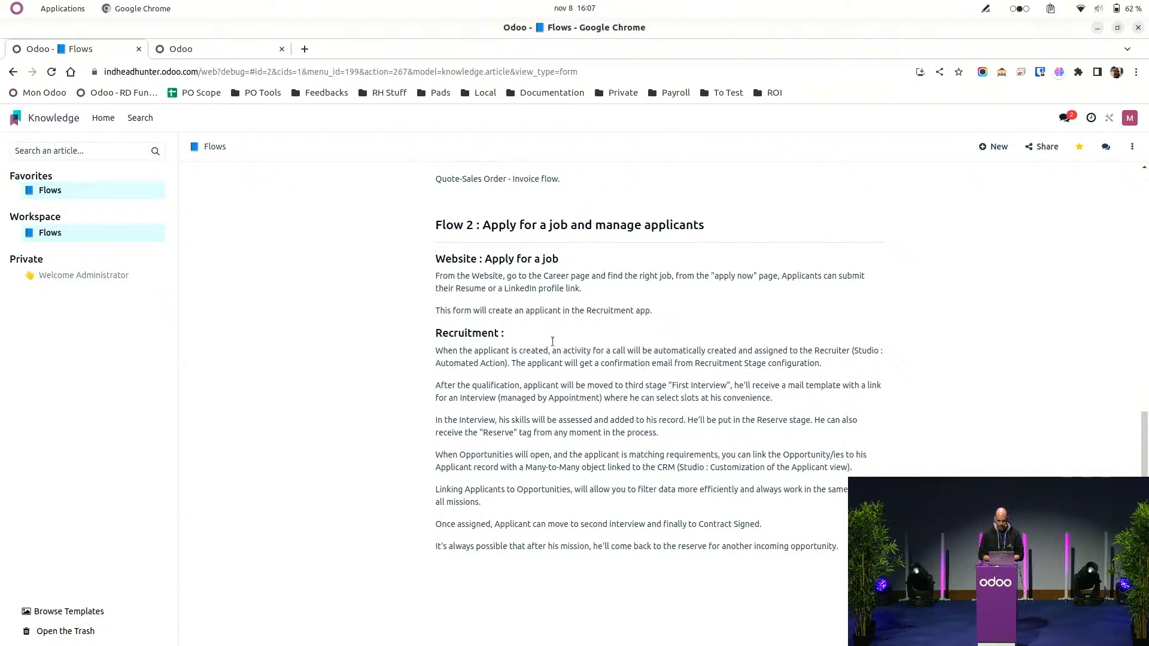
scroll(542, 401, down, 3)
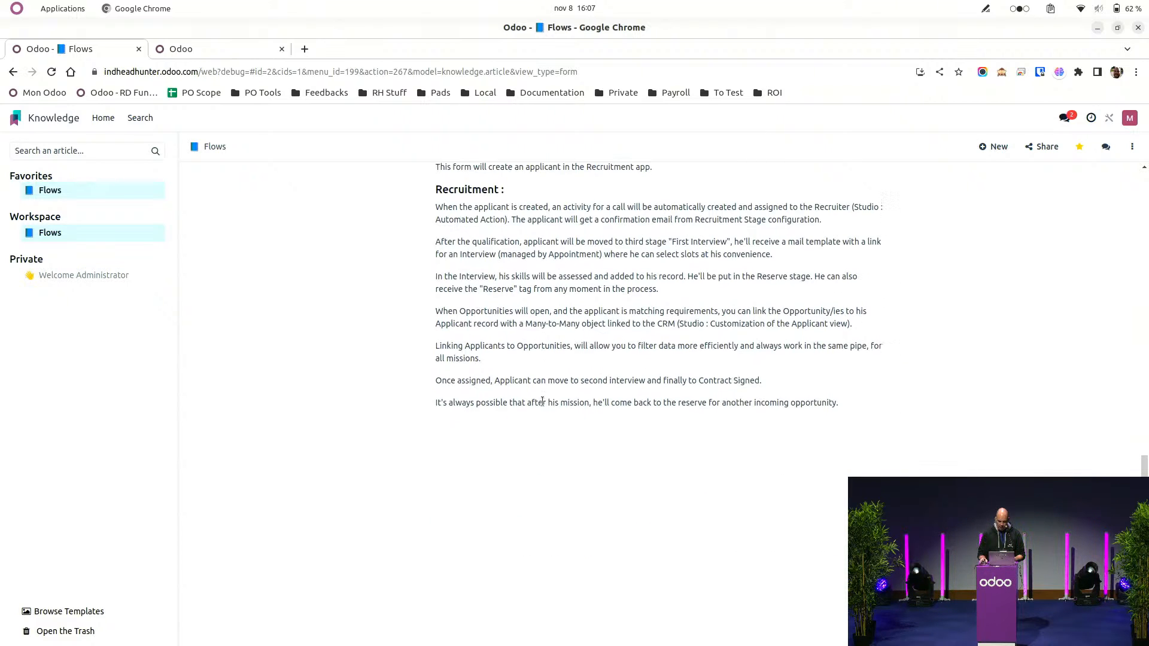
scroll(543, 401, up, 15)
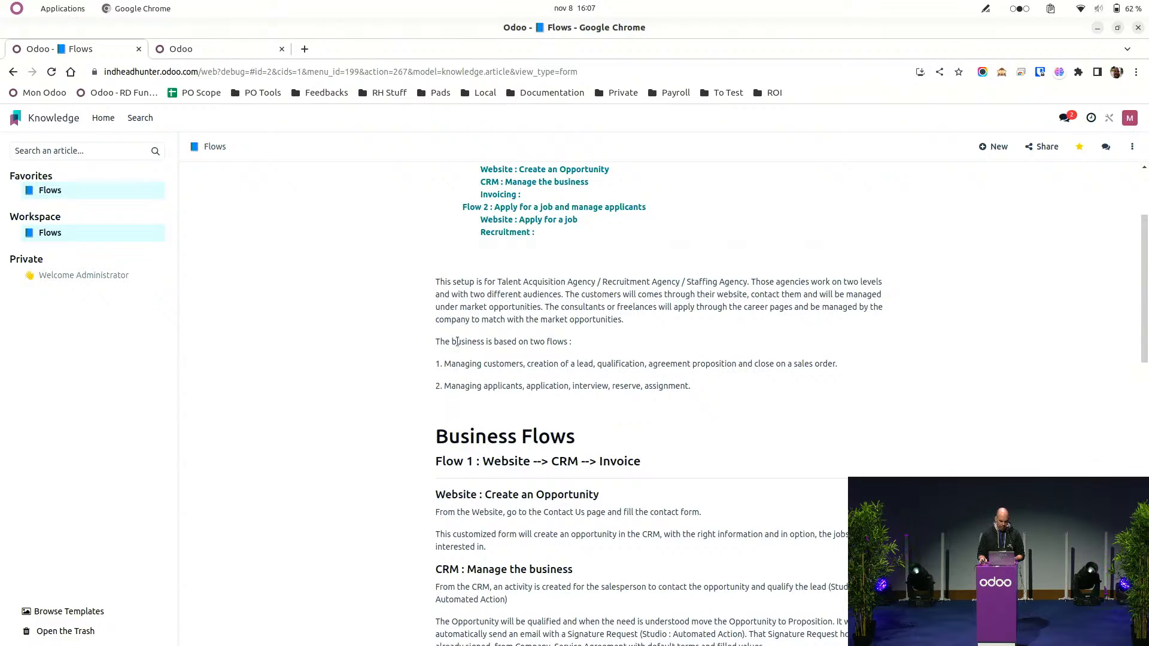
Open the website's home page and inspect the building blocks and the "It's a match" banner options in the page editor.
click(209, 48)
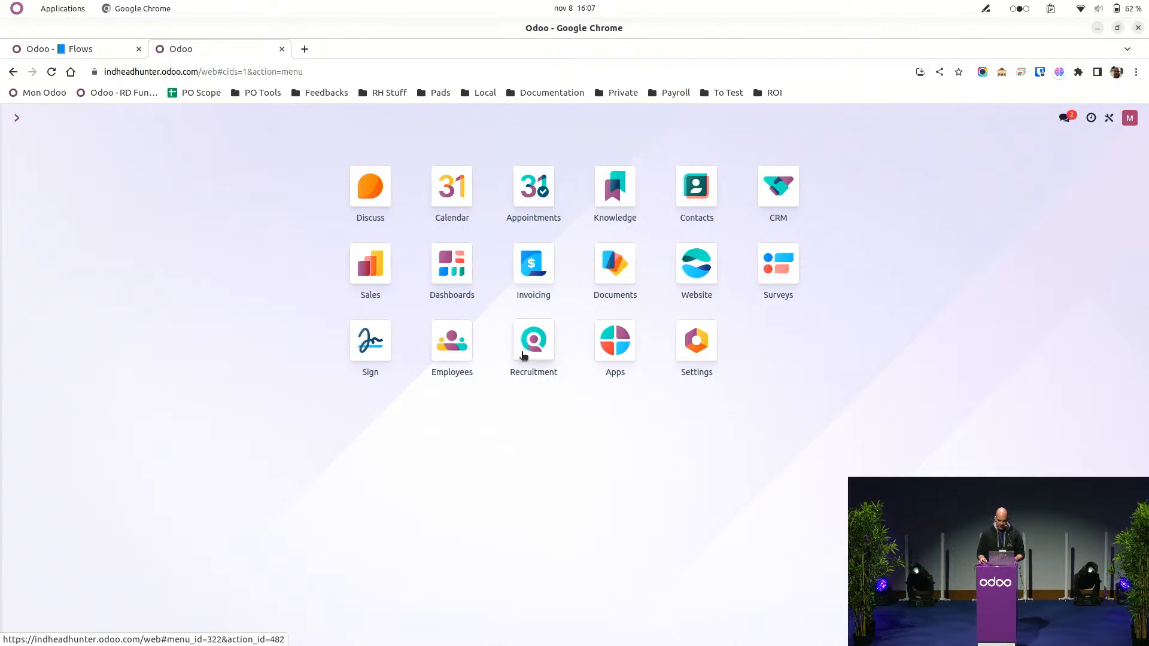
click(682, 273)
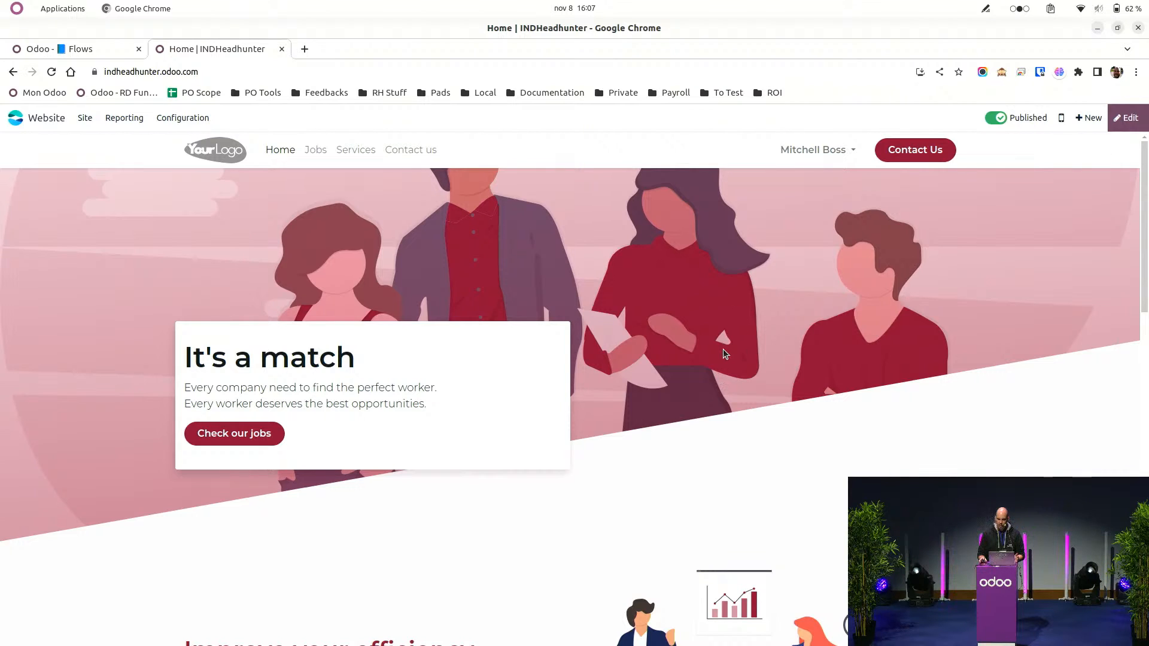
click(1121, 120)
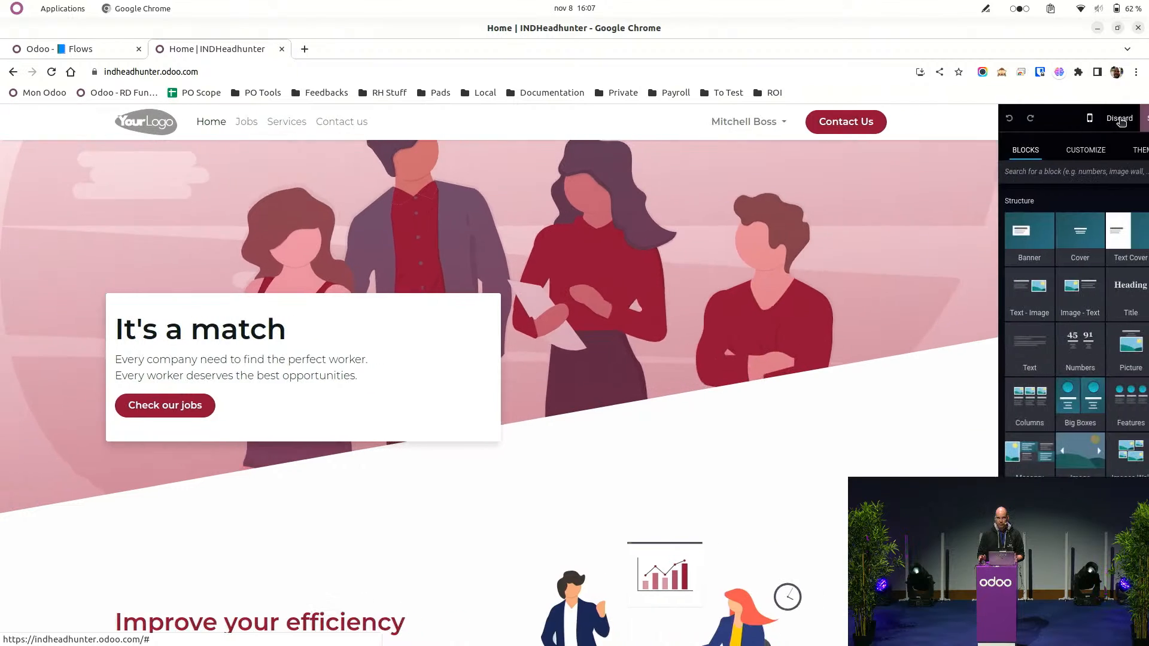
scroll(1072, 419, down, 8)
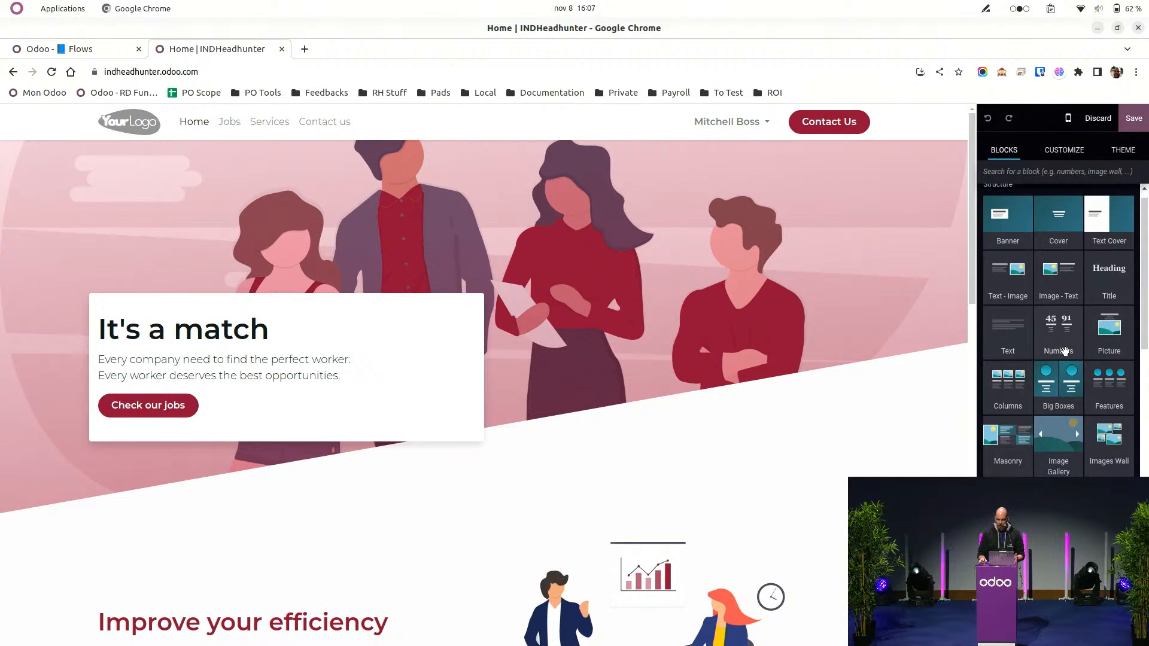
click(222, 331)
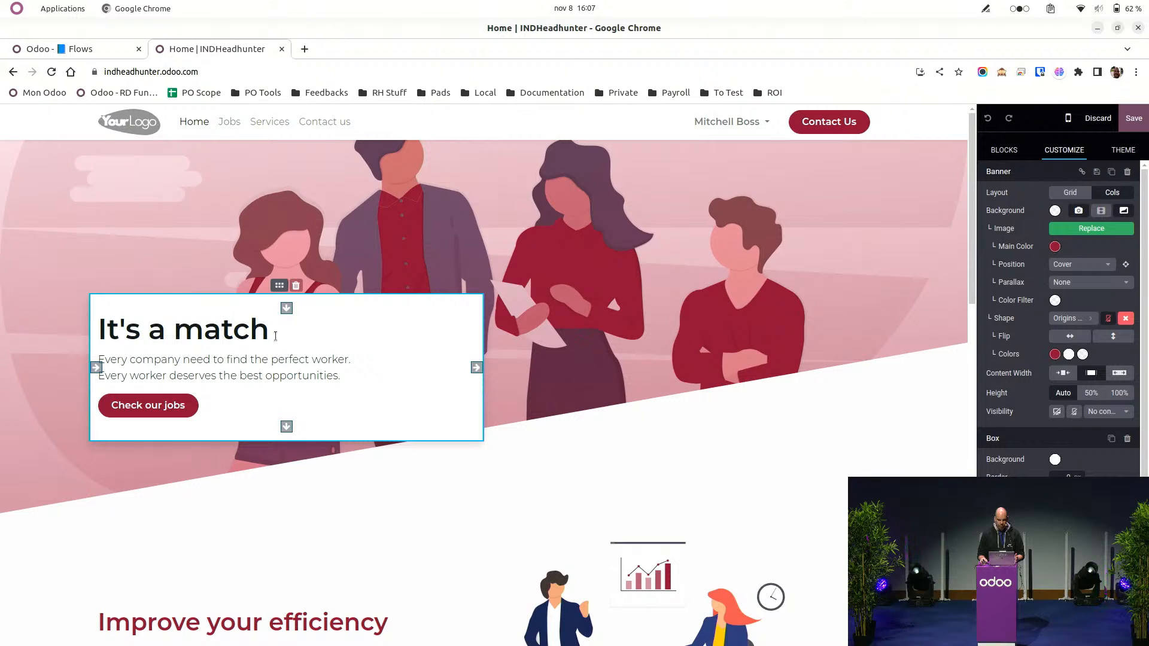
click(1129, 126)
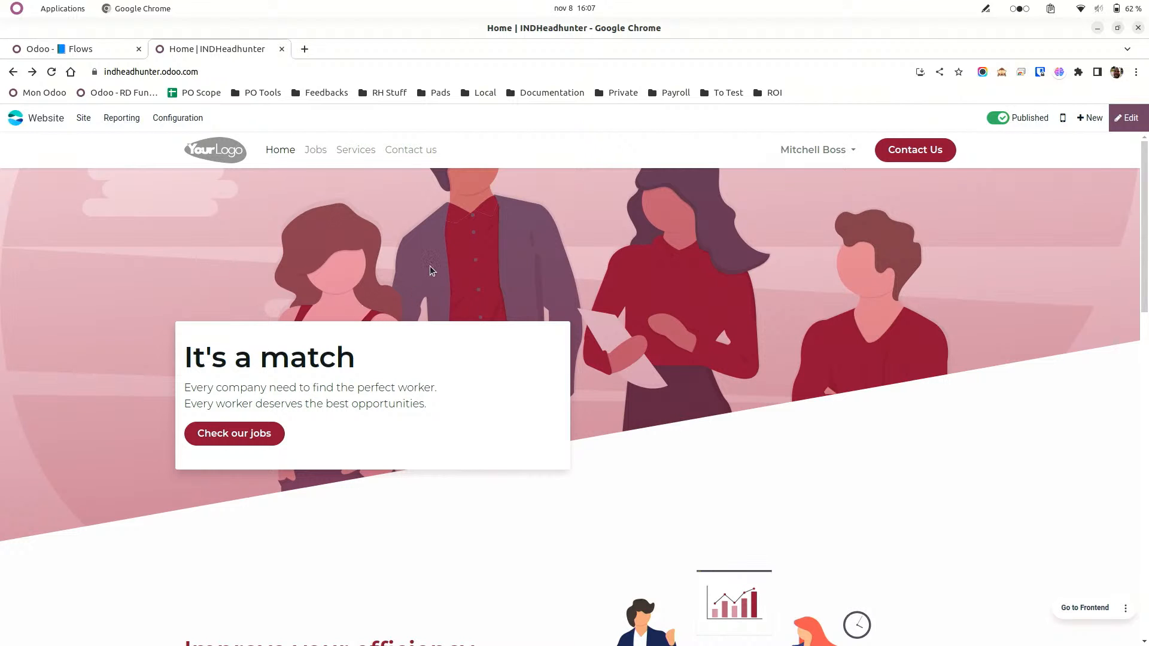
Examine the home page's sections from the banner through the industry tiles to the key figures and footer.
scroll(433, 276, down, 5)
scroll(367, 351, up, 3)
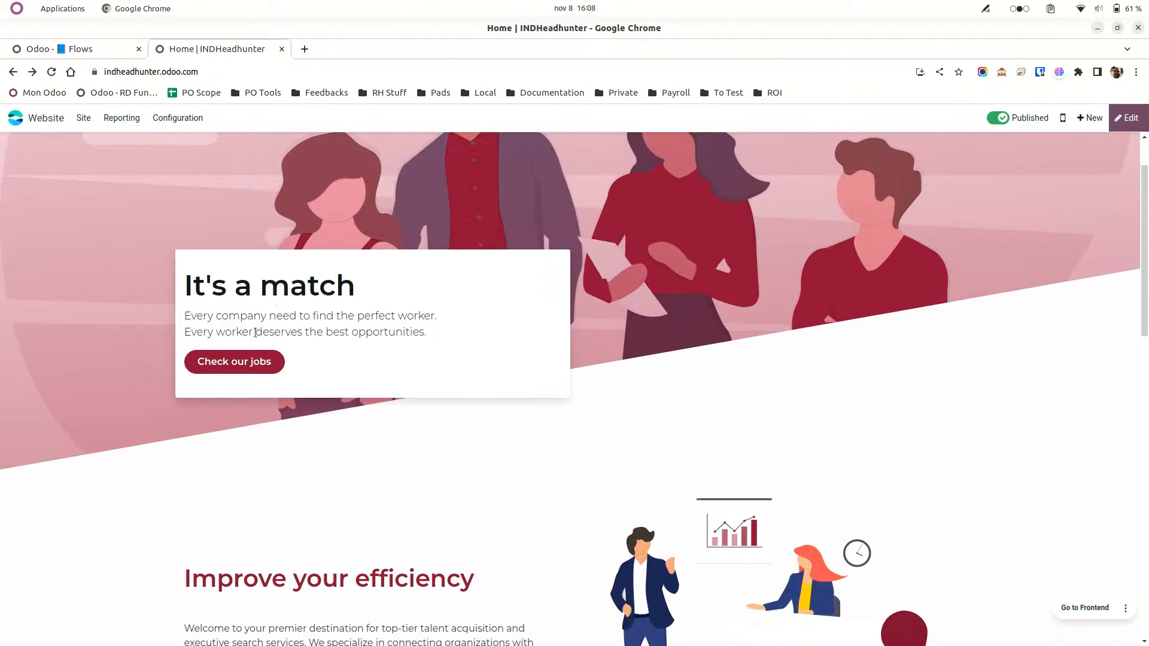
scroll(302, 370, down, 3)
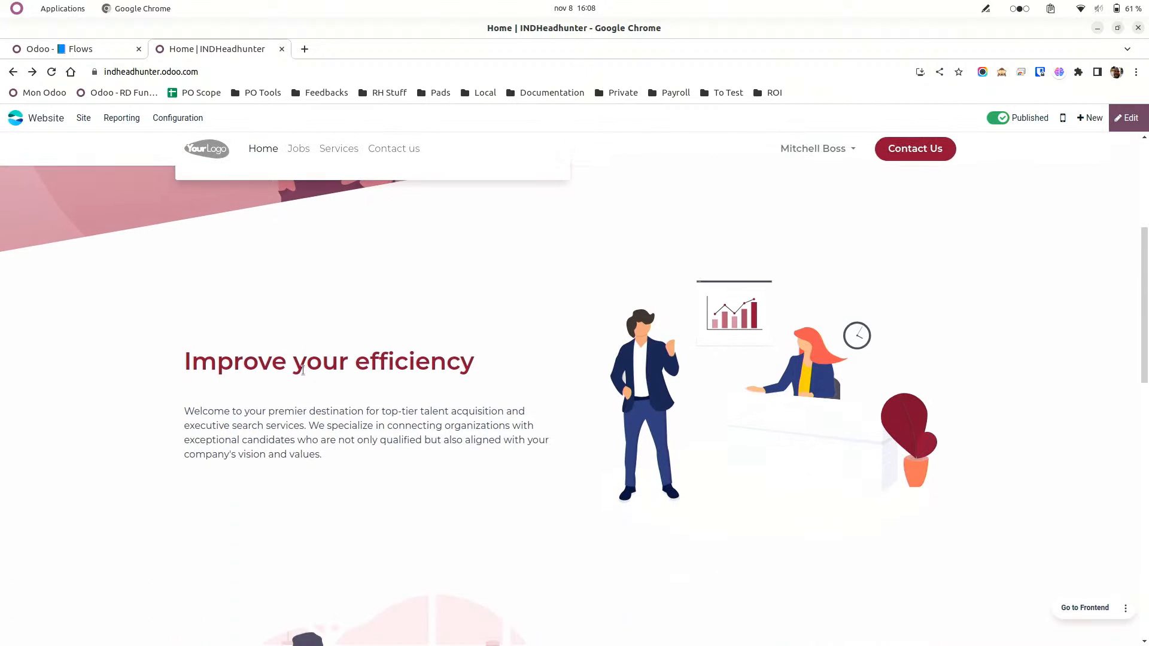
scroll(484, 365, down, 3)
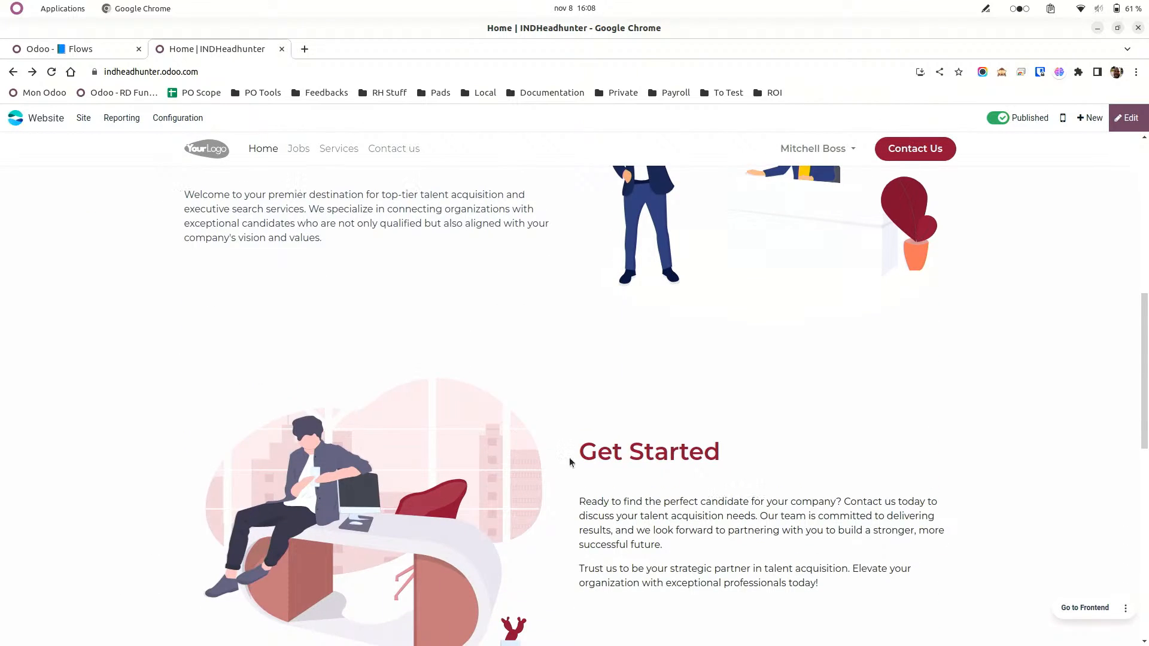
scroll(592, 454, down, 4)
scroll(635, 425, down, 2)
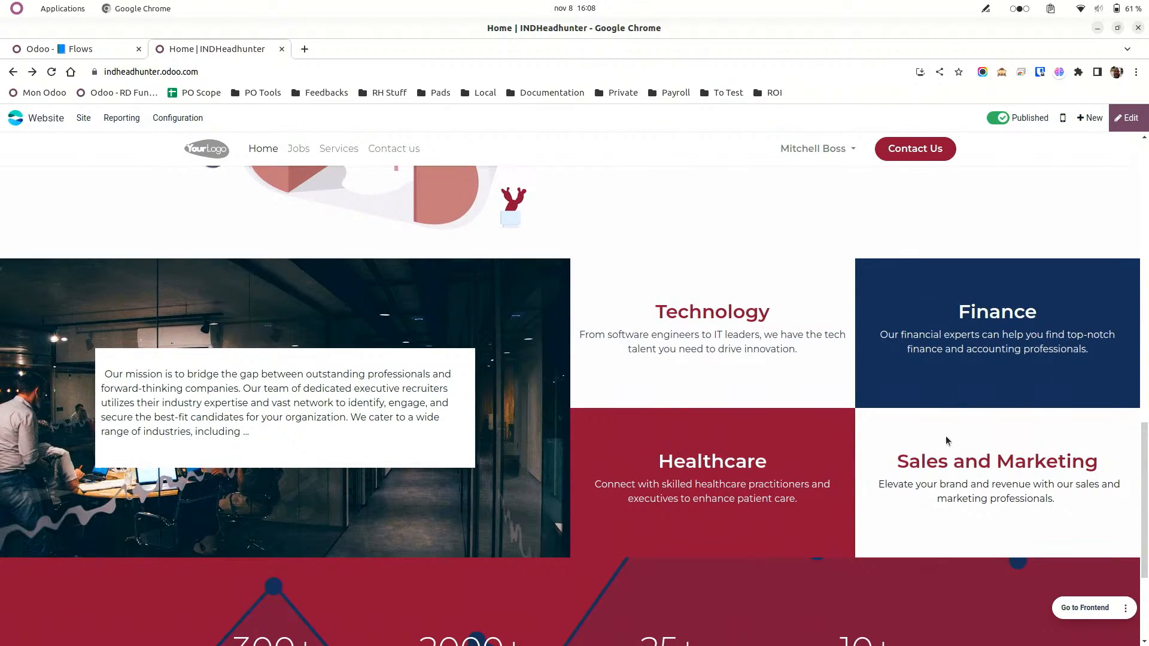
scroll(946, 441, down, 3)
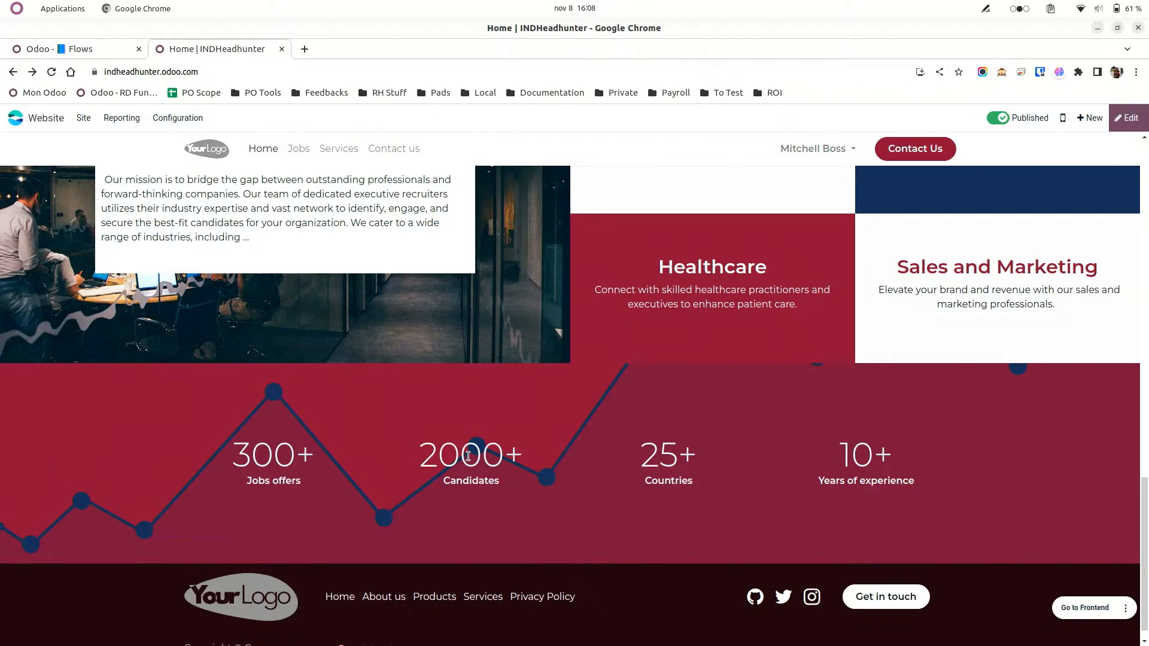
scroll(468, 457, up, 15)
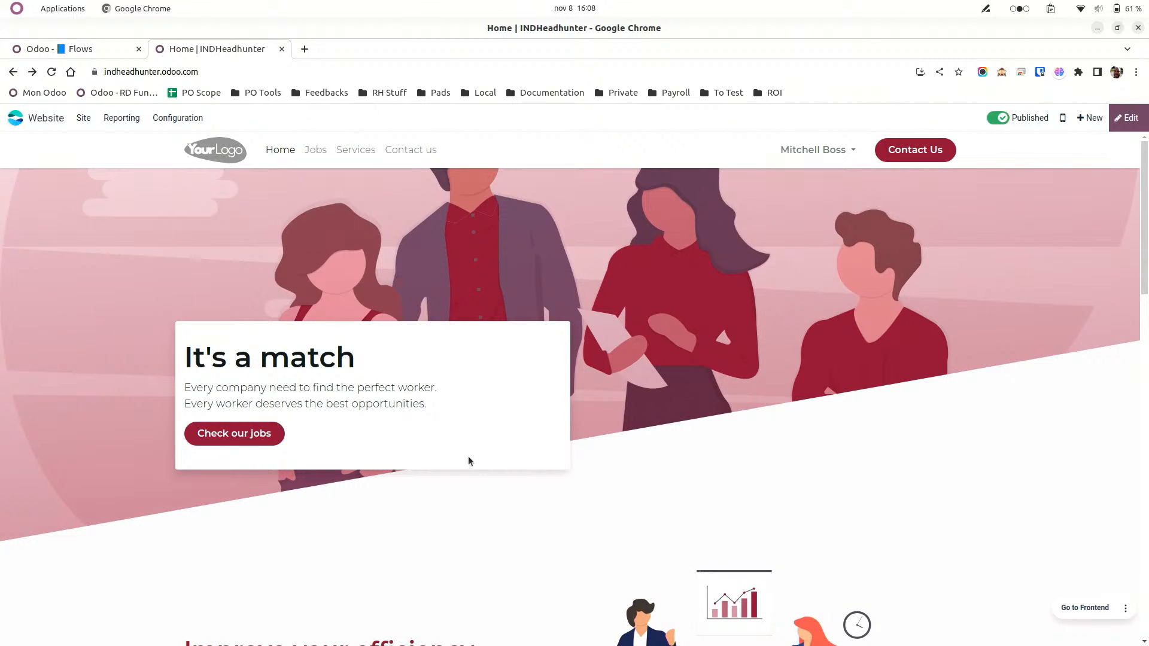
Open the website's Services page and review its service offerings, customer testimonial and references.
click(355, 153)
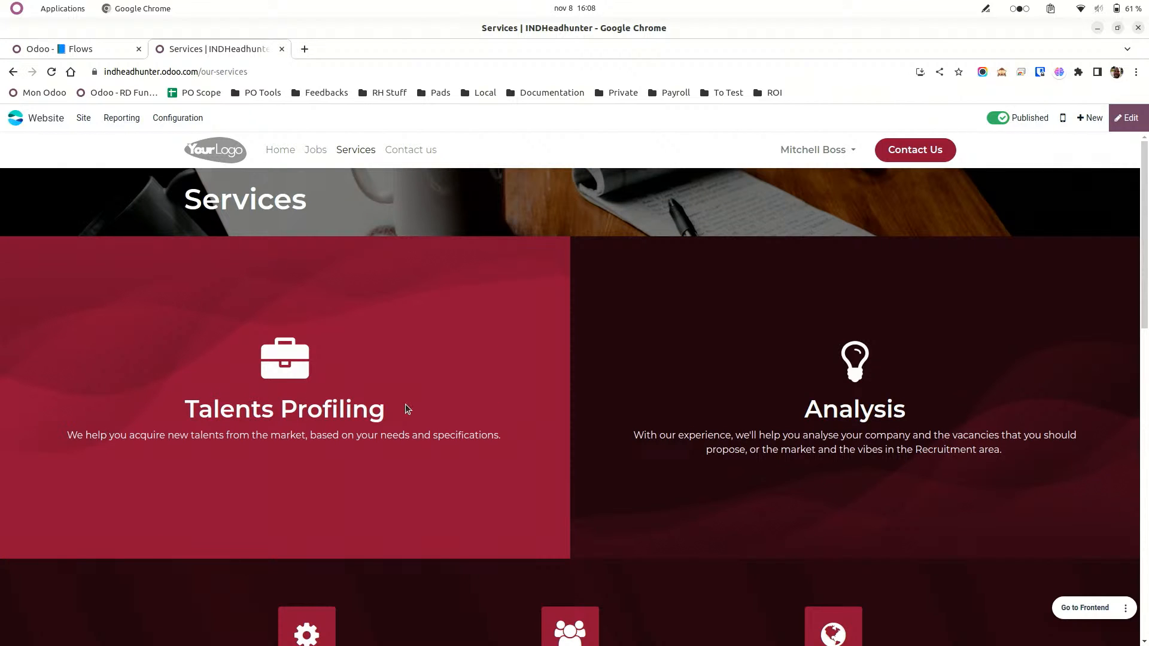
scroll(670, 419, down, 5)
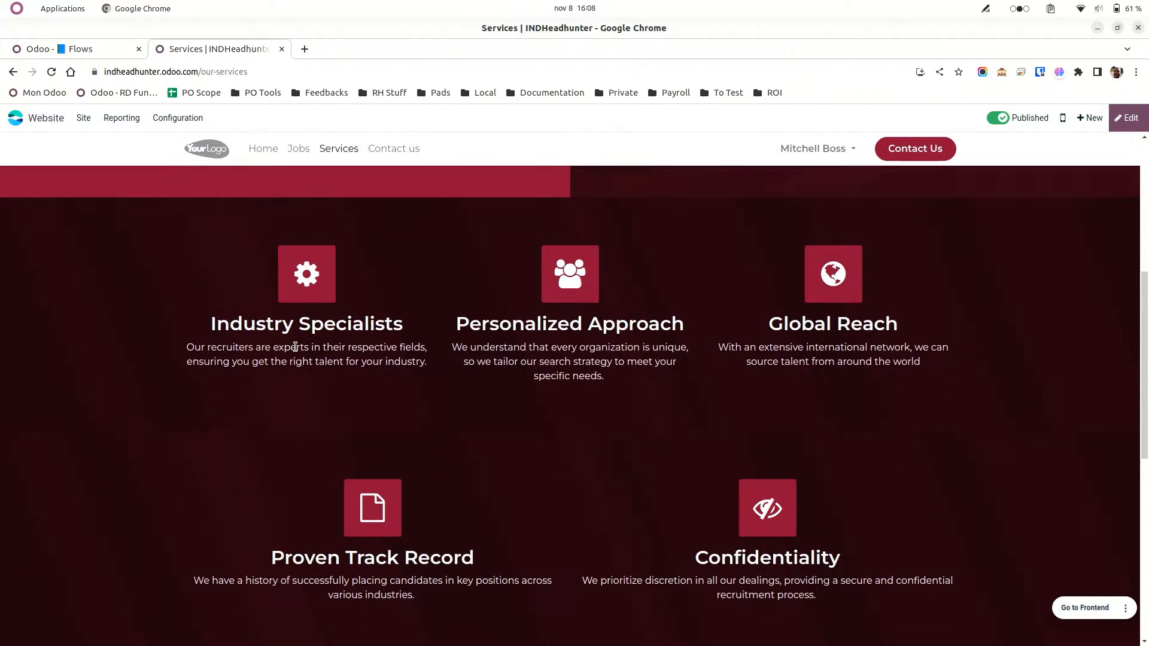
scroll(628, 410, down, 8)
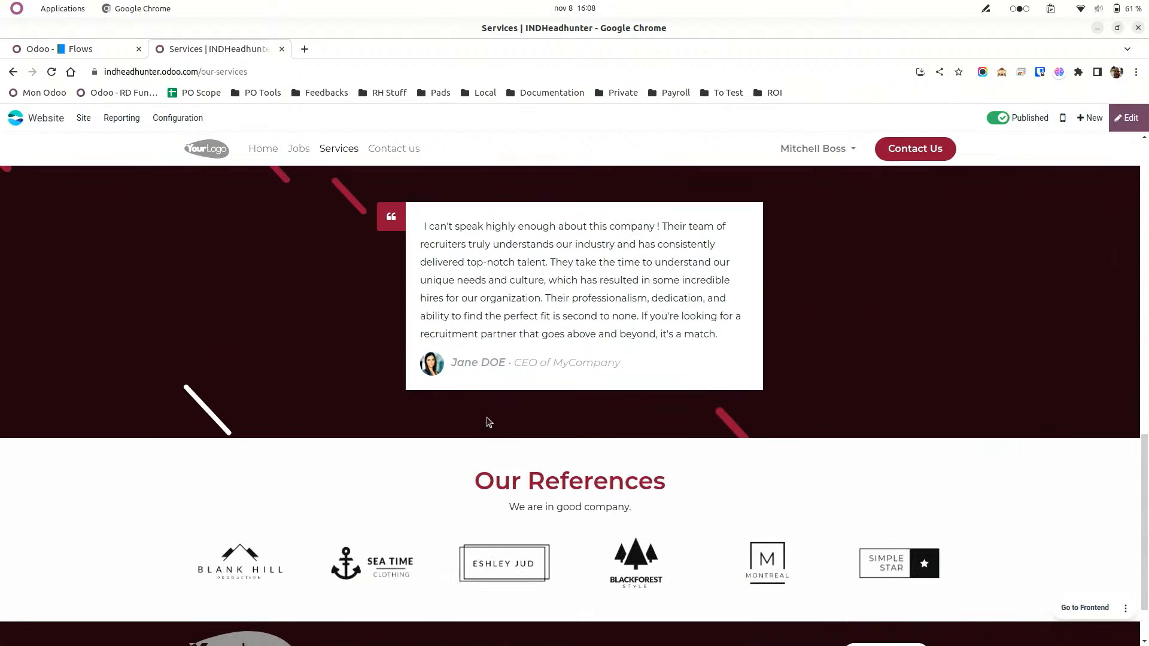
scroll(628, 365, up, 8)
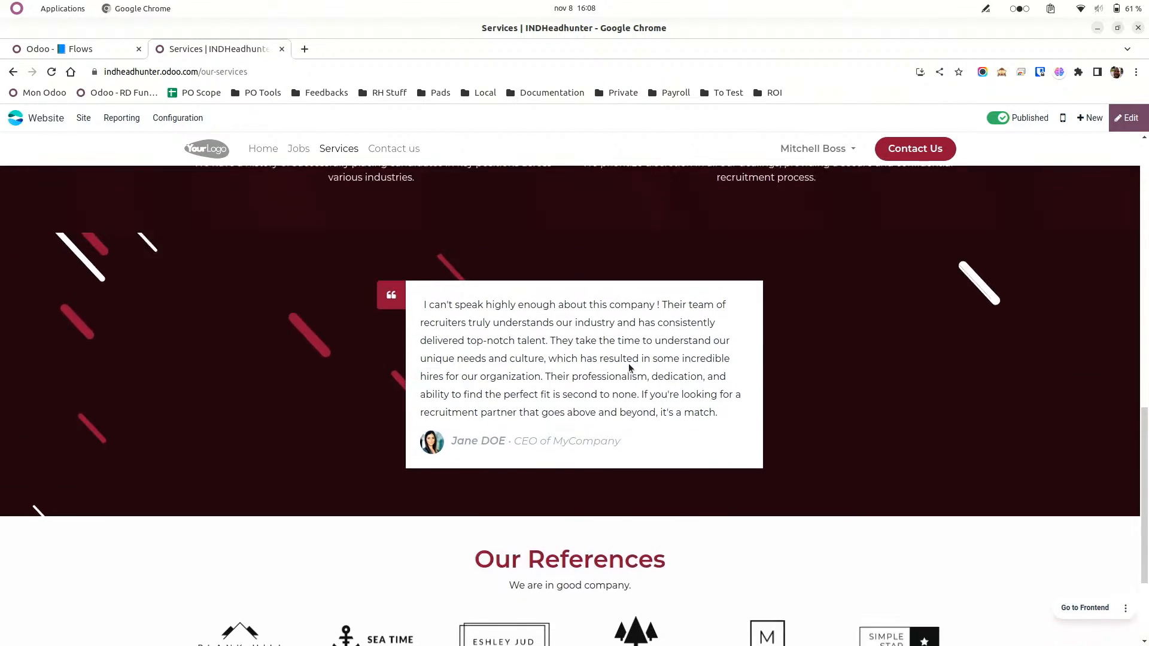
scroll(629, 368, up, 8)
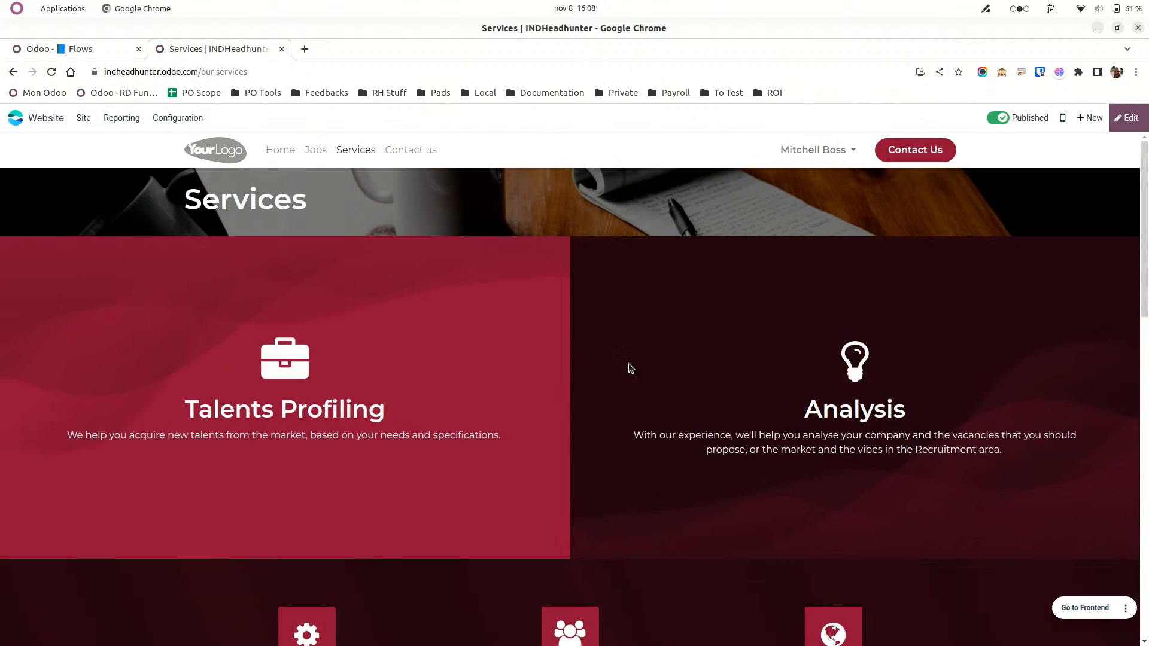
Open the website's Contact us page and replace the prefilled name with the prospect's full name.
click(416, 153)
triple_click(389, 309)
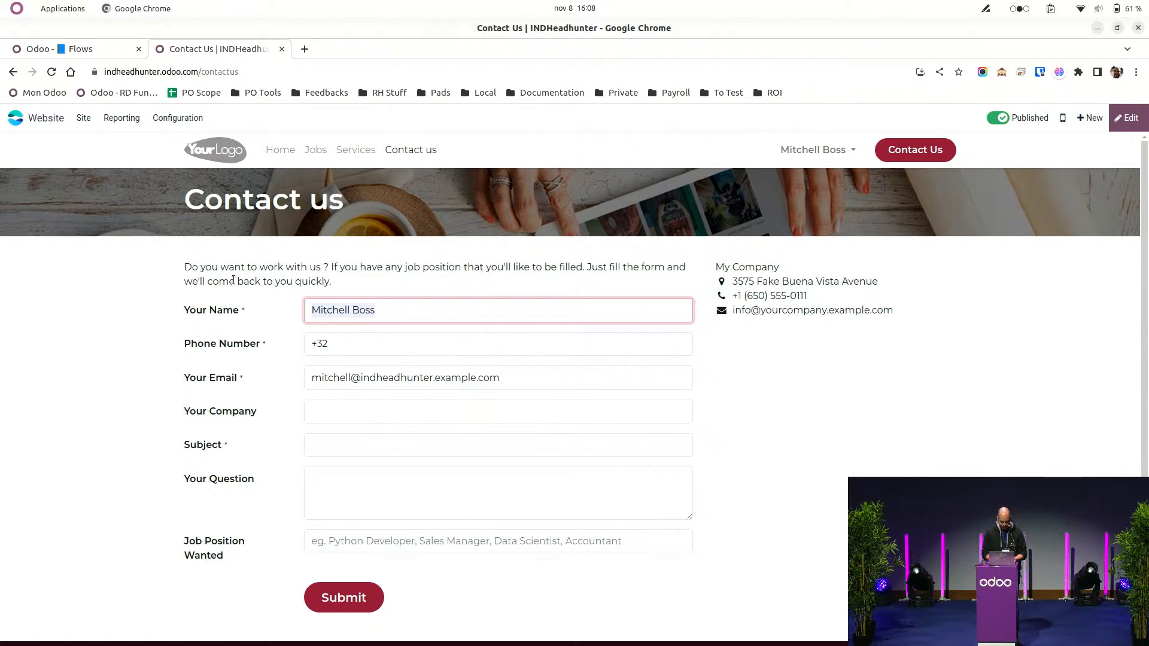
text(Otis )
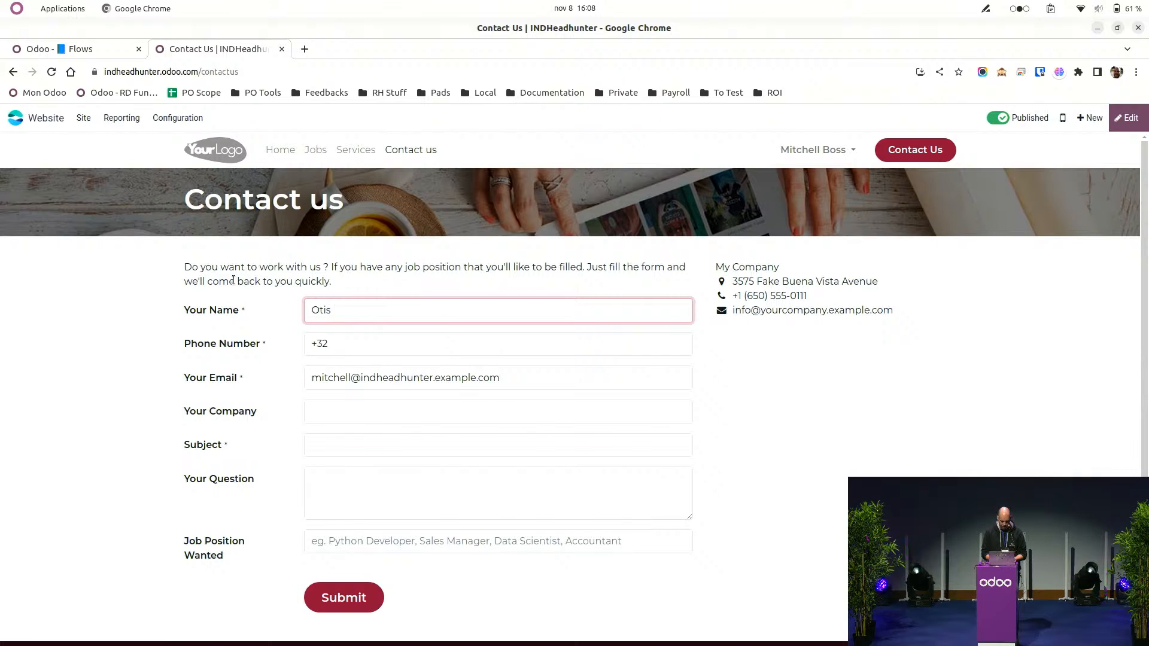
text(Xperience)
key(Tab)
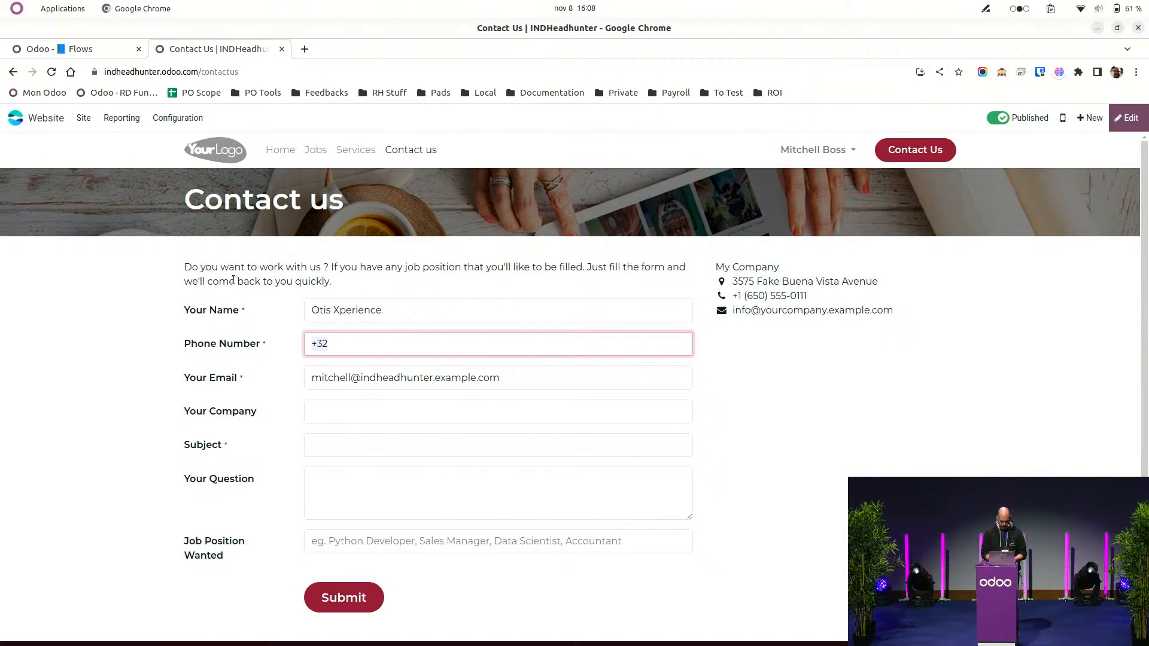
Fill in the prospect's phone number and e-mail address in the contact form.
text(123)
key(Tab)
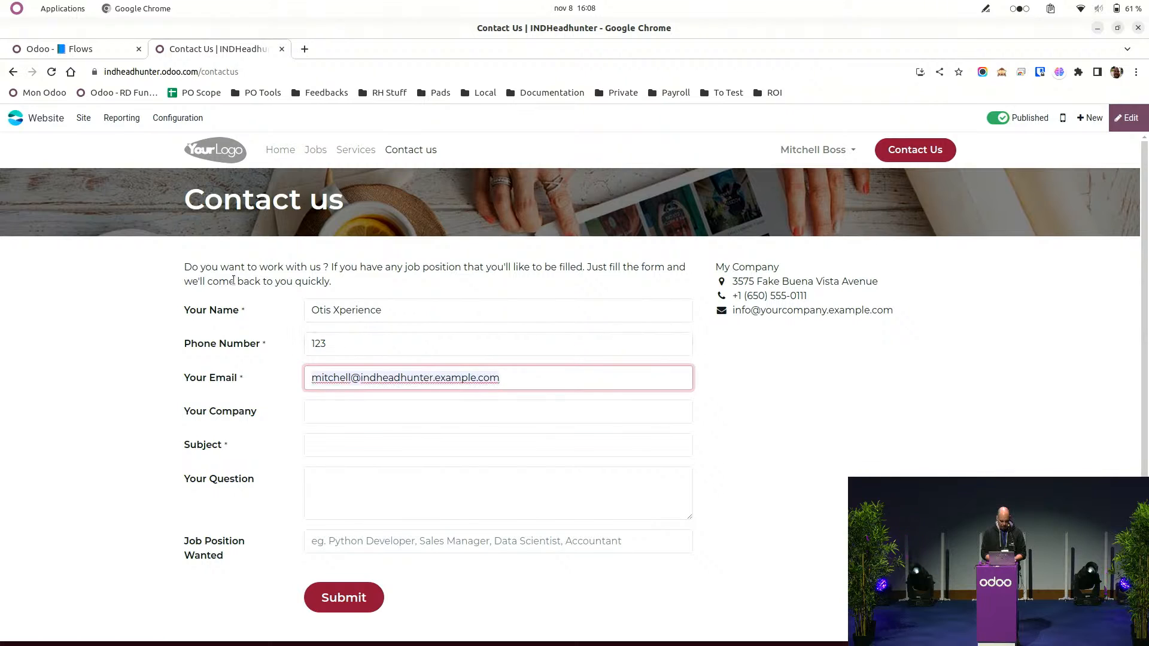
text(otis@do)
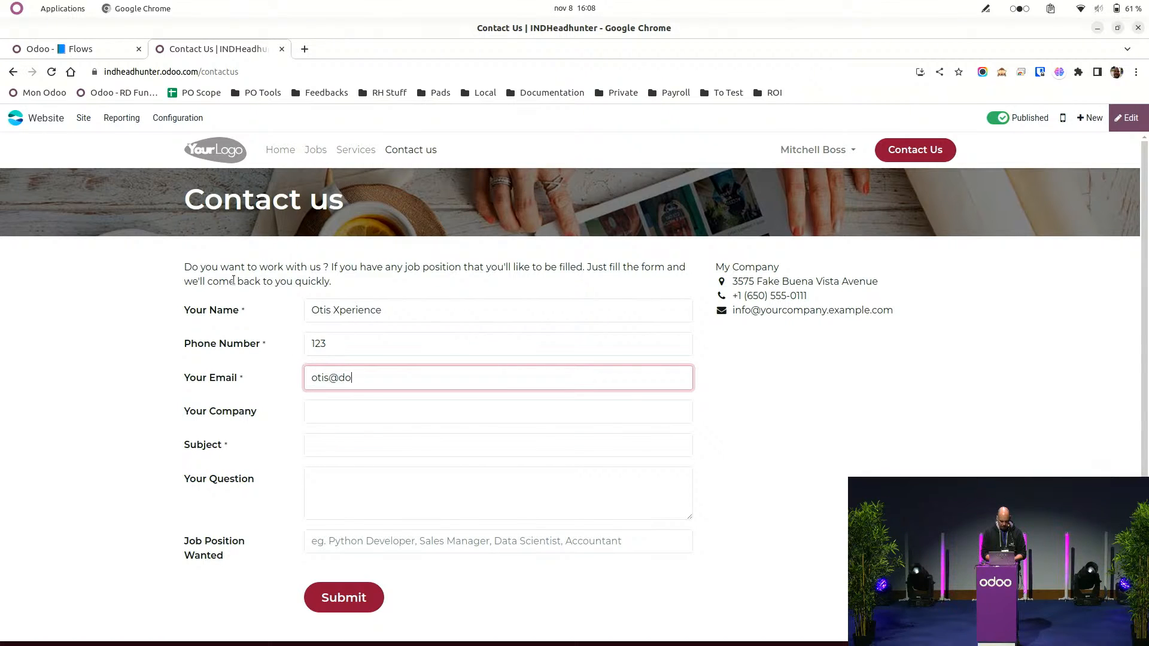
text(ntexist.com)
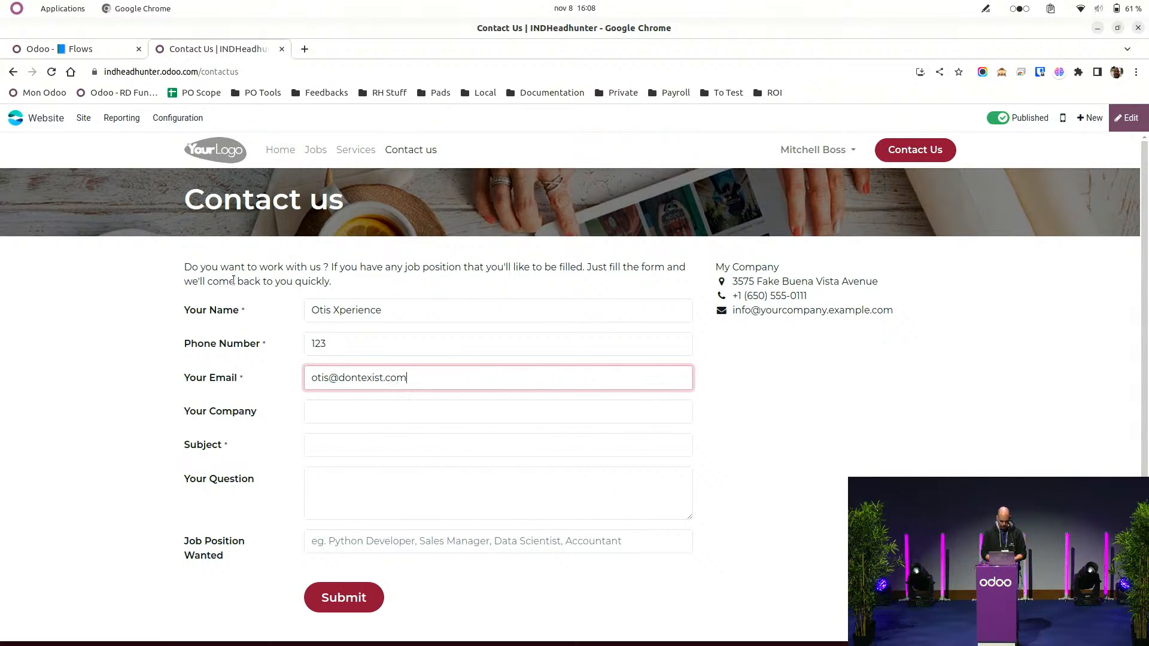
Enter Music 3000 as the company and "I want to hire a drummer, contact me please" as the subject in the contact form.
key(Tab)
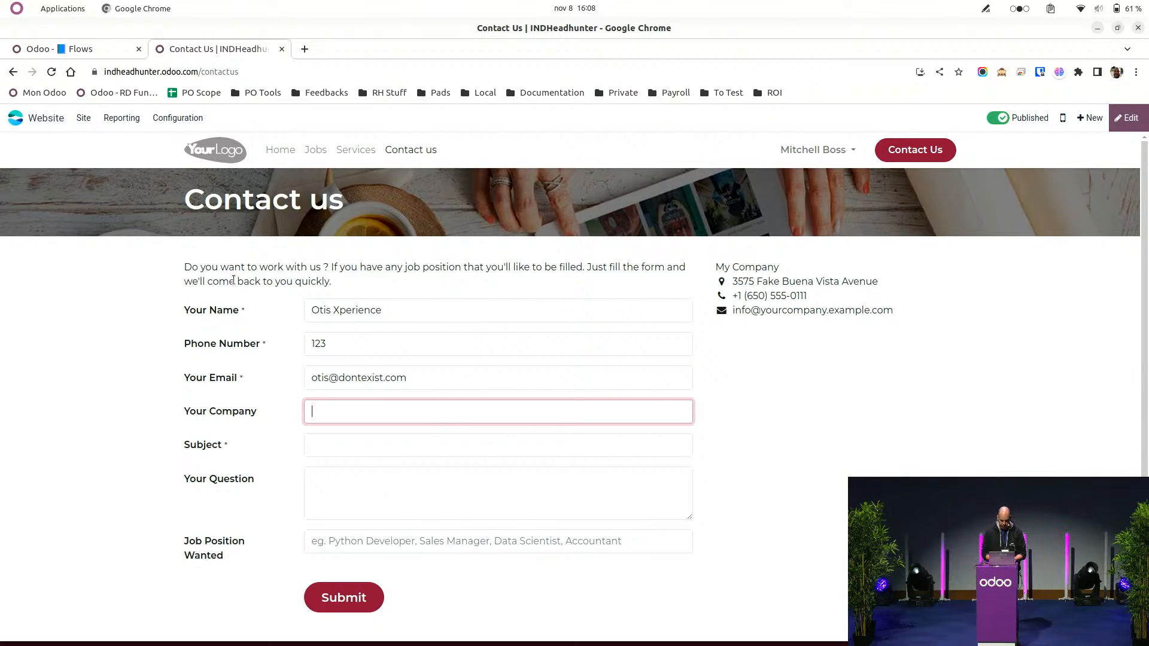
text(Music 3000)
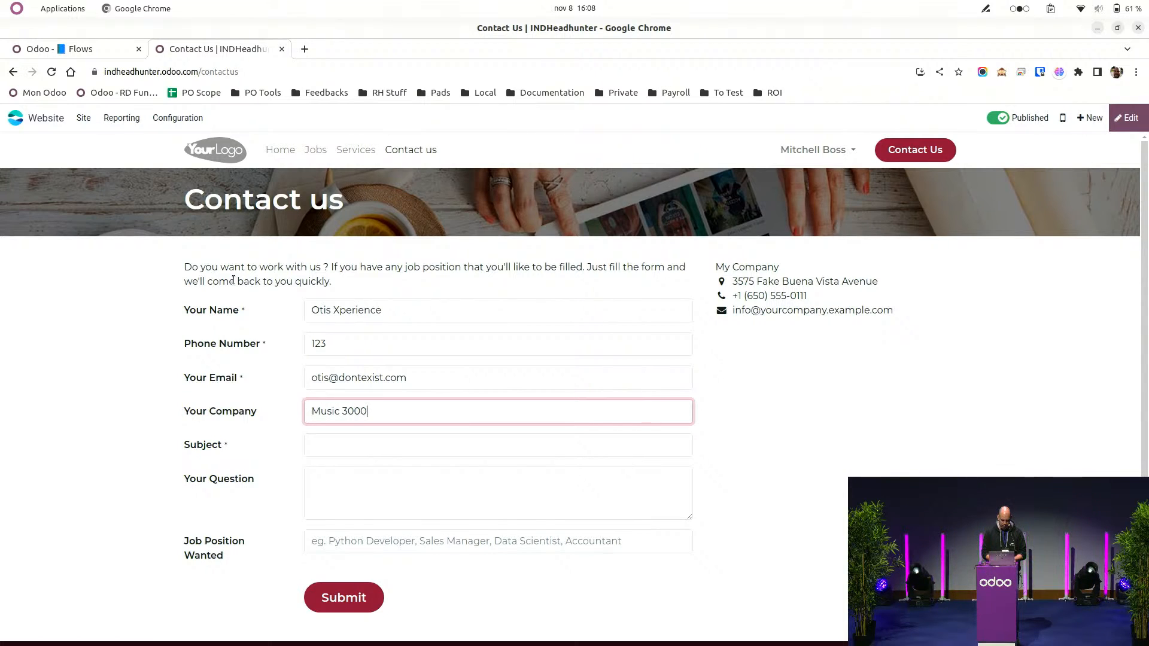
key(Tab)
text(I wan)
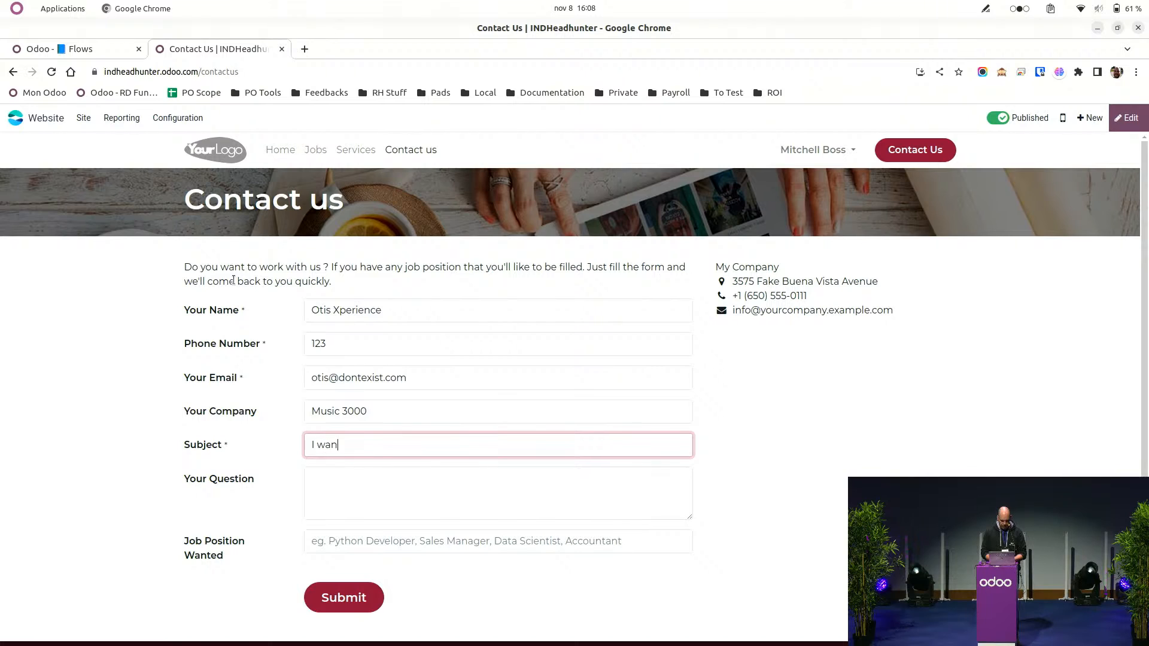
text(t to hire a drummer)
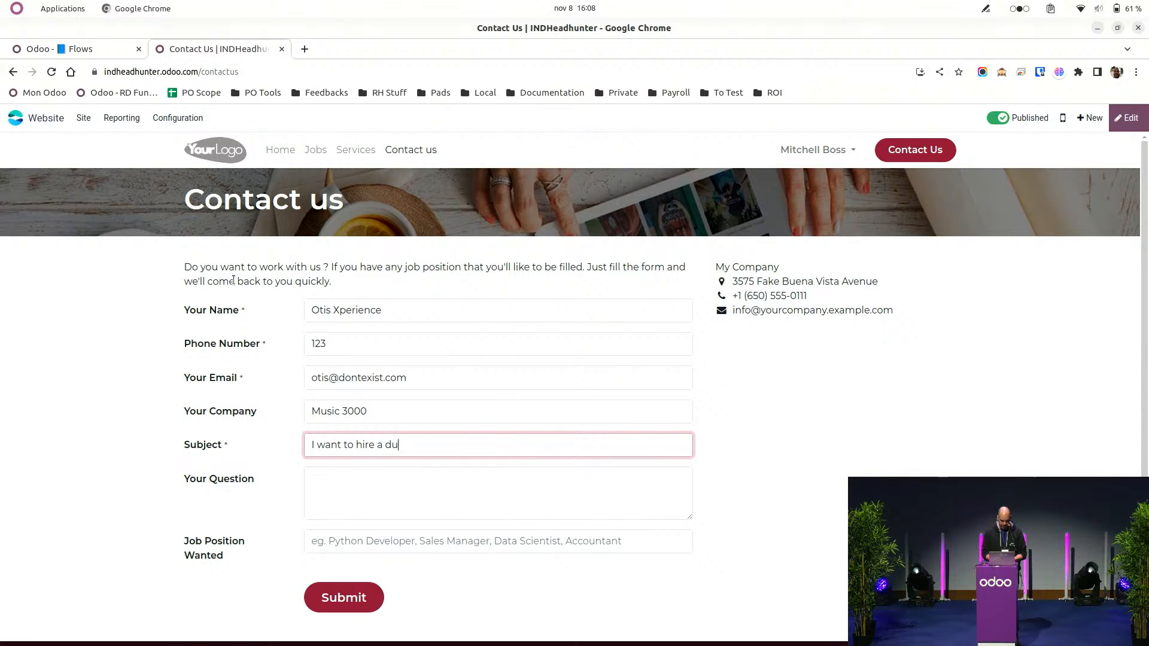
text(, contac)
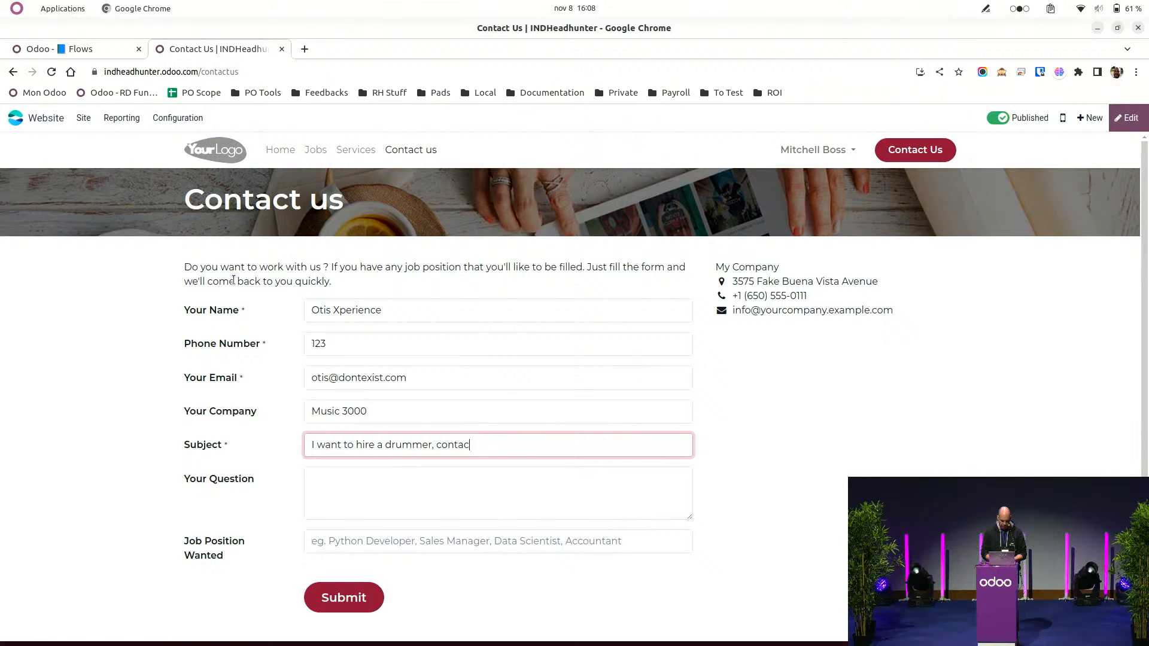
text(t me please)
key(Tab)
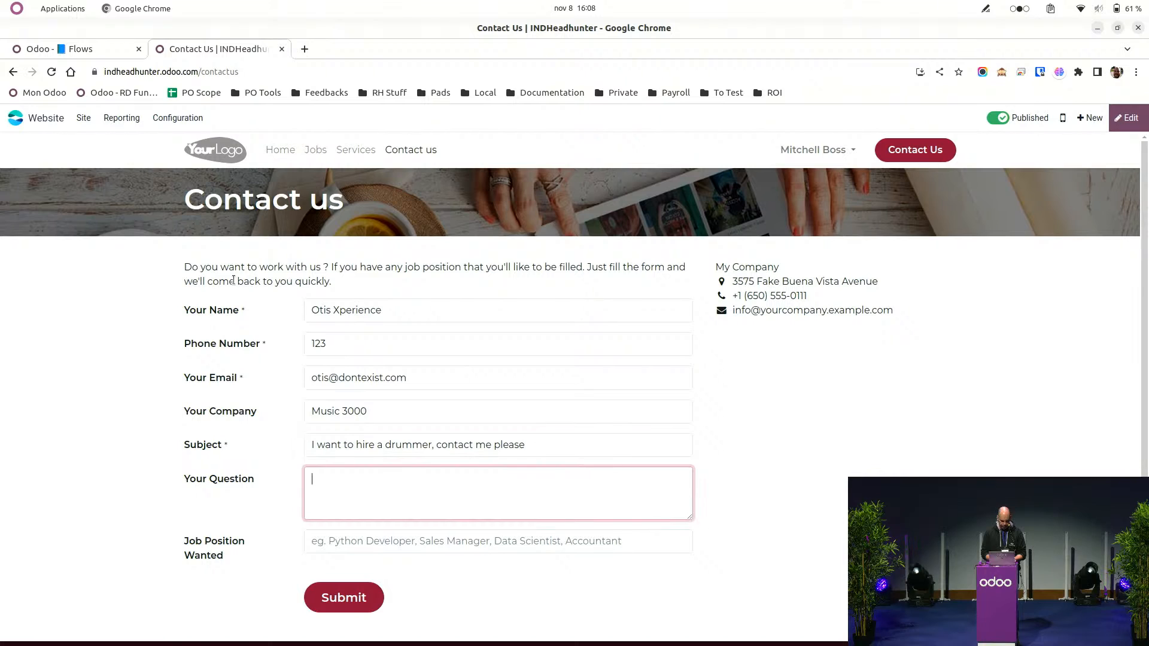
Enter DRUMMER as the job position wanted in the contact form.
key(Tab)
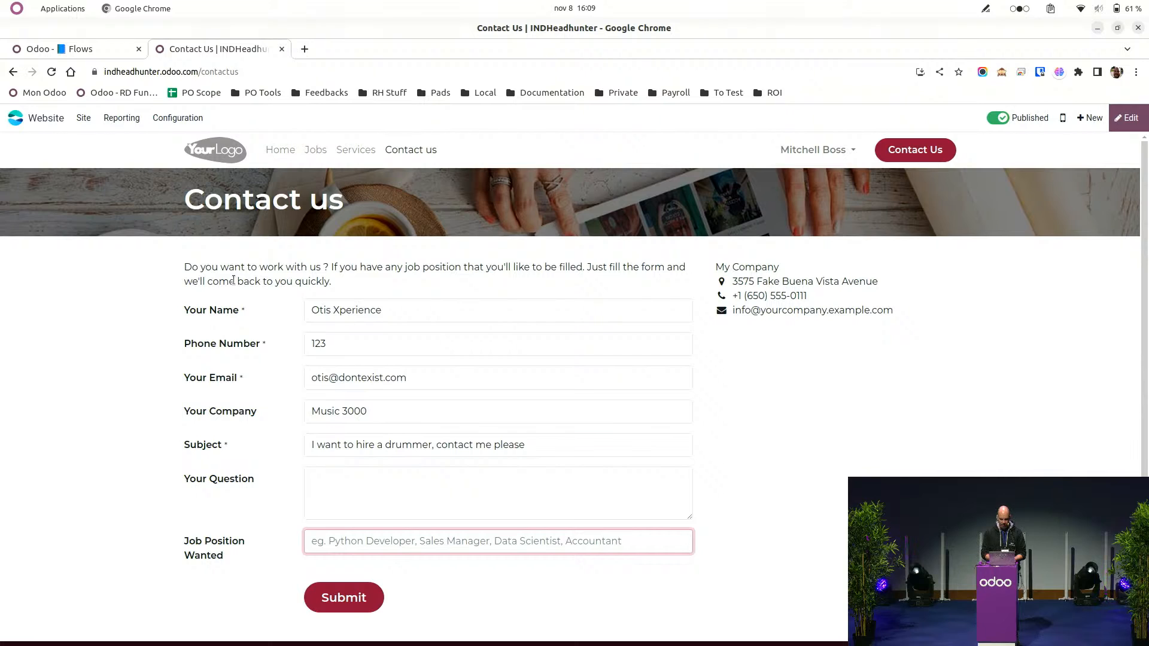
text(DRU)
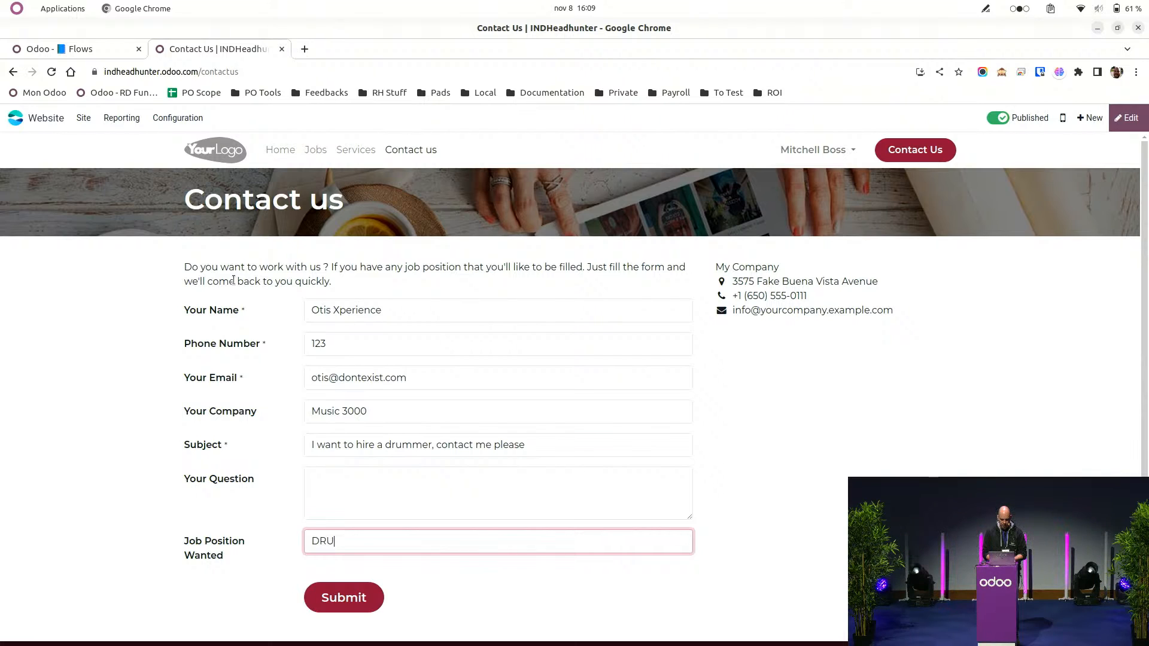
text(MMER)
Write "And add a dev for my website" as the question in the contact form.
click(496, 503)
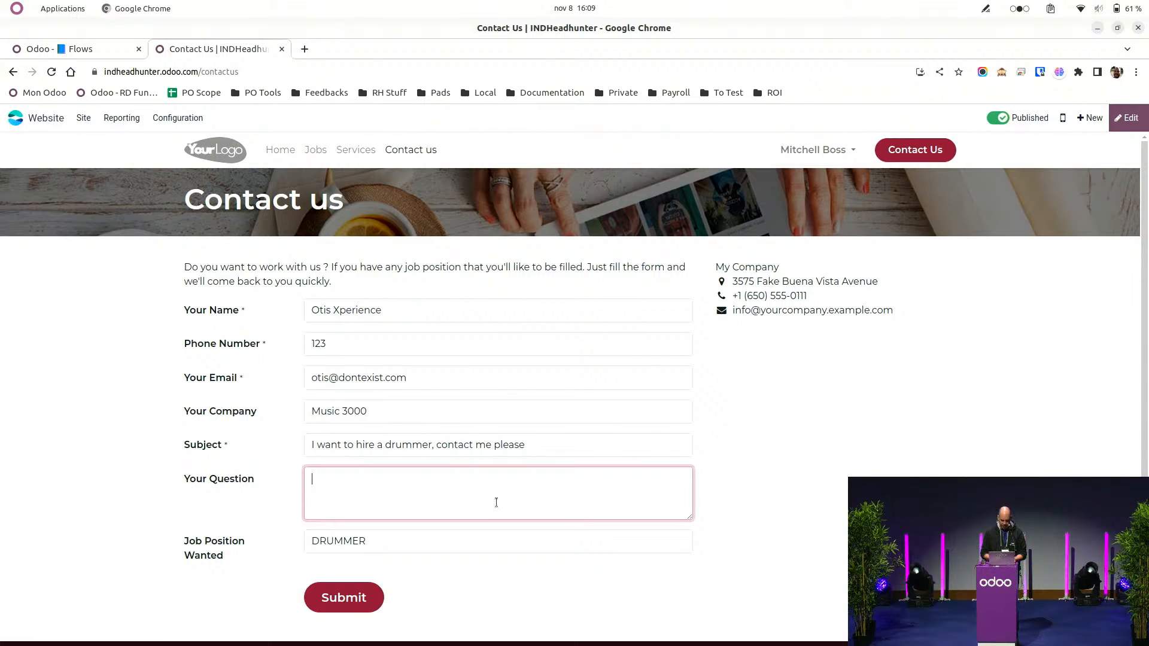
text(A)
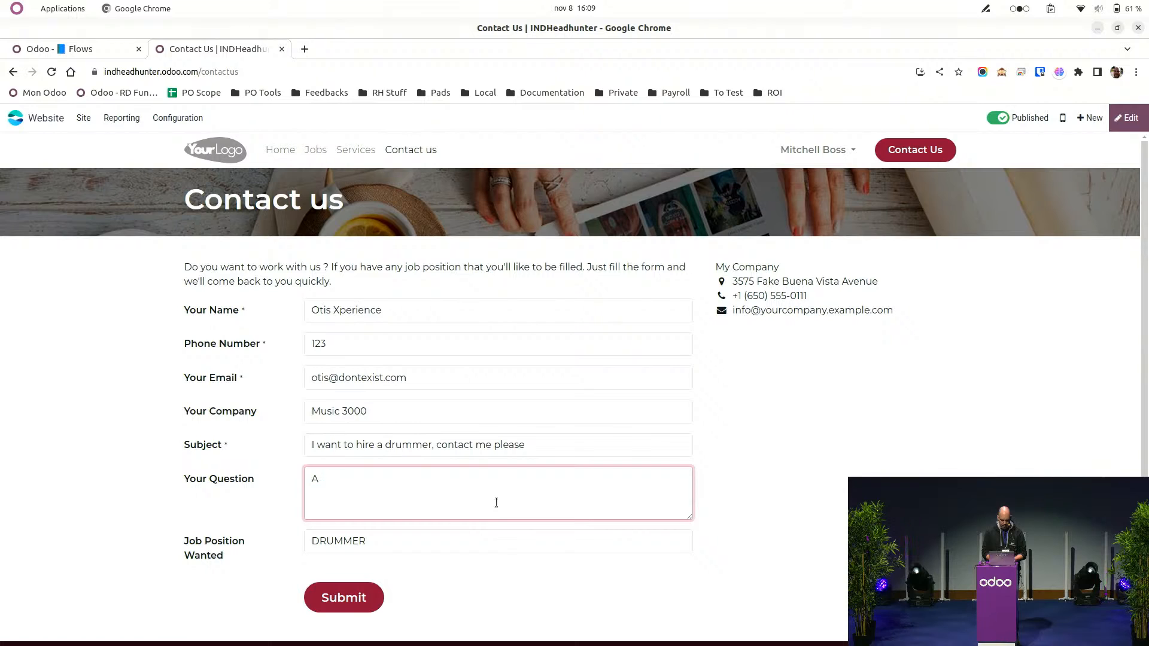
text(dn add a de)
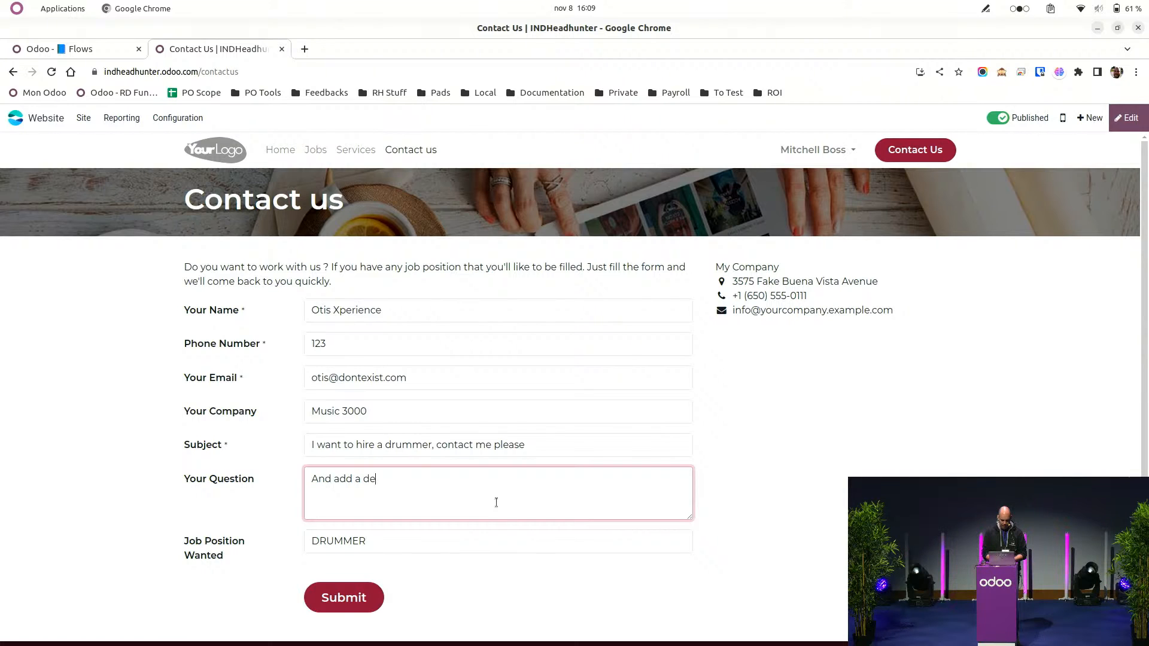
text(v for my w)
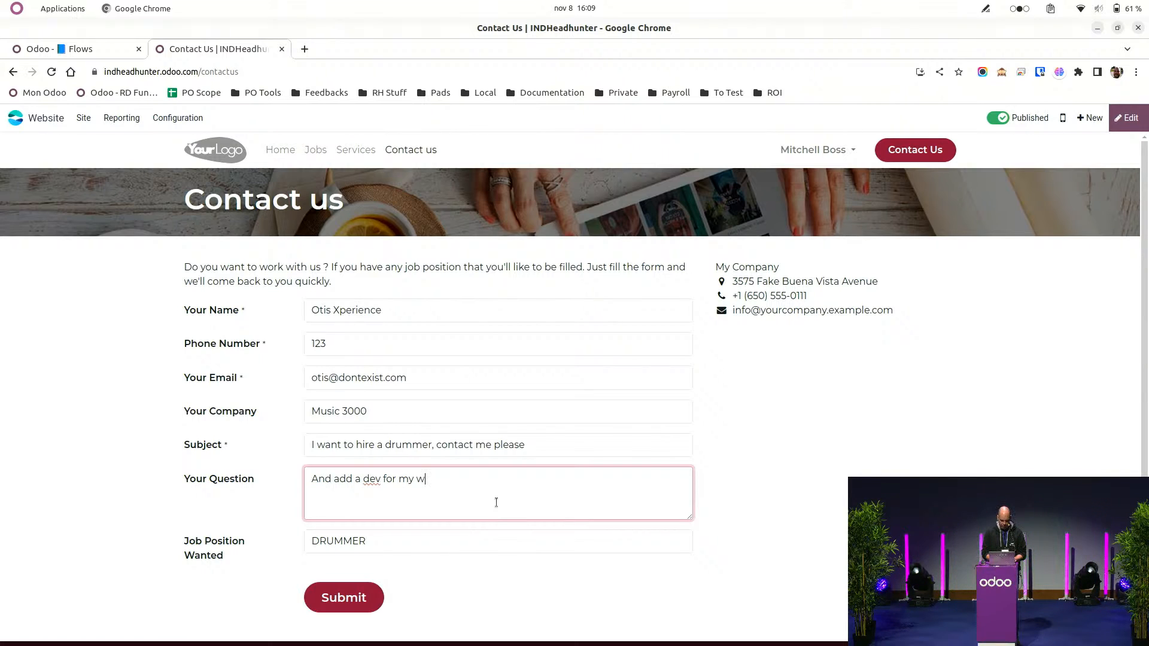
text(ebsite)
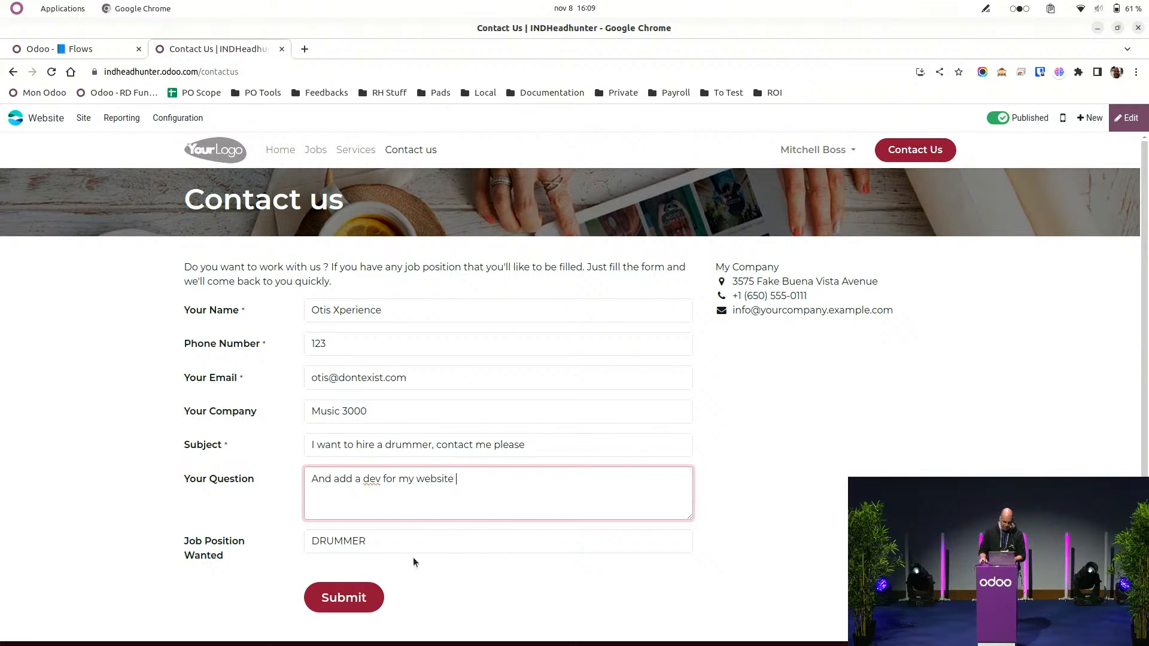
Replace the job position wanted with dev and submit the contact form.
key(Tab)
text(dev)
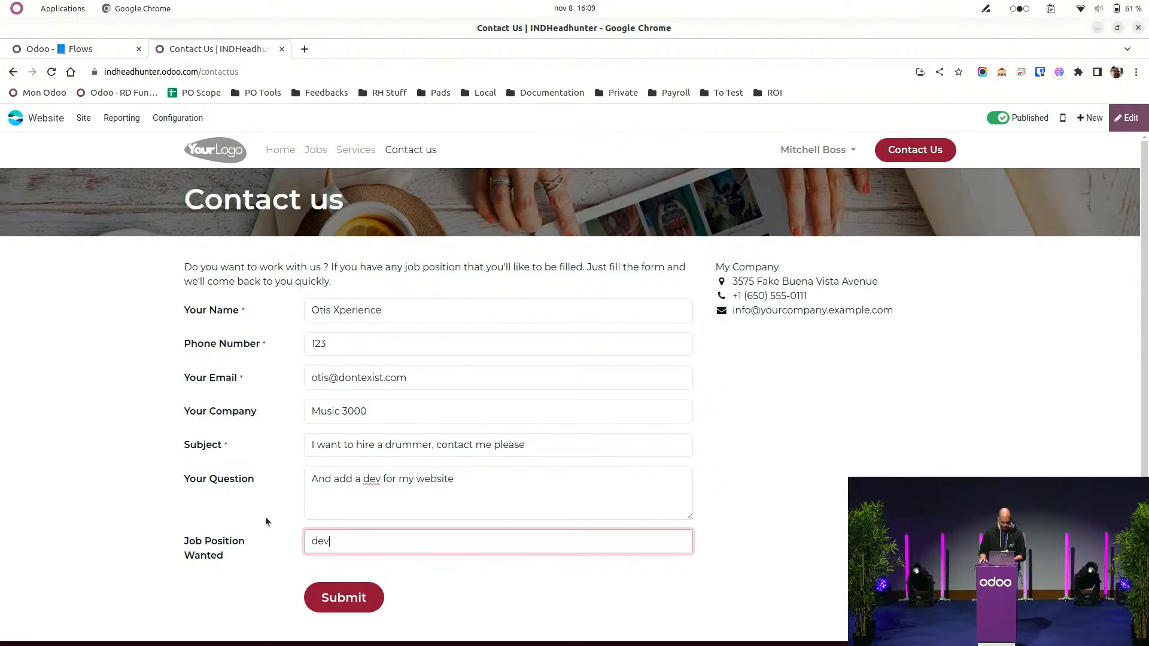
click(359, 598)
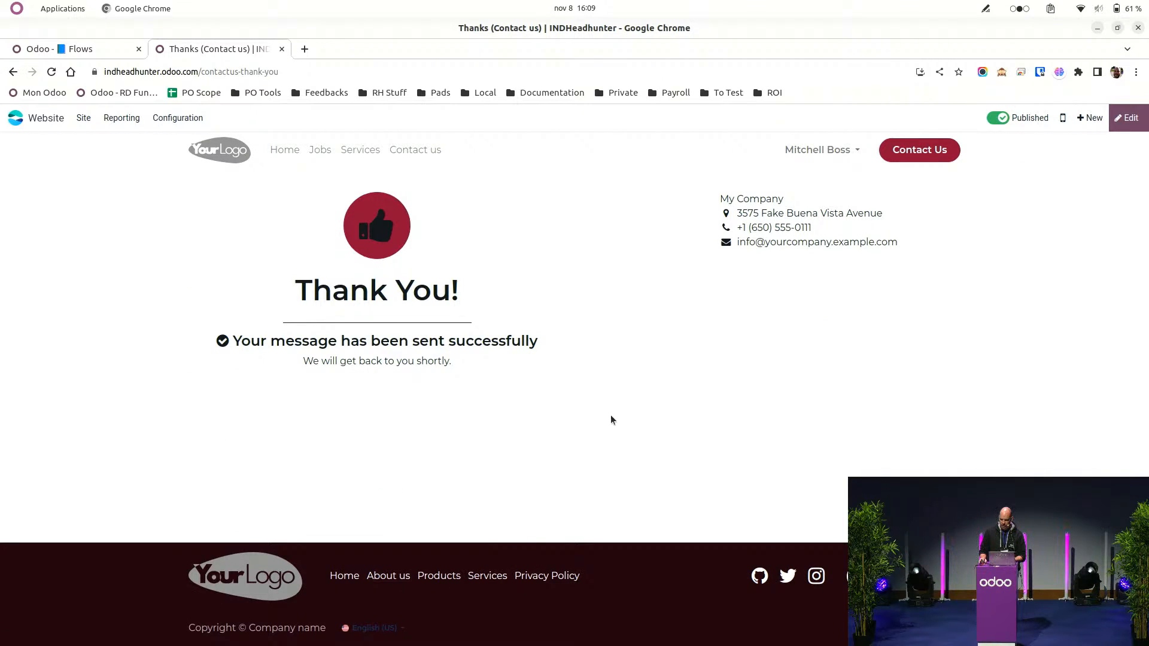
Open the new "I want to hire a drummer, contact me please" opportunity from the CRM pipeline.
click(15, 123)
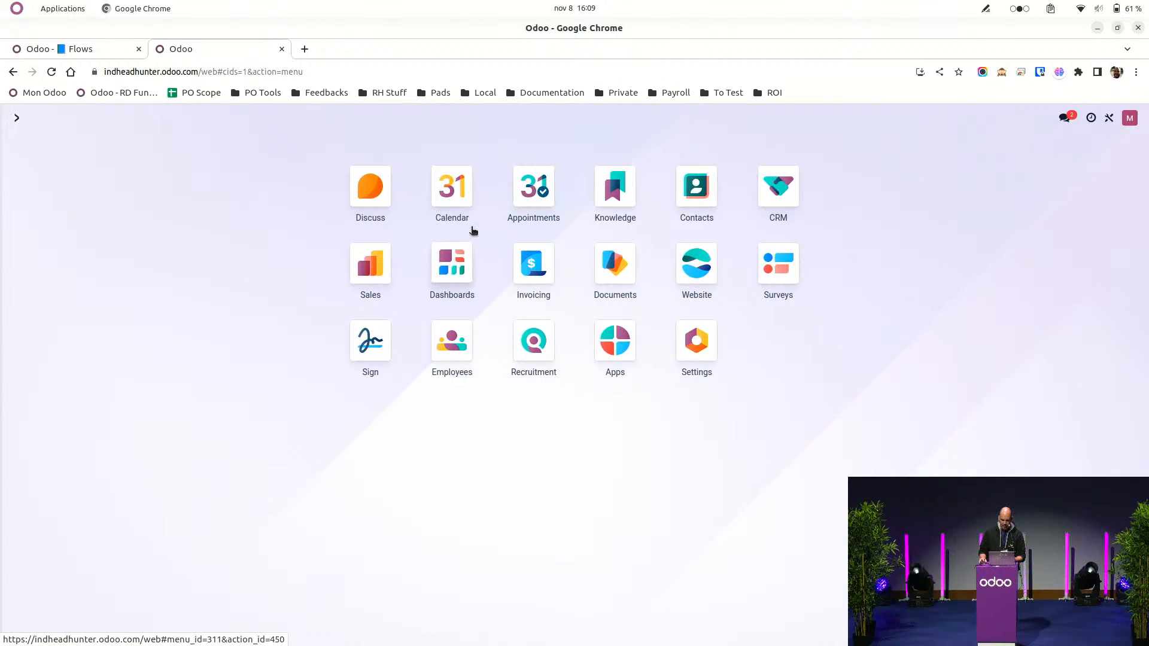
click(782, 195)
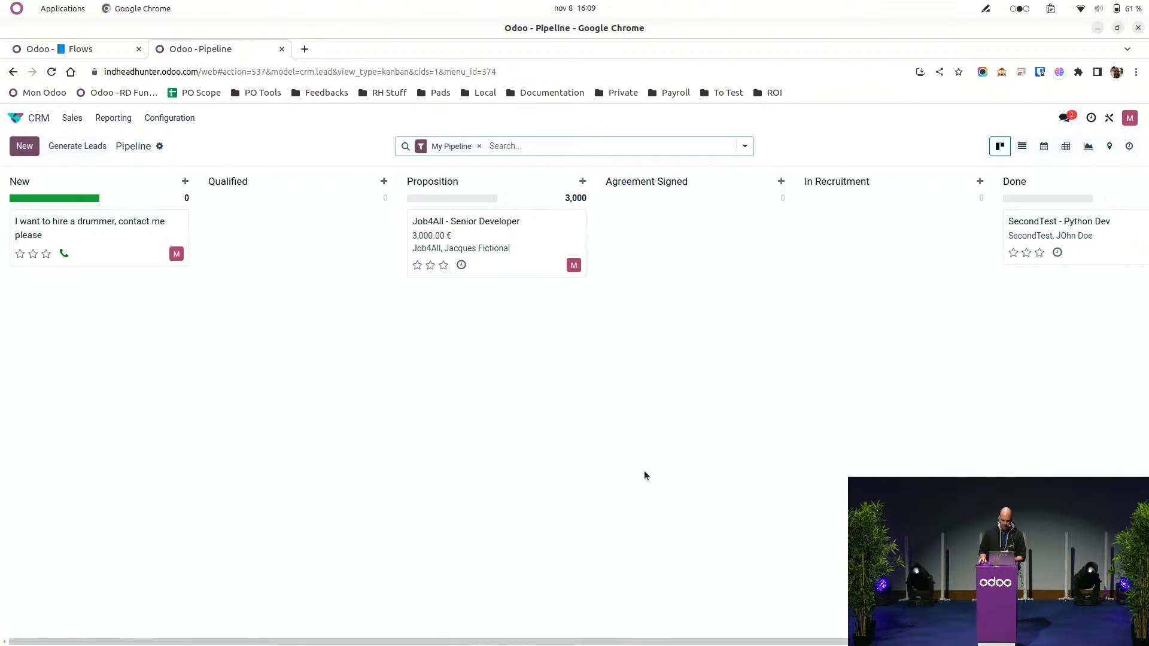
click(110, 249)
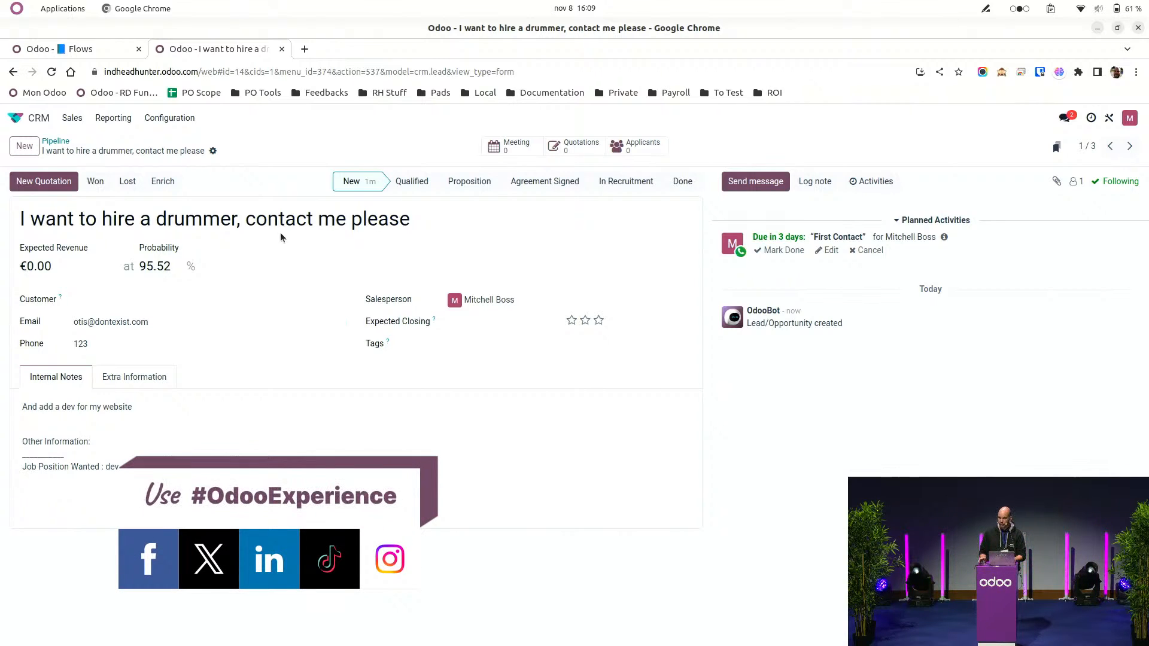
Mark the First Contact activity as done with the feedback "valid, don't work for drummer, but let's go with dev".
click(798, 252)
text(v)
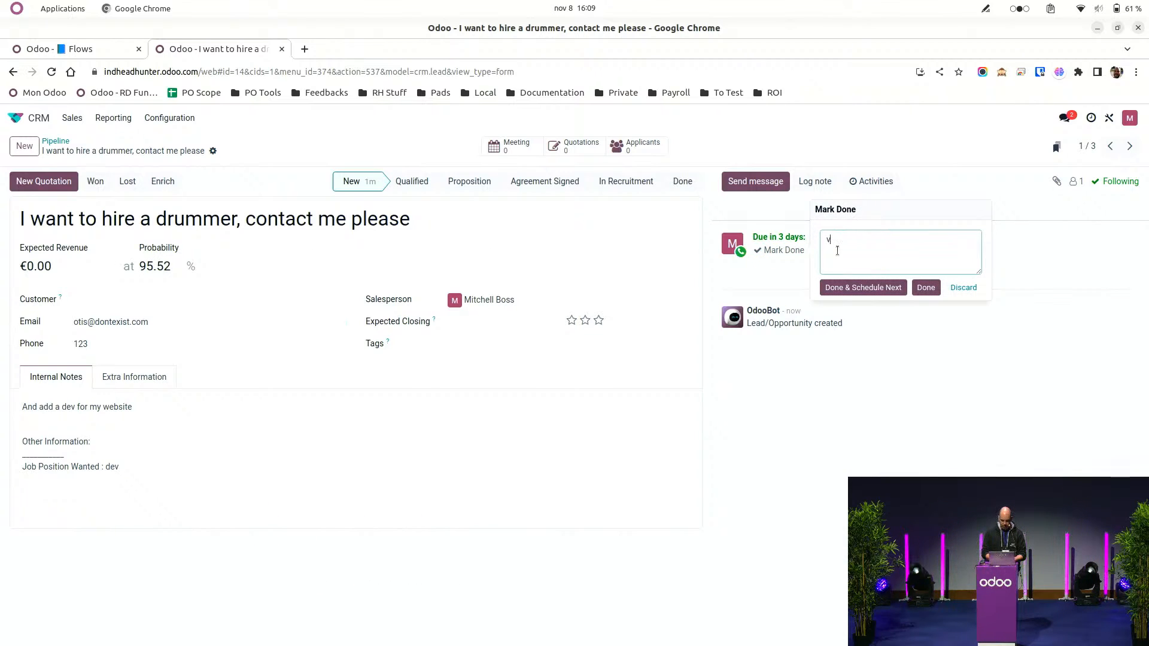
text(alid, don't )
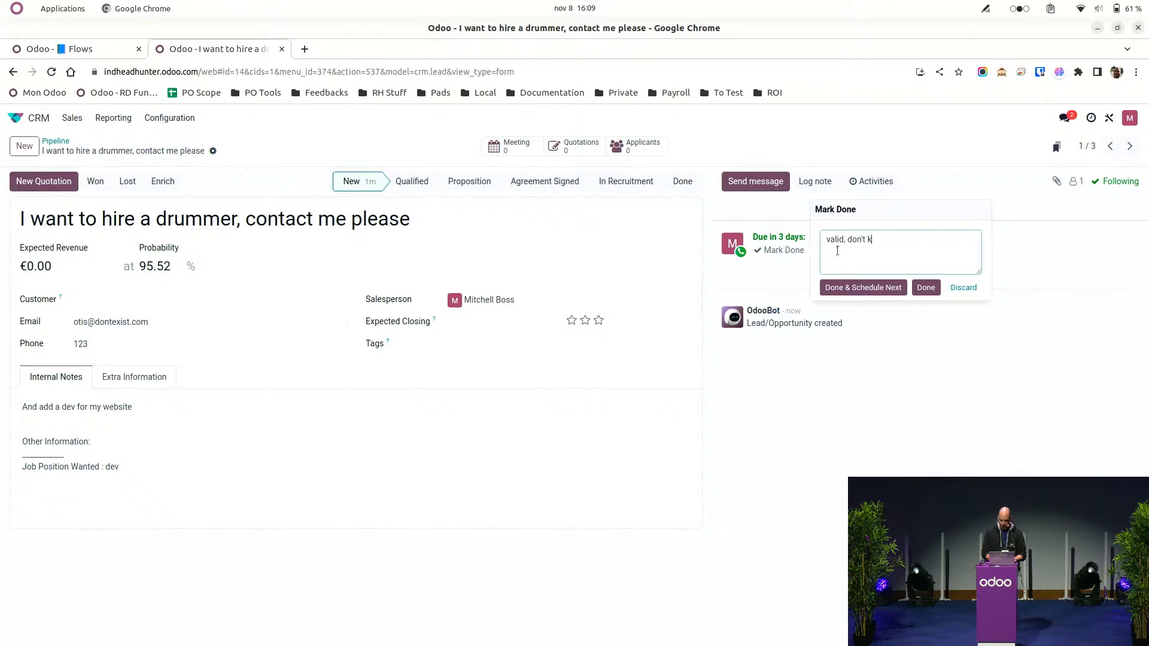
text(work for drummer, but )
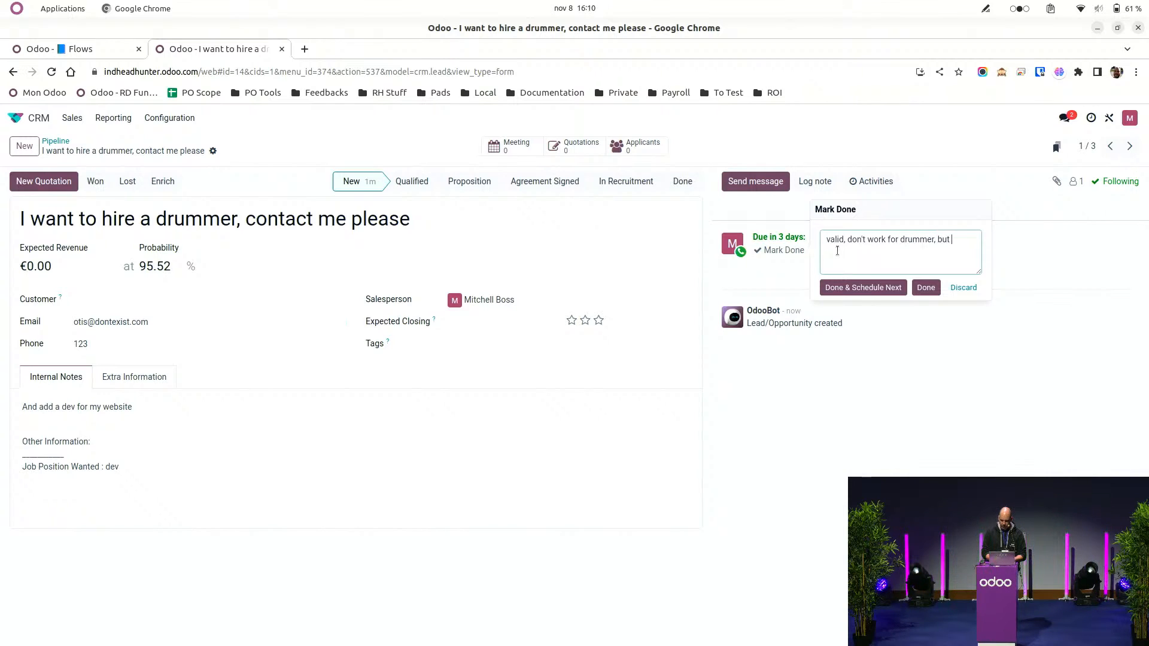
text(let's go with dev)
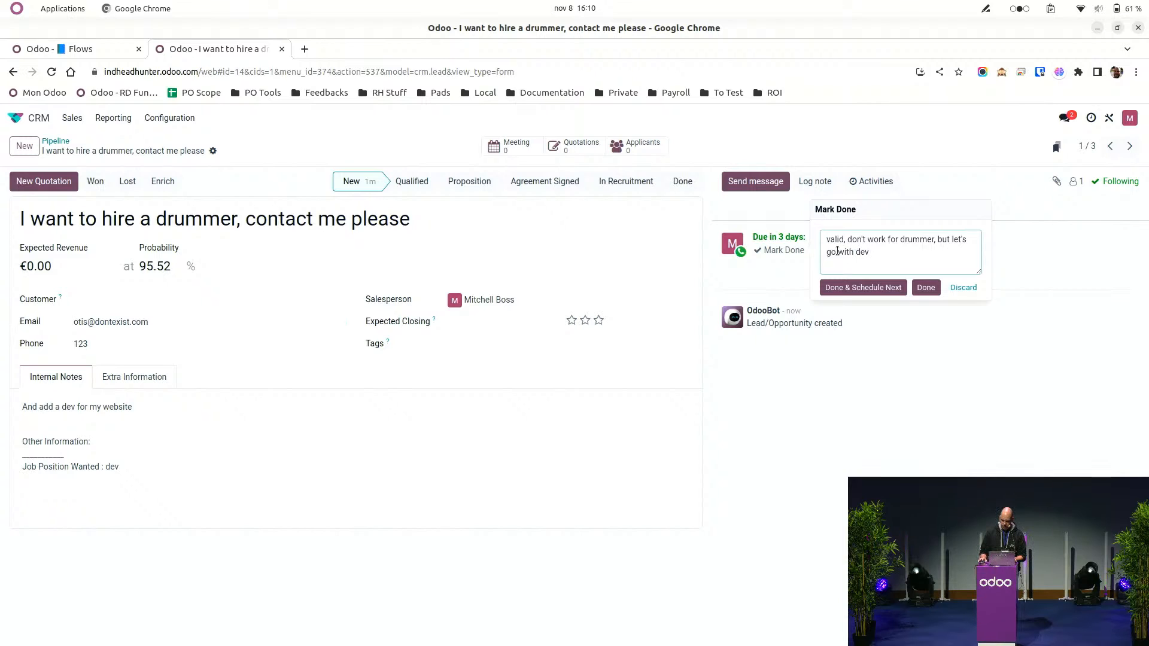
click(925, 287)
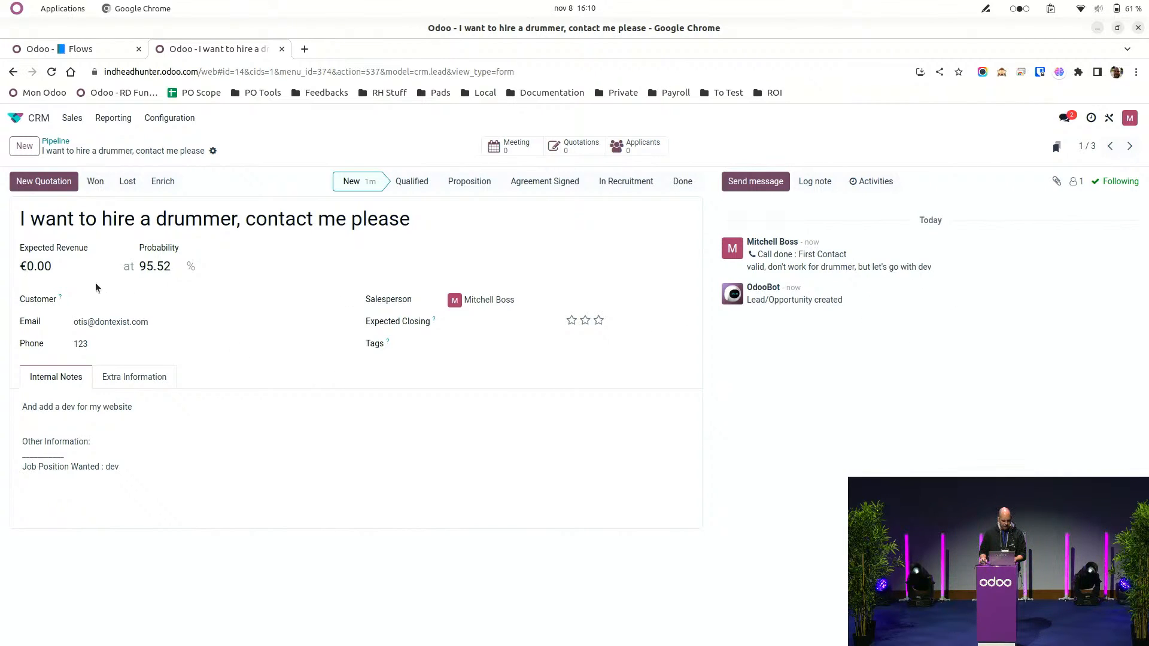
Rename the opportunity to "Dev - Music 3000".
click(67, 221)
drag(419, 220, 0, 224)
text(Dev )
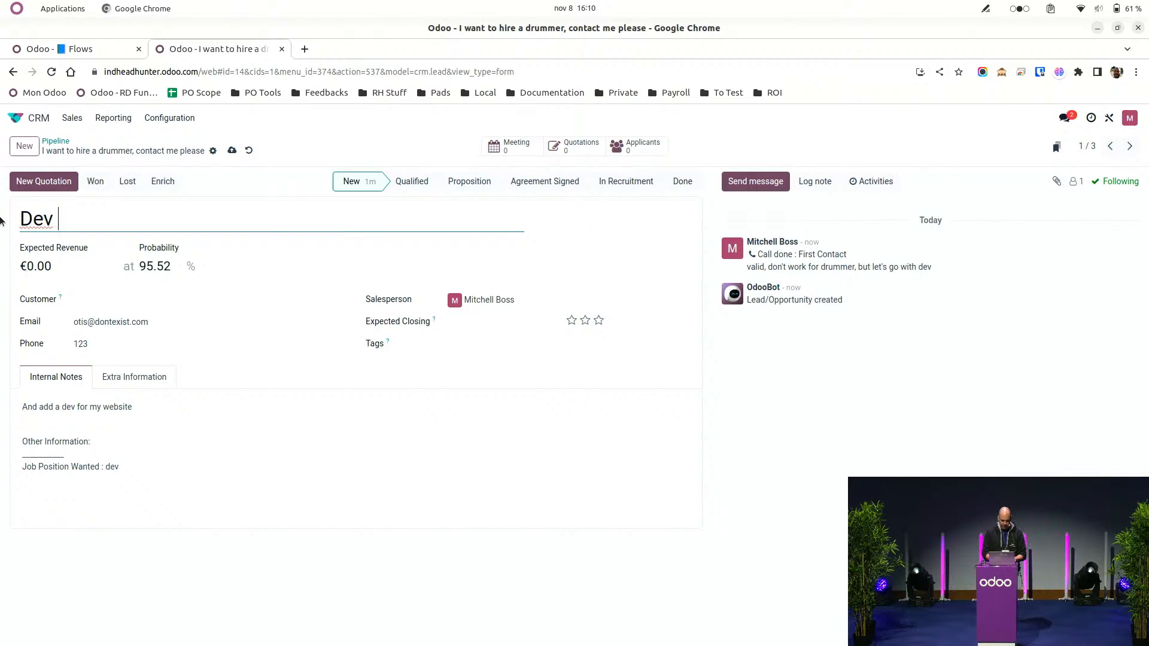
text(- Music 3000)
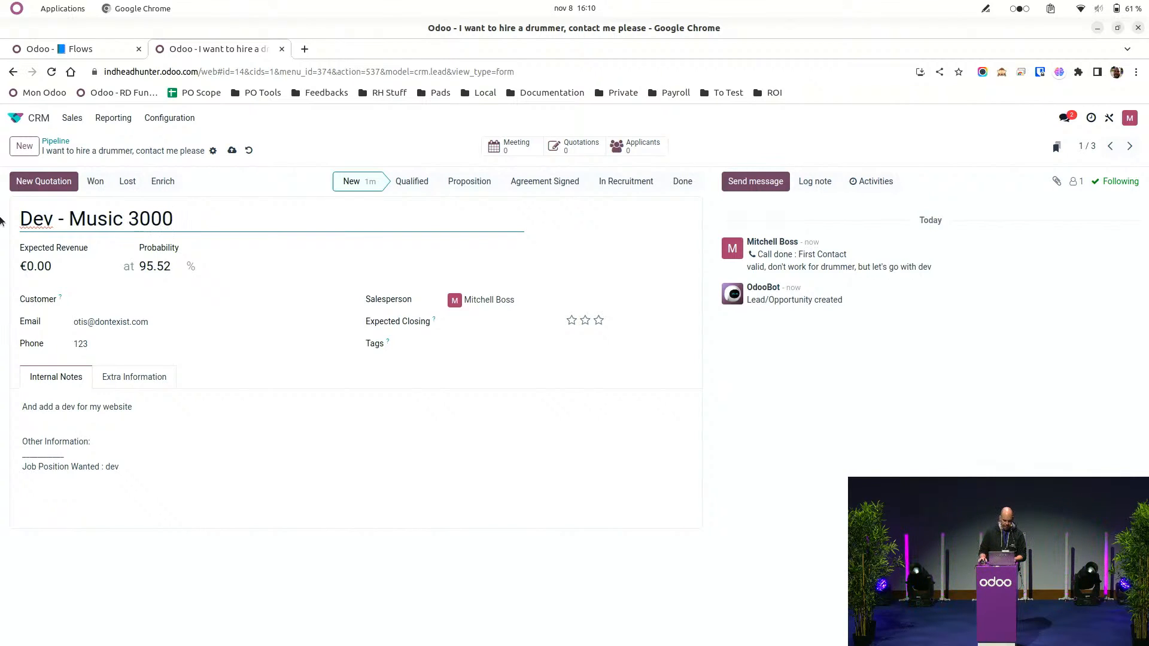
Create Music 3000 as the opportunity's customer and move the opportunity to the Qualified stage.
click(120, 301)
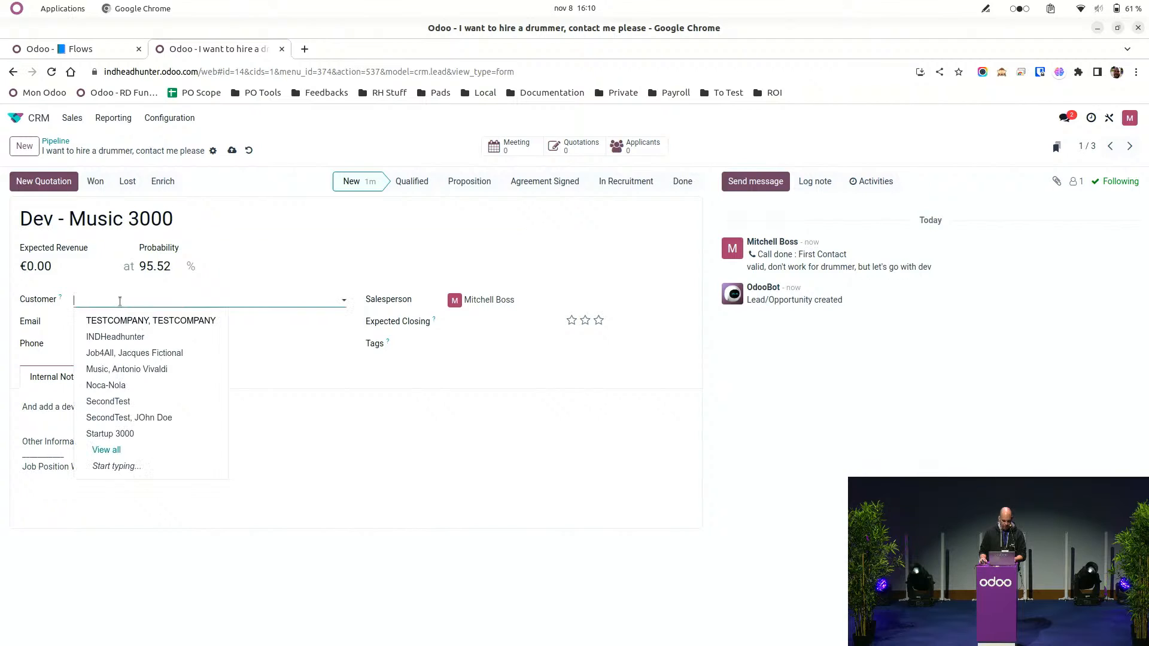
text(Music 3000)
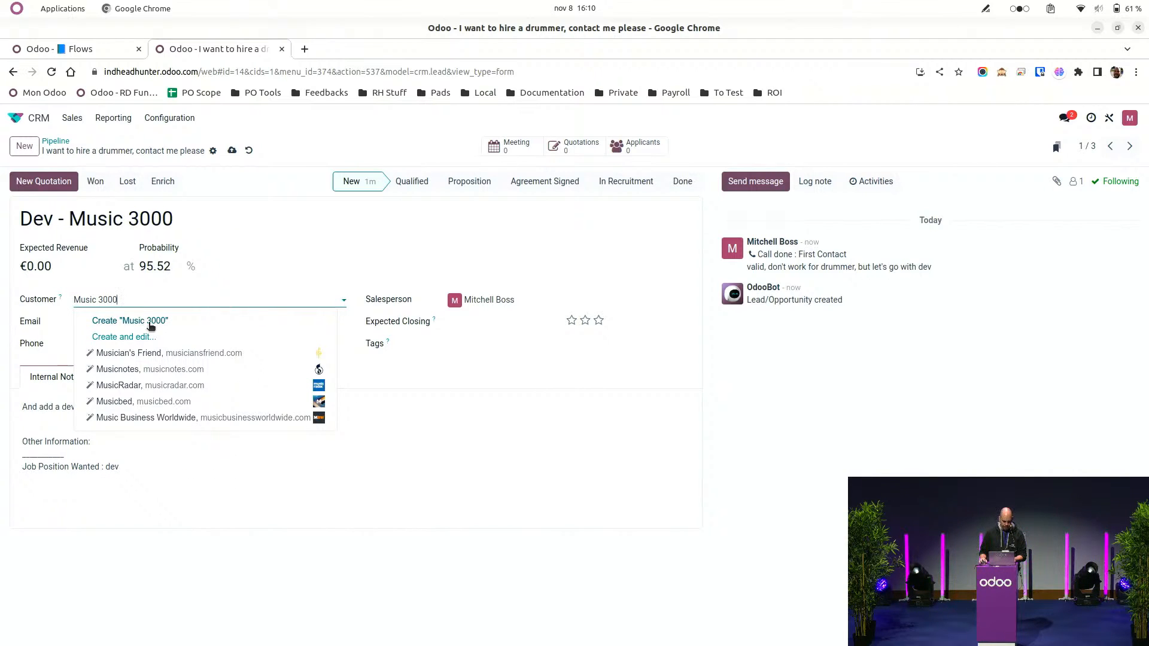
click(146, 322)
click(317, 469)
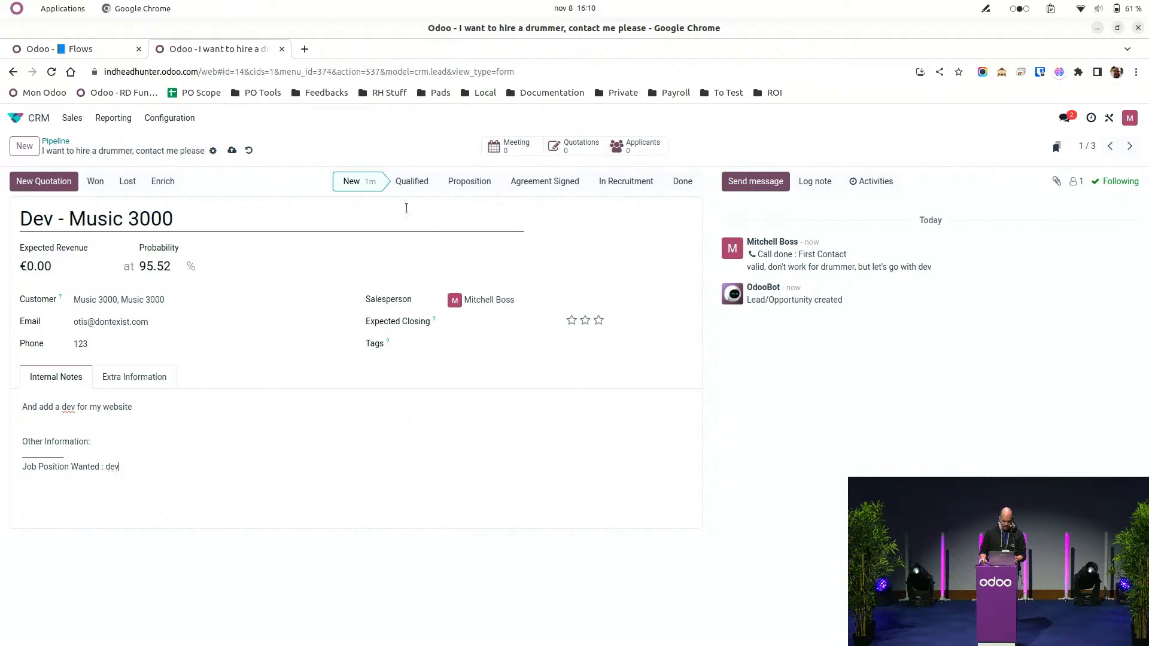
click(412, 182)
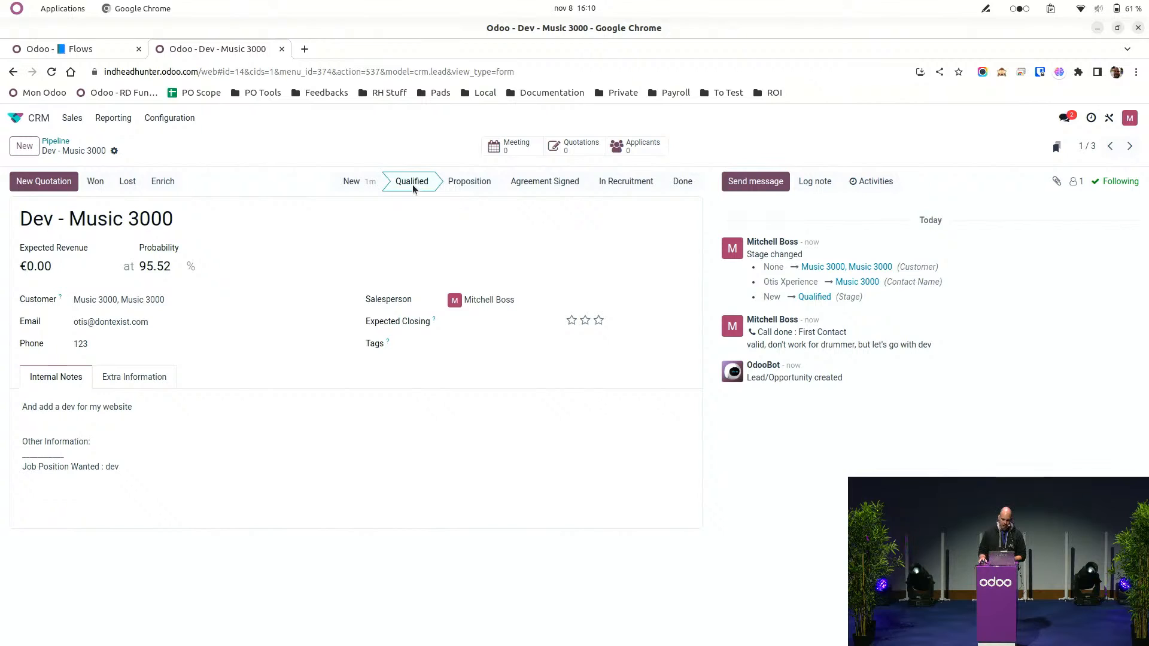
Move the opportunity to Proposition and open the sent Service Agreement link in an incognito window, allowing location access.
click(461, 183)
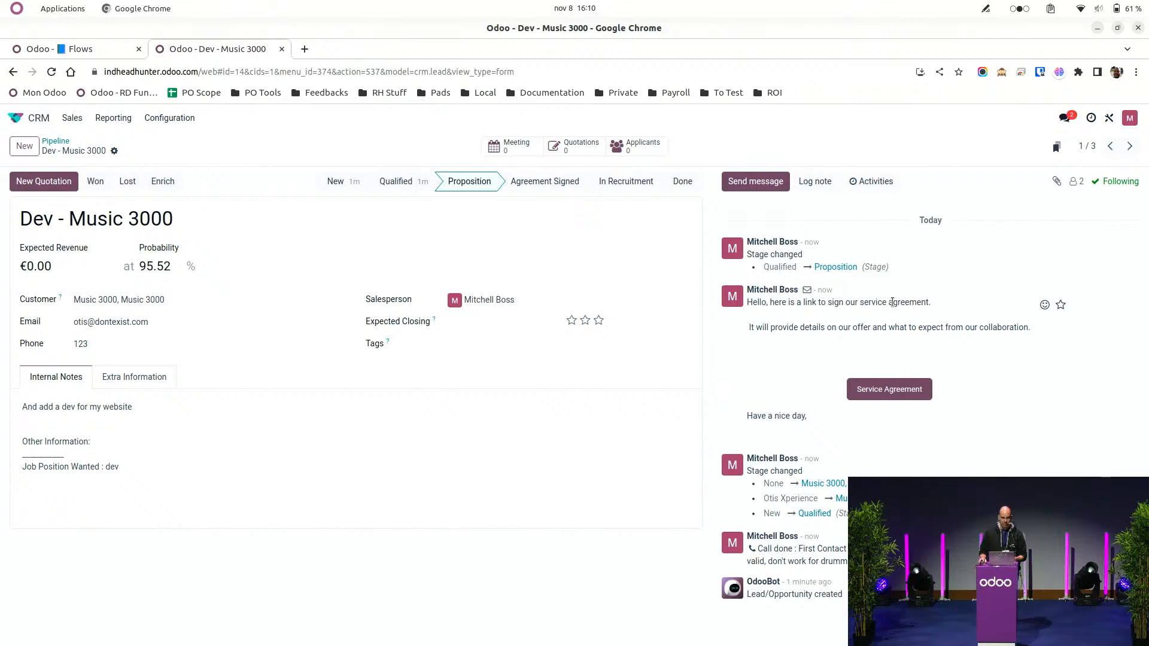
right_click(902, 390)
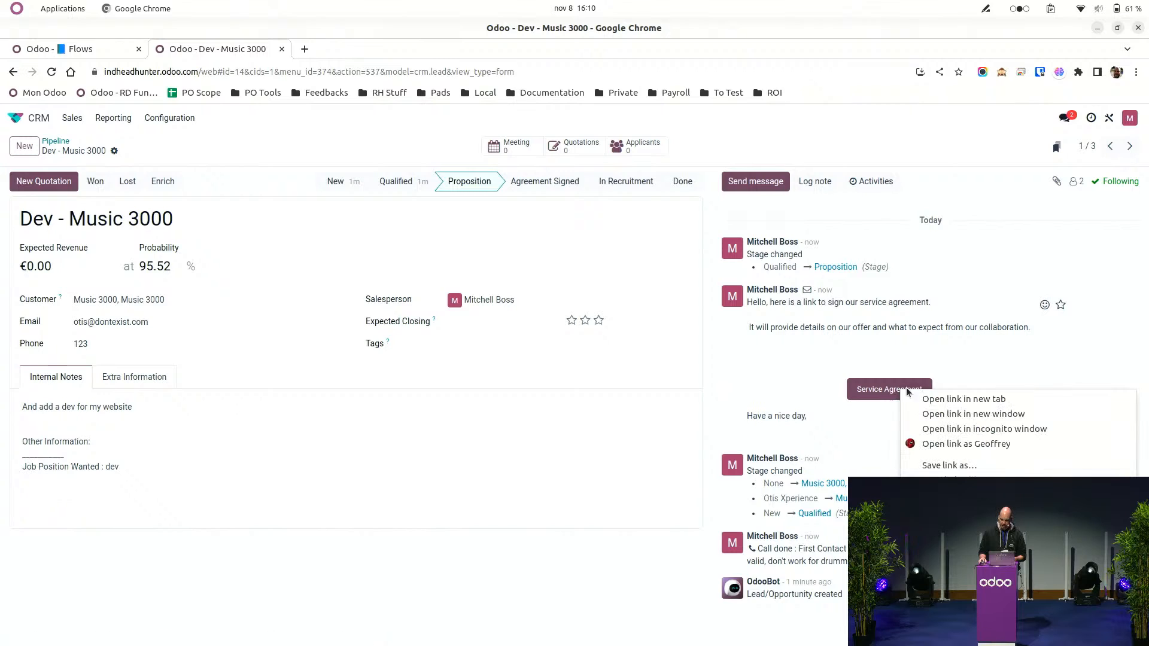
click(926, 429)
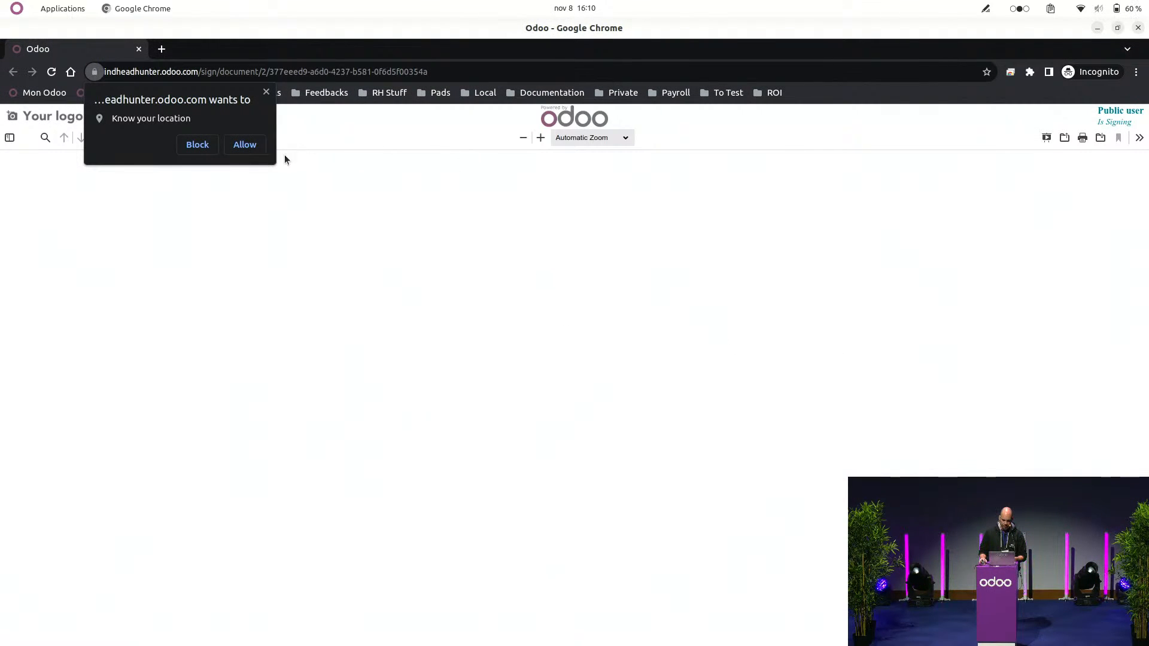
click(245, 144)
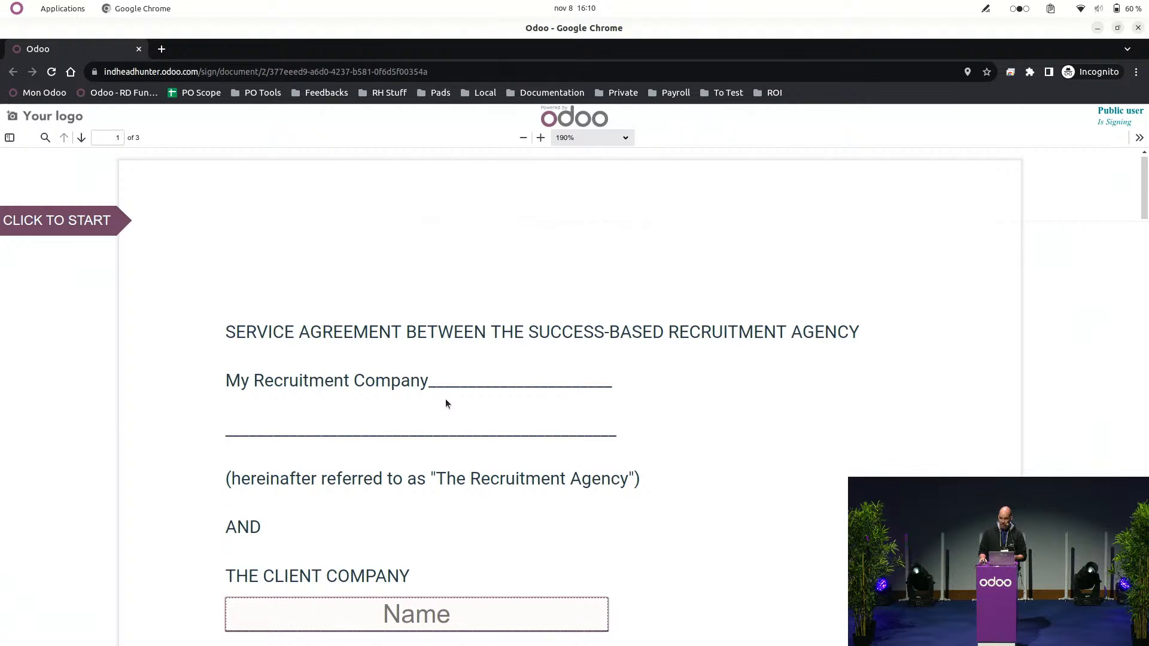
Fill in the client company name as "Music 3000" and the date of the agreement as 11/8/2023.
click(17, 223)
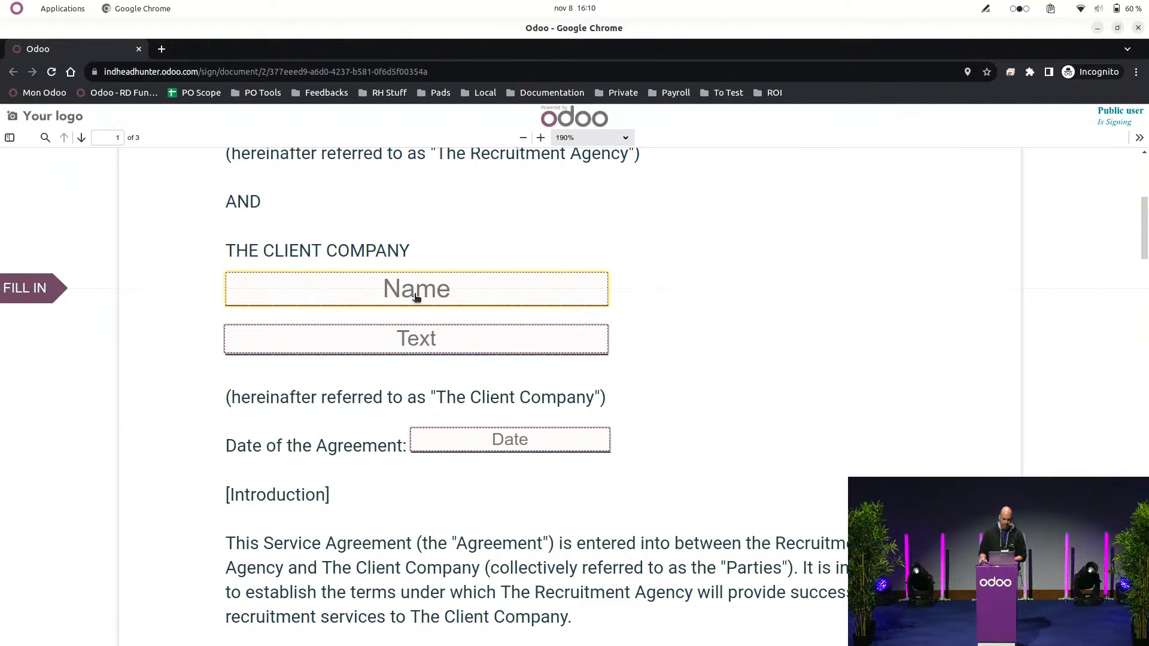
click(417, 297)
text(Musi)
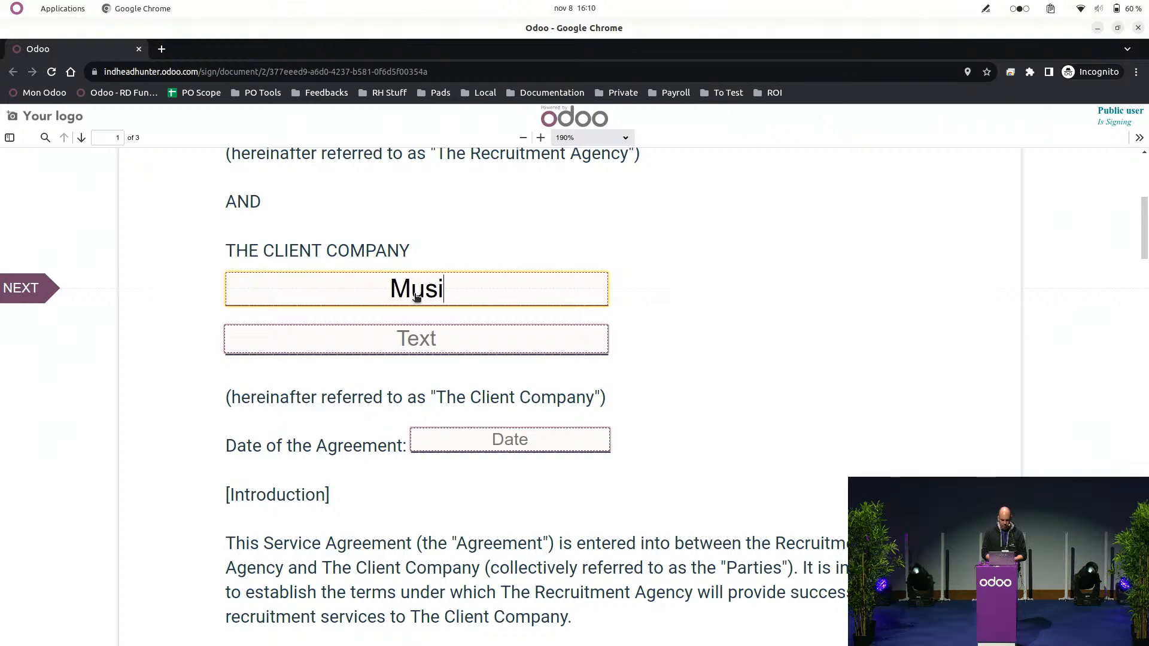
text(c 3000)
key(Tab)
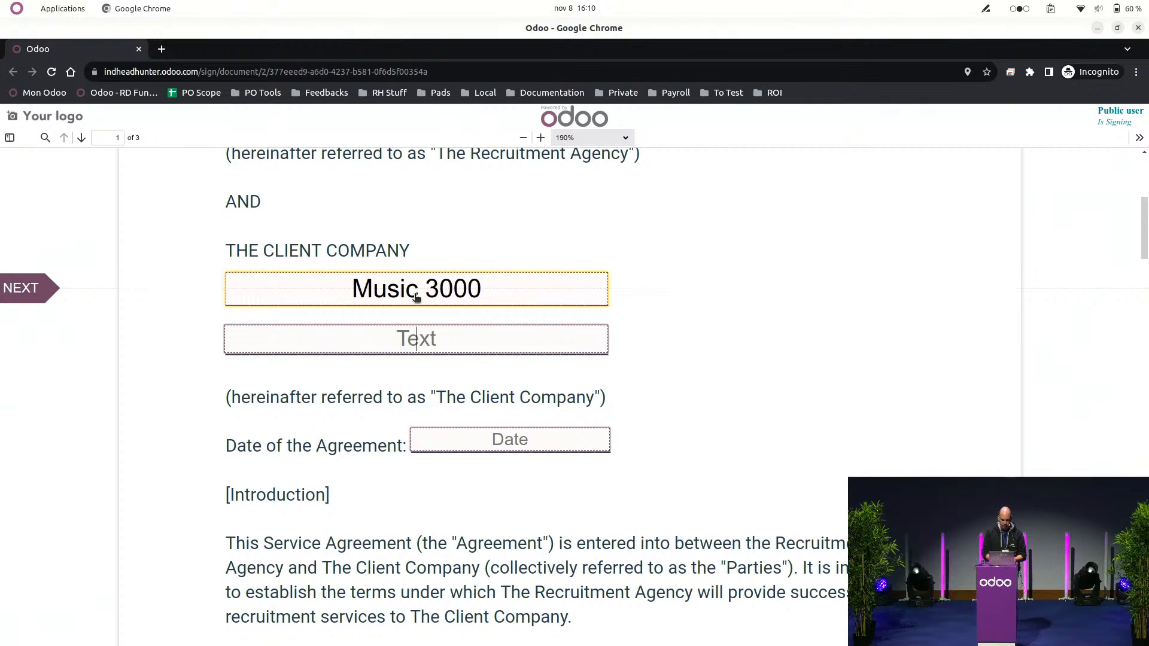
key(Tab)
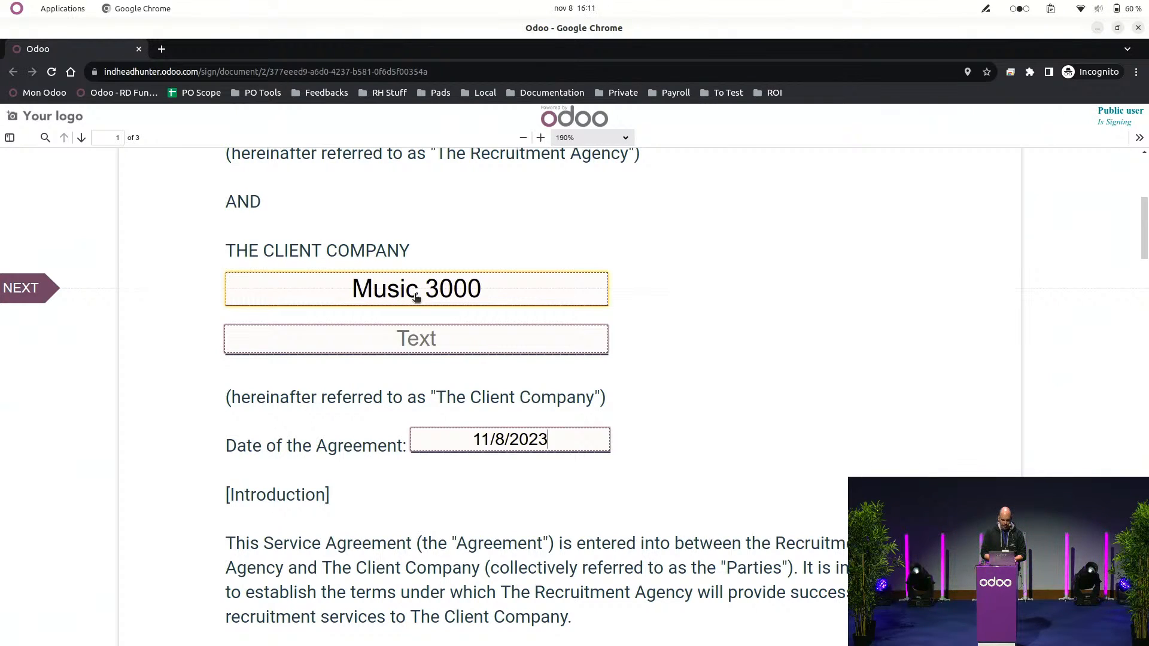
key(Tab)
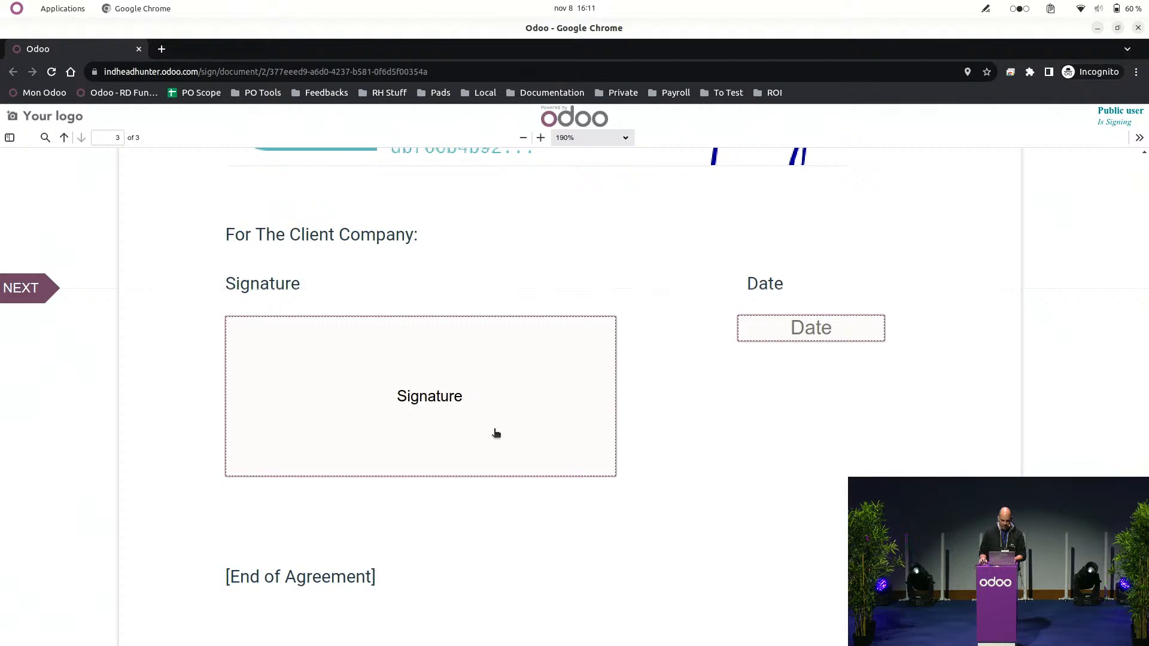
Sign the agreement for the client company as "Music 3000" and date the signature 11/8/2023.
click(463, 390)
text(Music 3000)
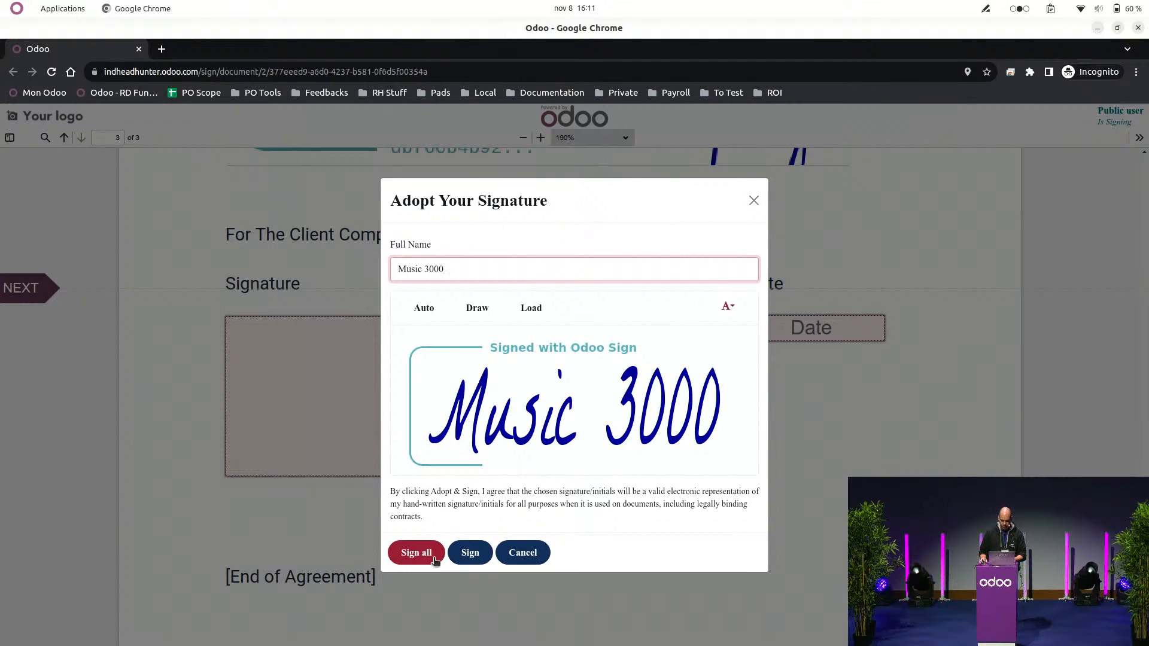
click(471, 552)
click(793, 318)
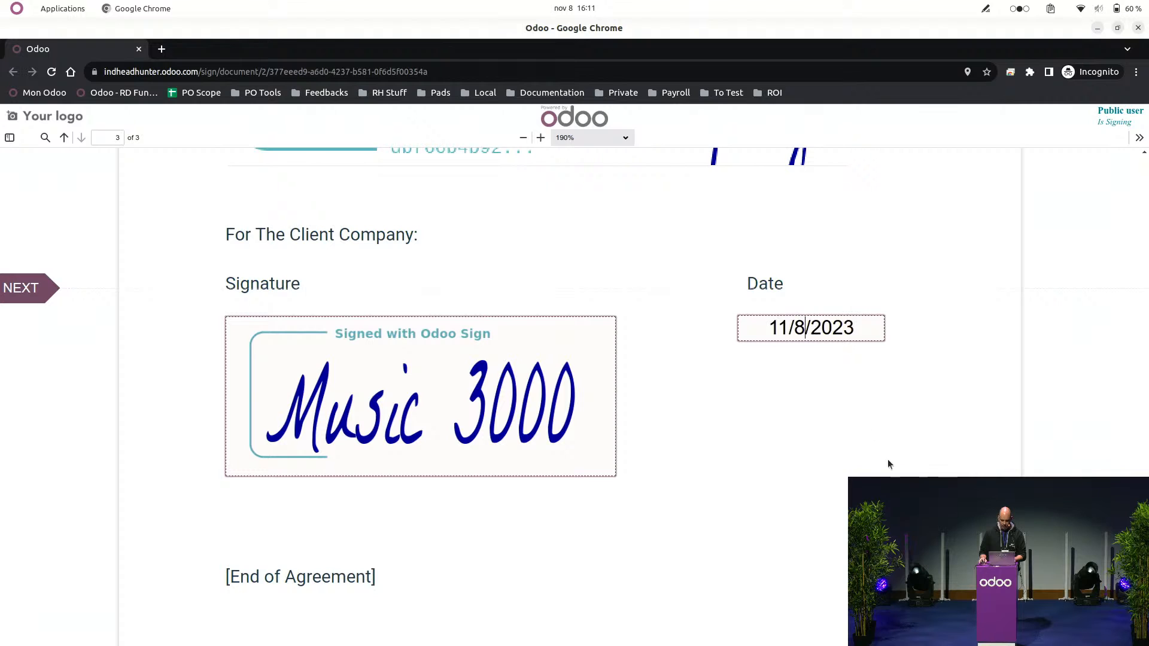
Enter "London" in the remaining client company field, then validate and send the agreement with the client's email.
click(3, 281)
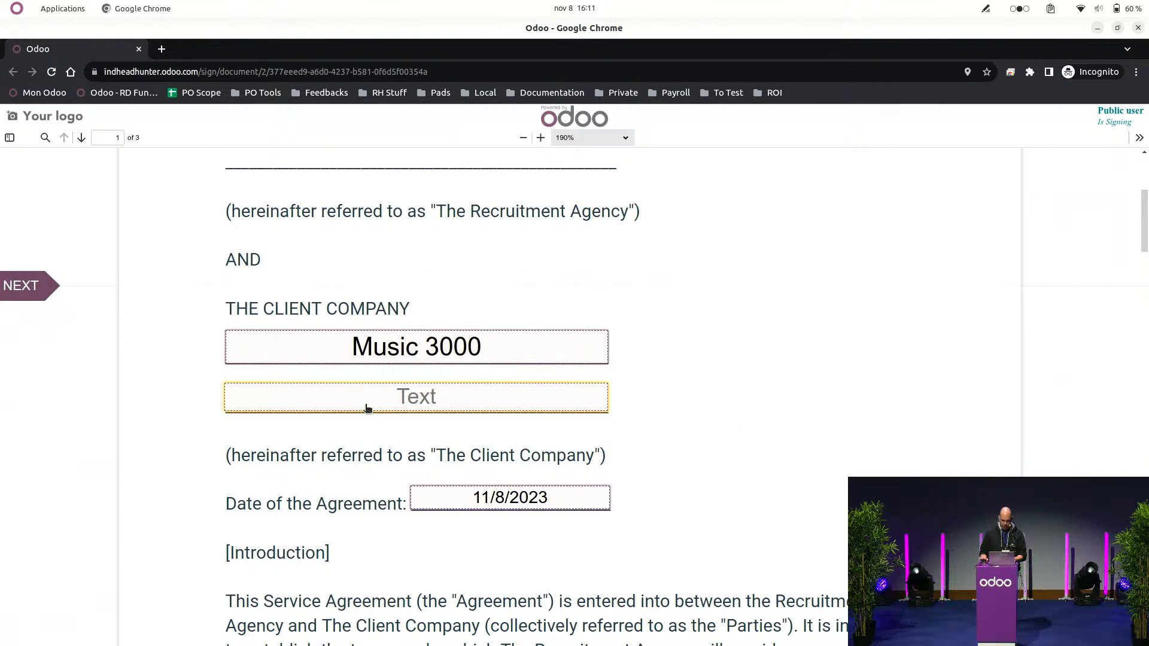
text(London)
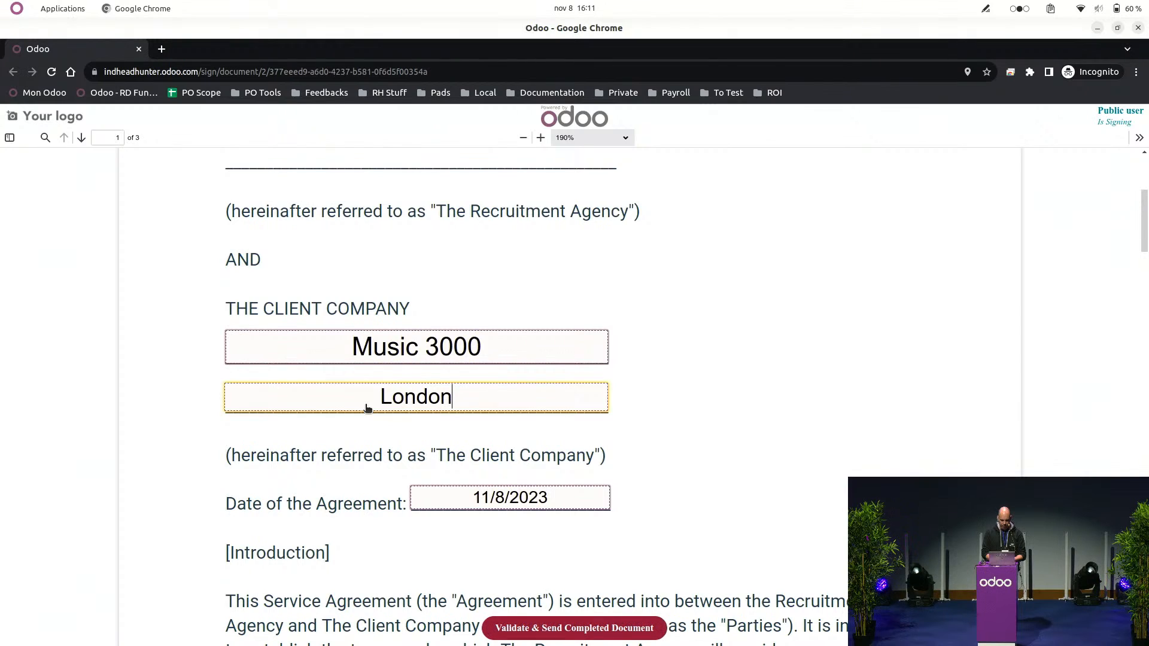
click(560, 628)
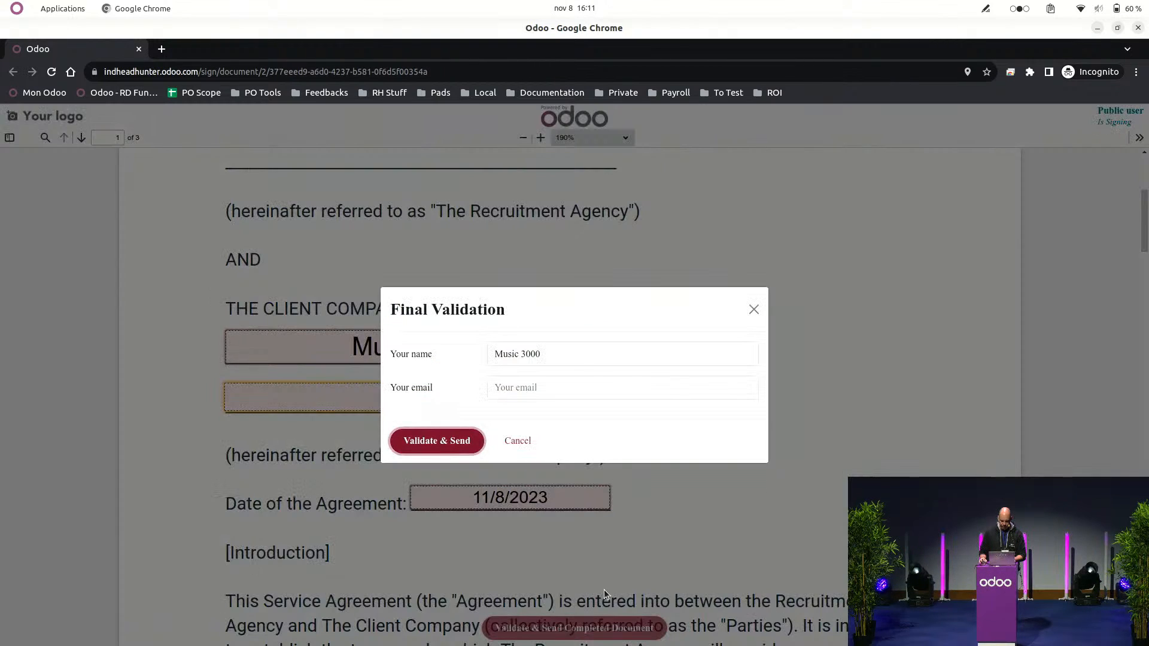
click(519, 388)
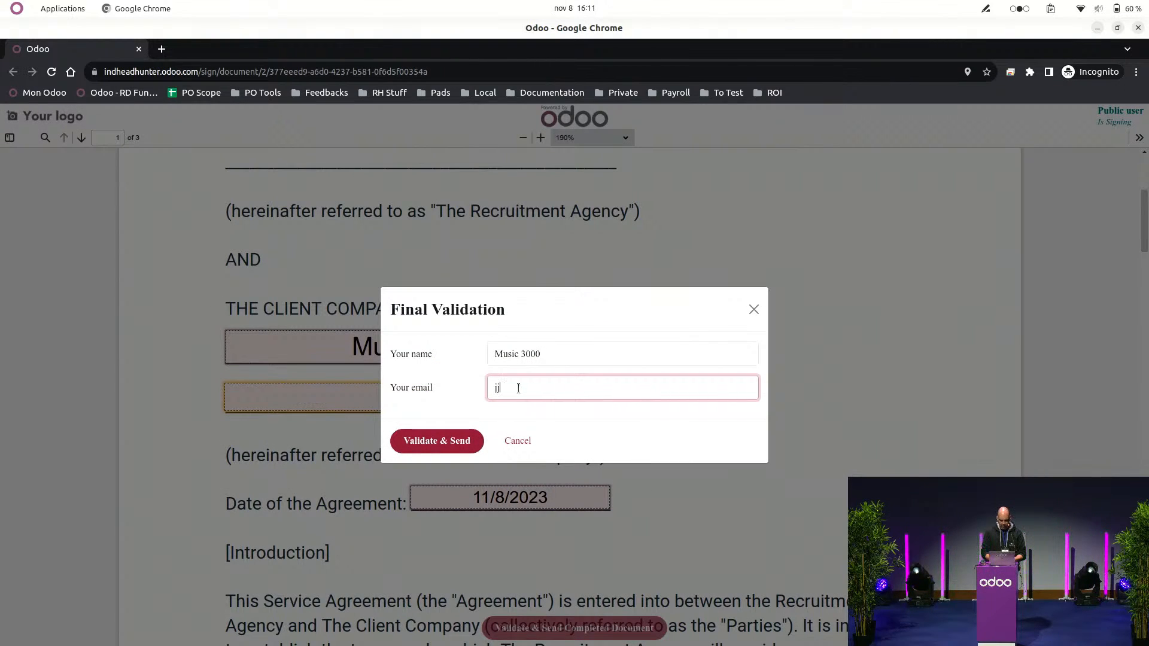
text(mu)
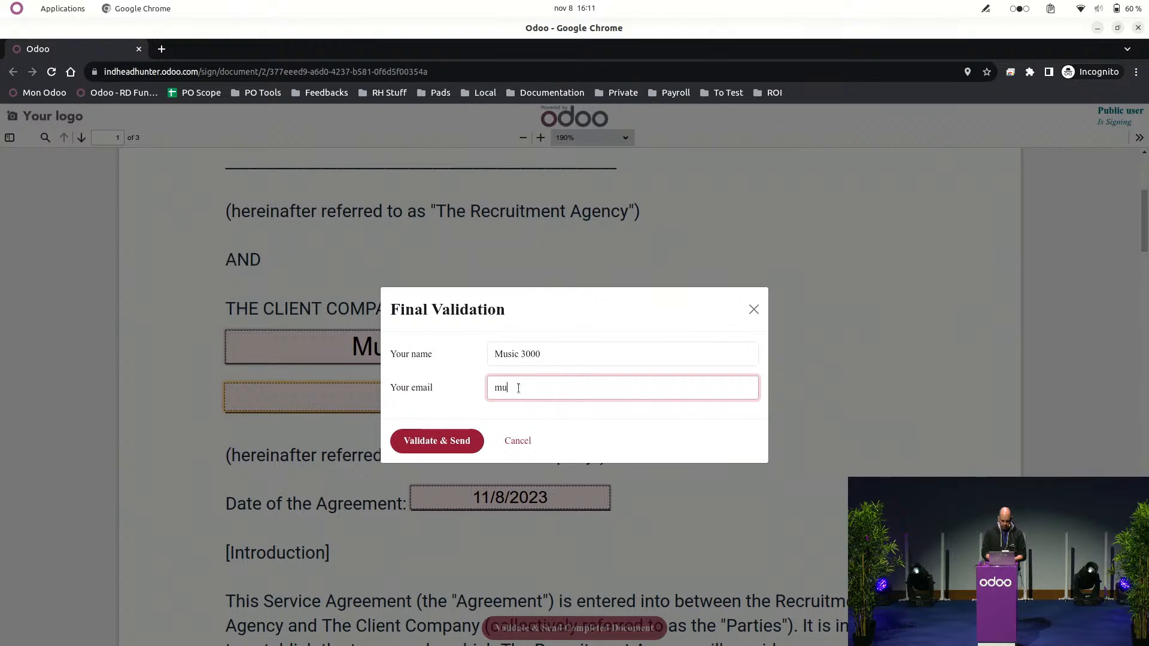
text(sic3000@dontexist.com)
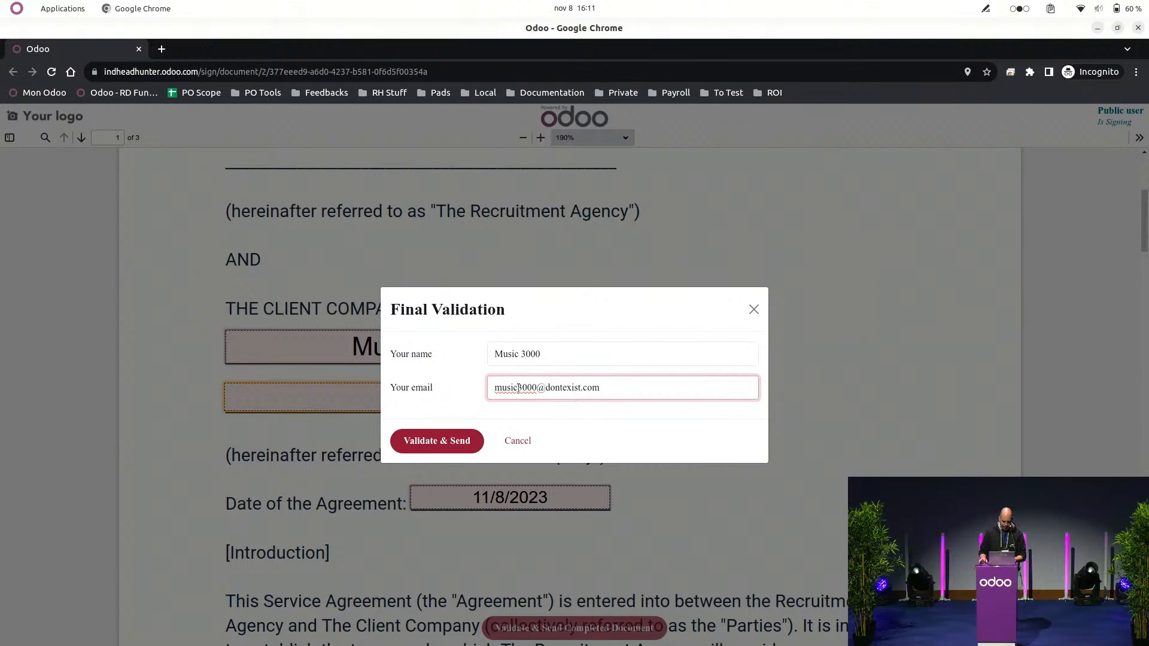
click(446, 441)
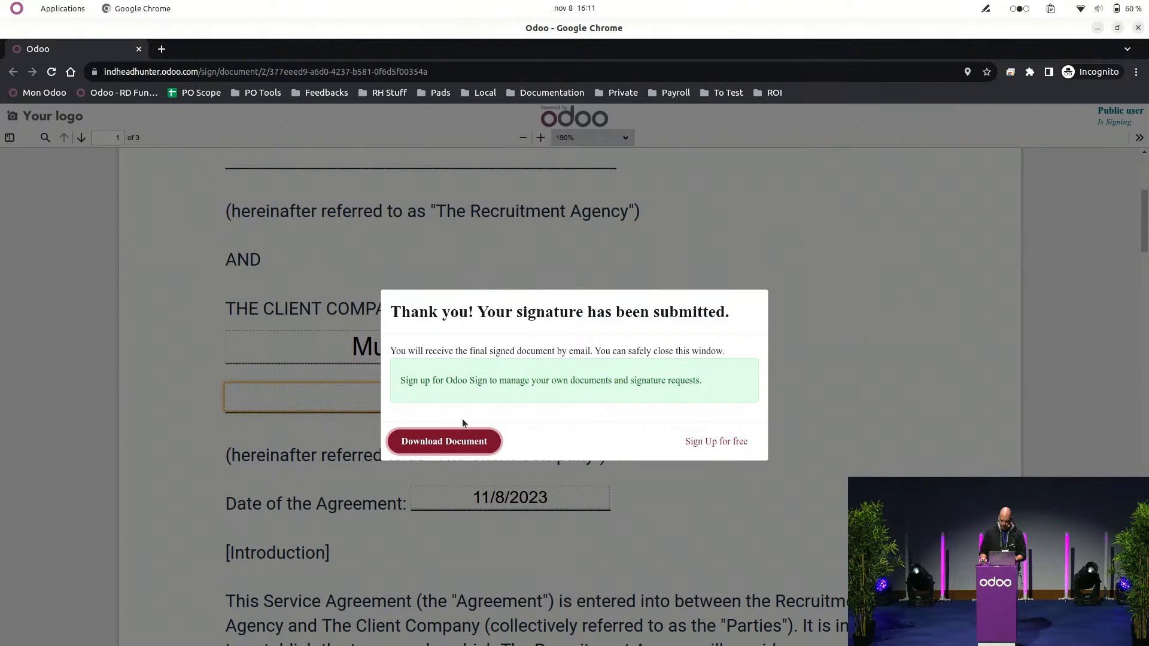
Download the signed agreement to the Downloads folder and open the PDF to review its client details and fee terms.
click(458, 447)
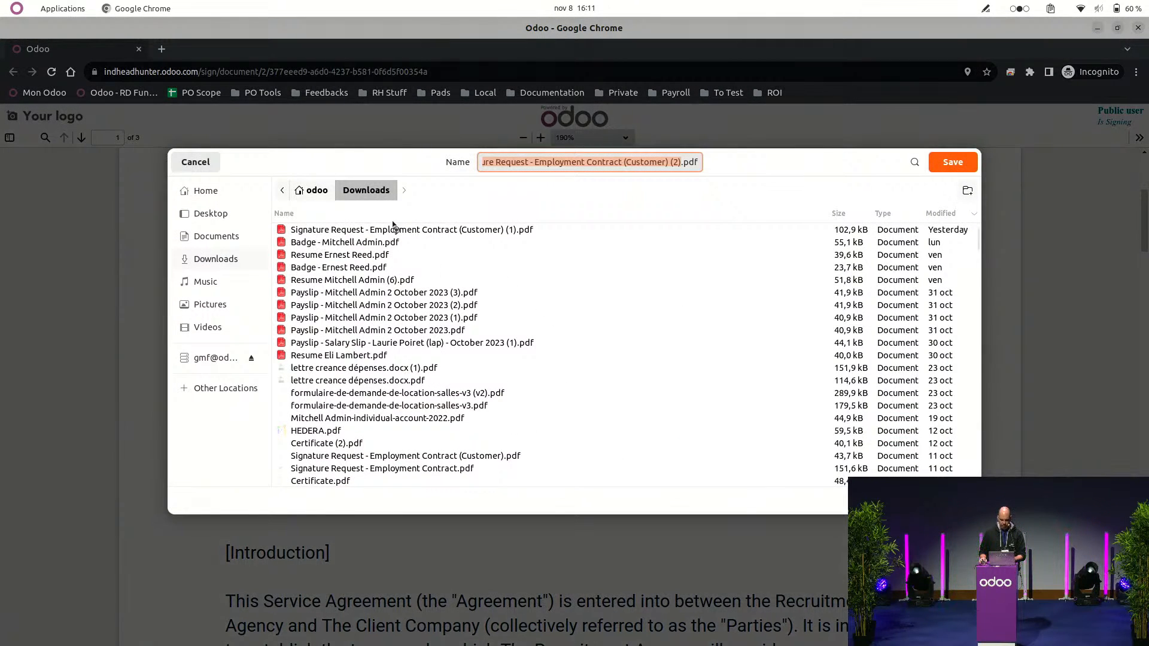
click(944, 171)
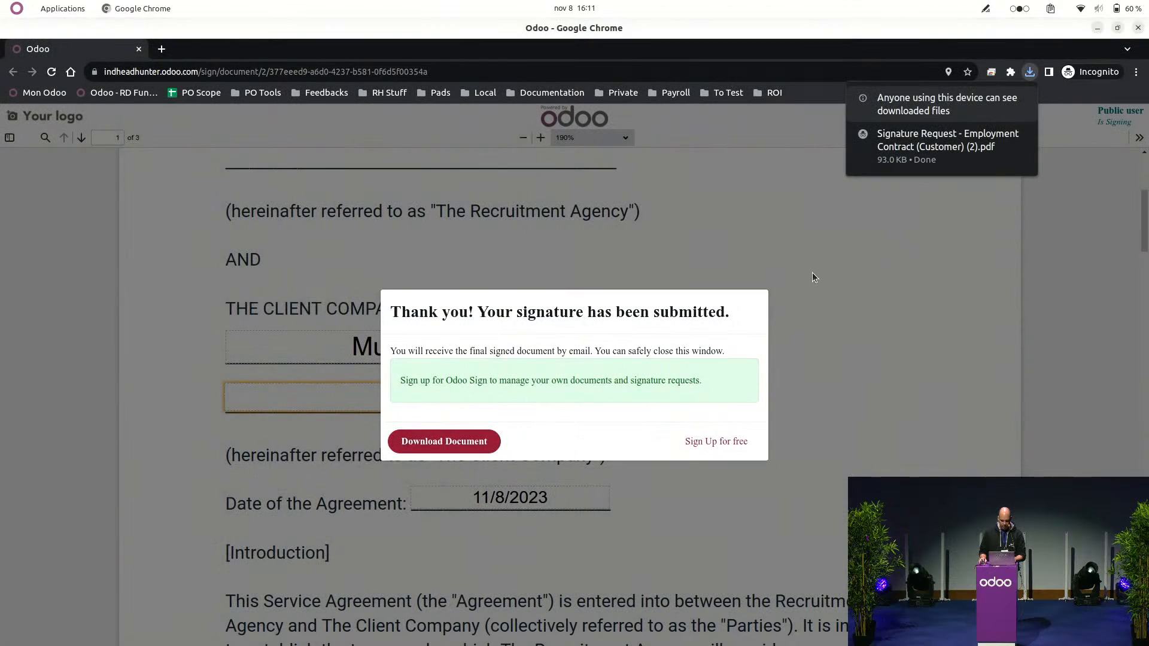
click(942, 159)
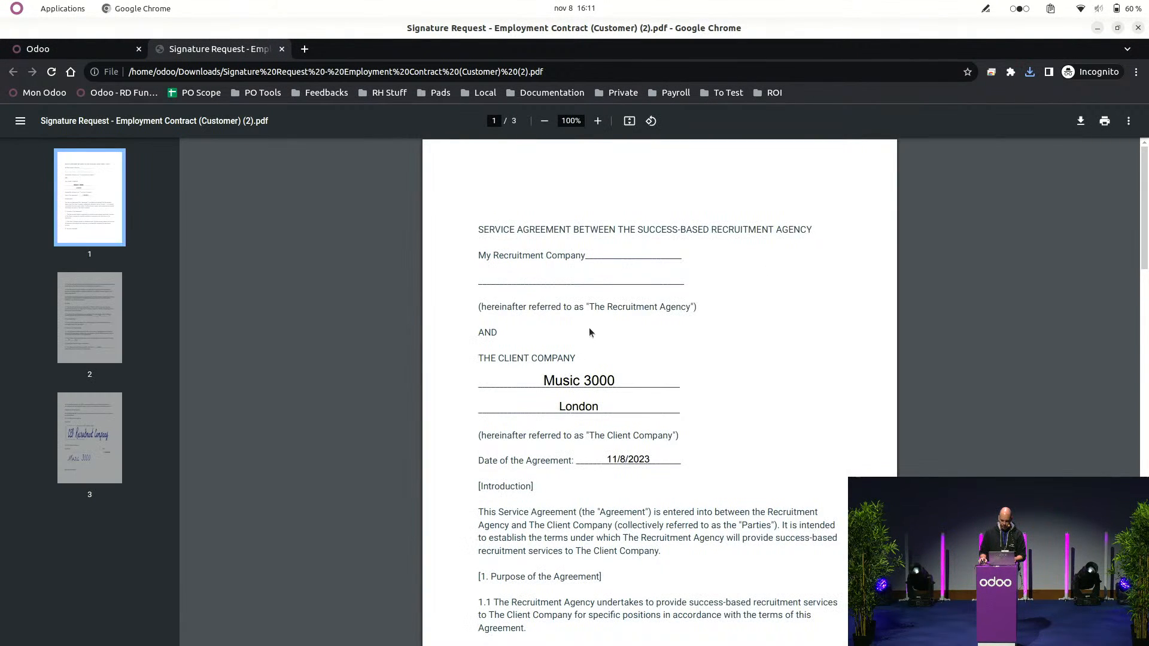
scroll(589, 328, down, 6)
scroll(602, 377, down, 6)
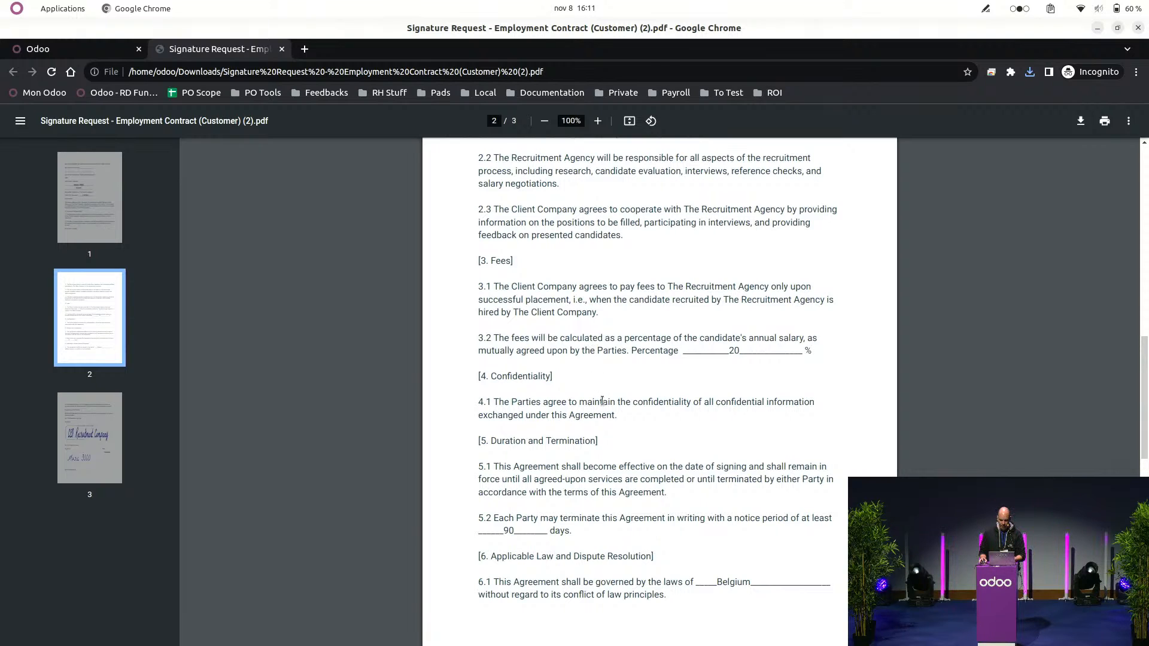
scroll(595, 359, up, 2)
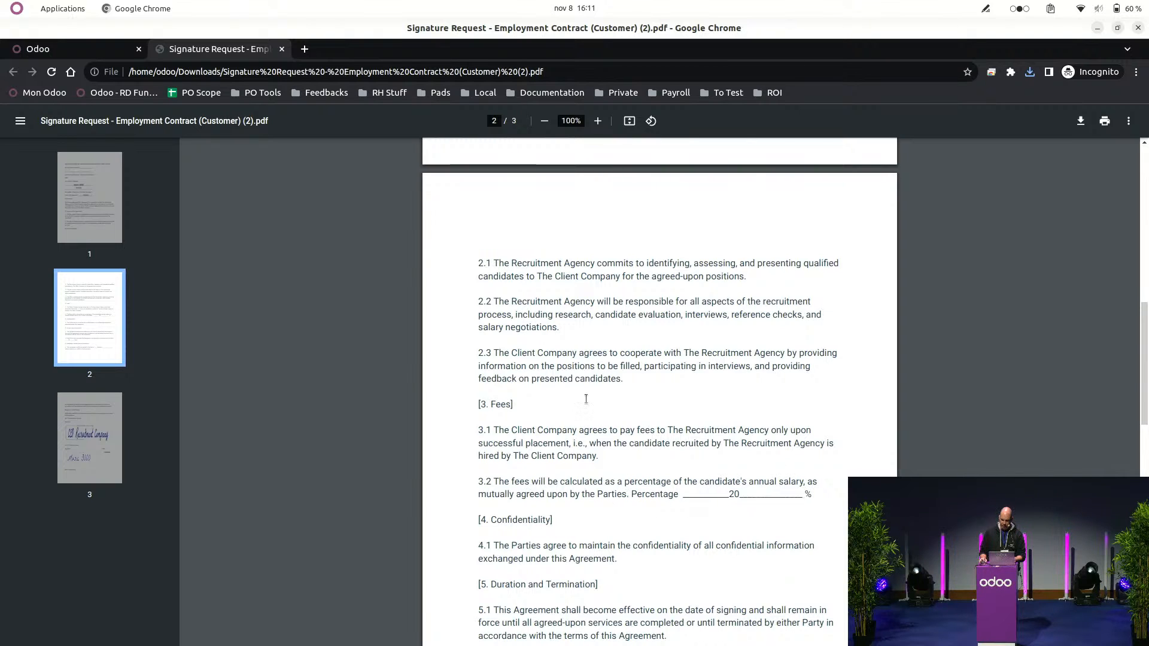
Close the incognito window and move the Dev - Music 3000 opportunity to Agreement Signed and on to In Recruitment.
click(107, 52)
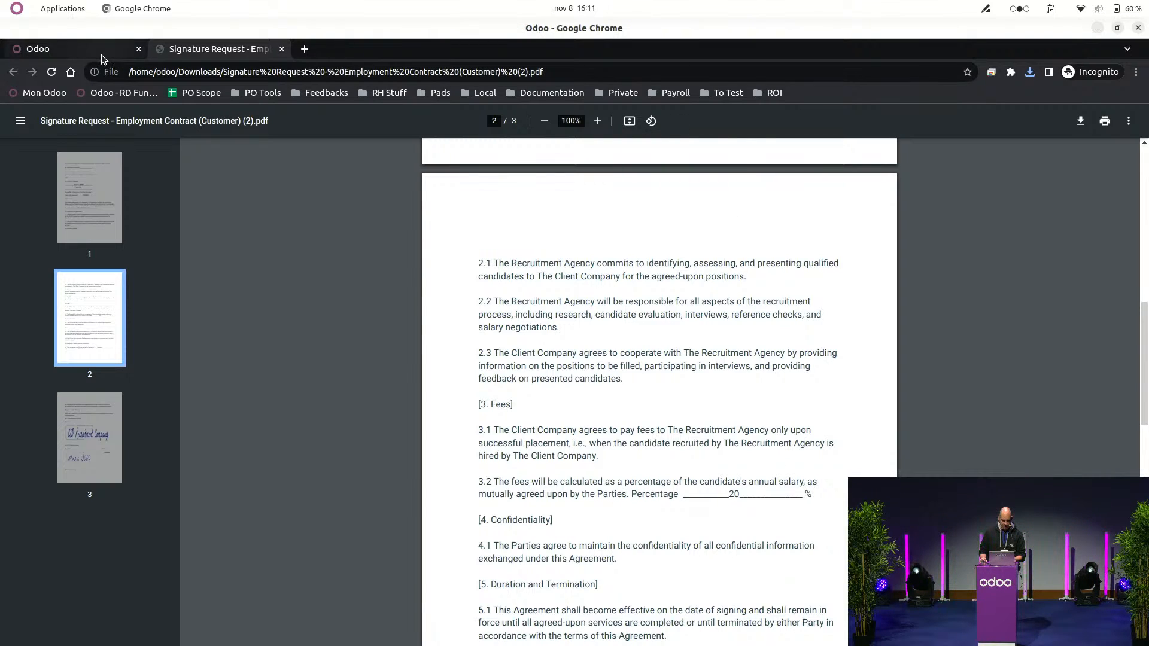
click(1137, 28)
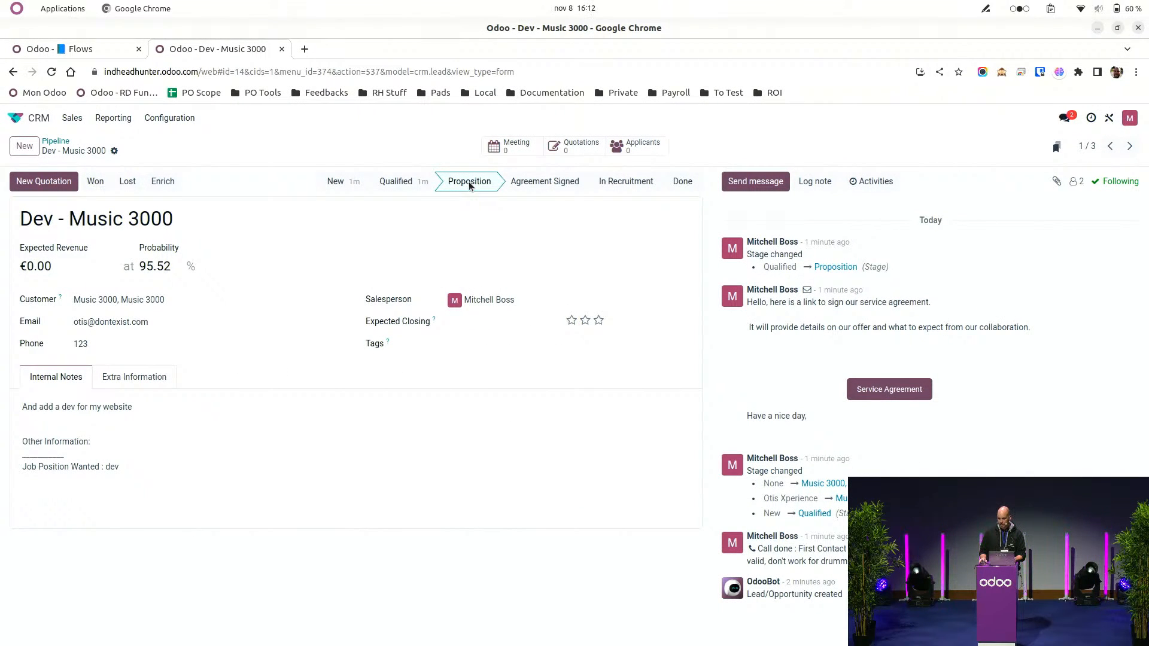
click(557, 182)
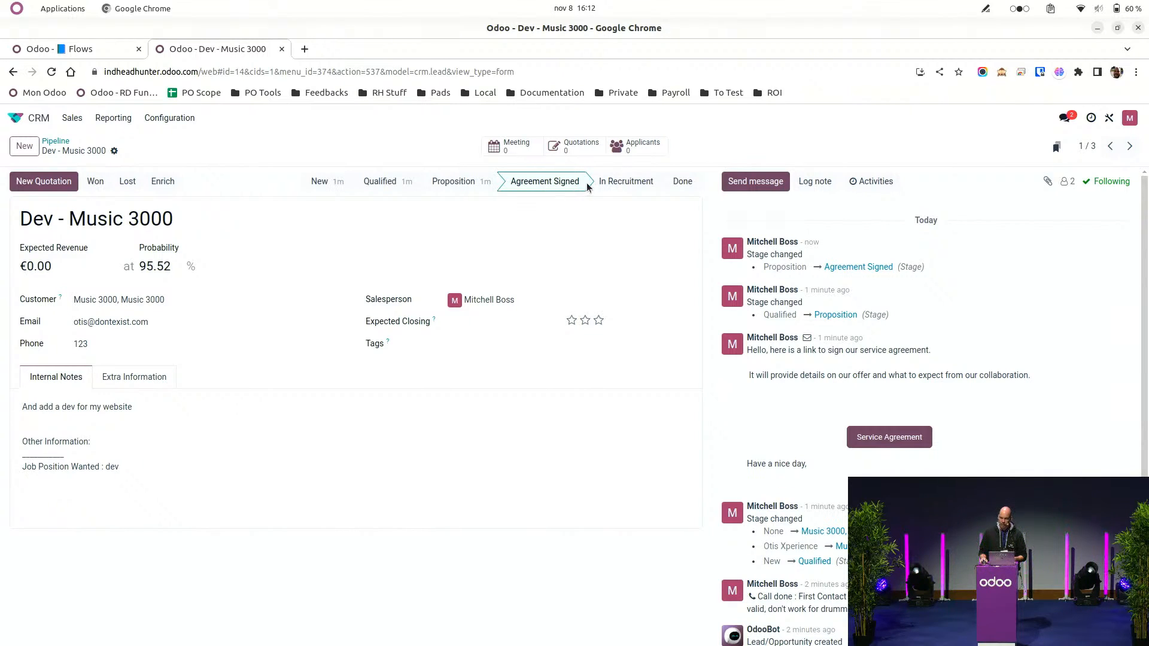
click(613, 183)
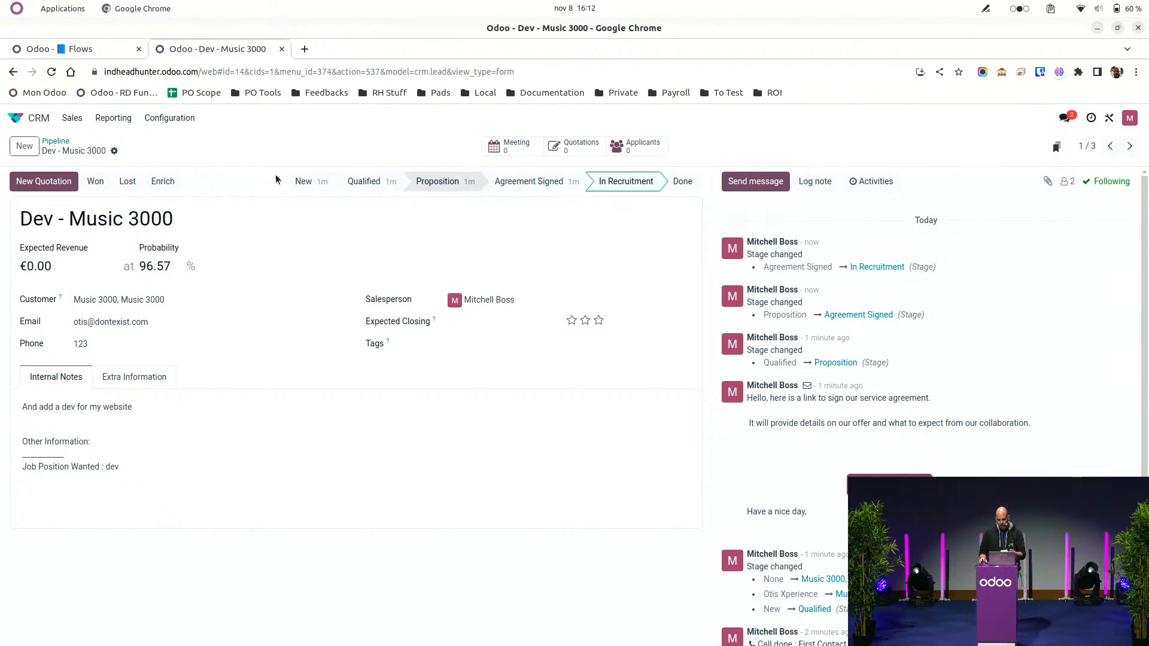
Switch to the Recruitment app, search all applications for the skill "python" and open the Developer application in First Interview.
click(15, 118)
click(533, 346)
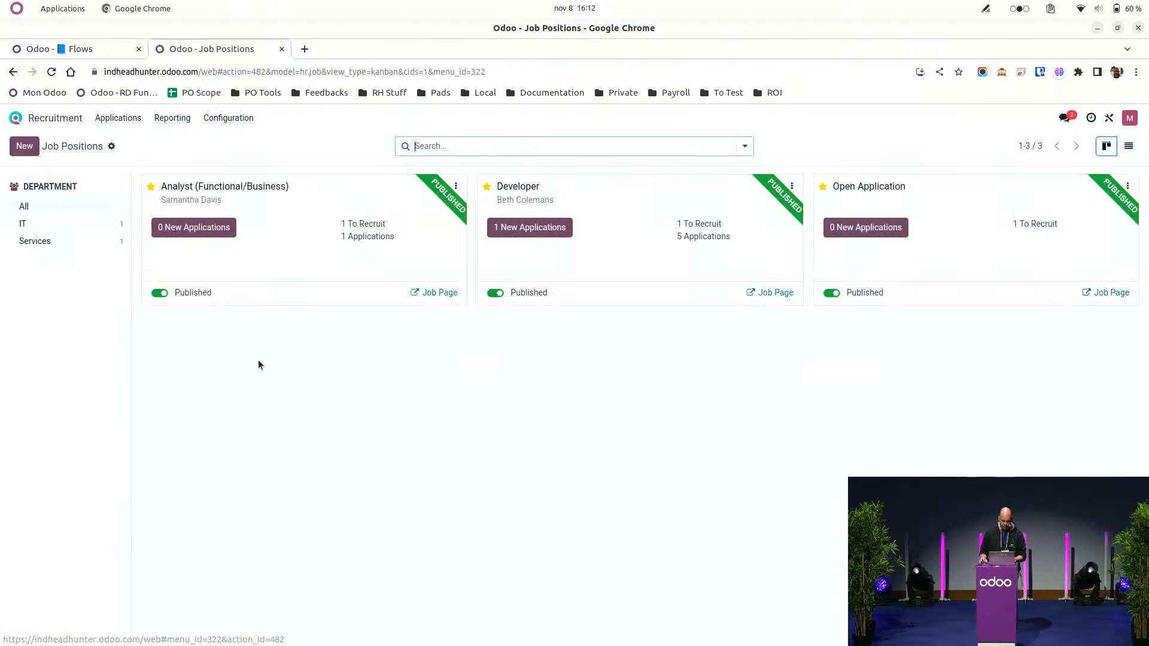
click(114, 118)
click(114, 158)
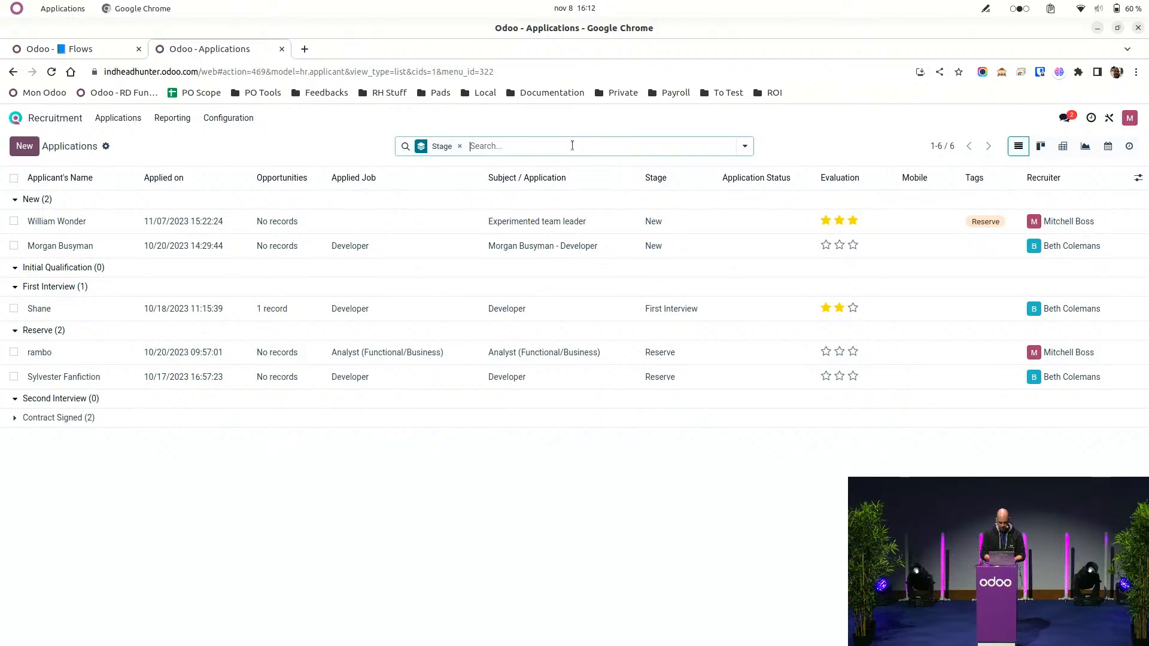
text(python)
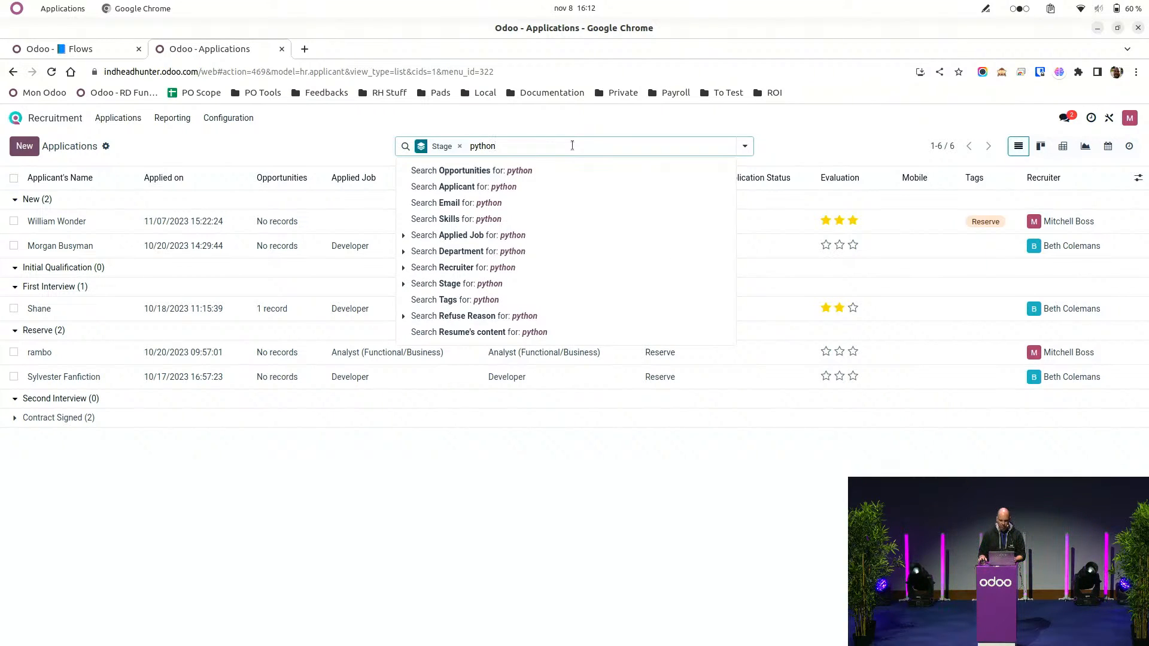
click(433, 220)
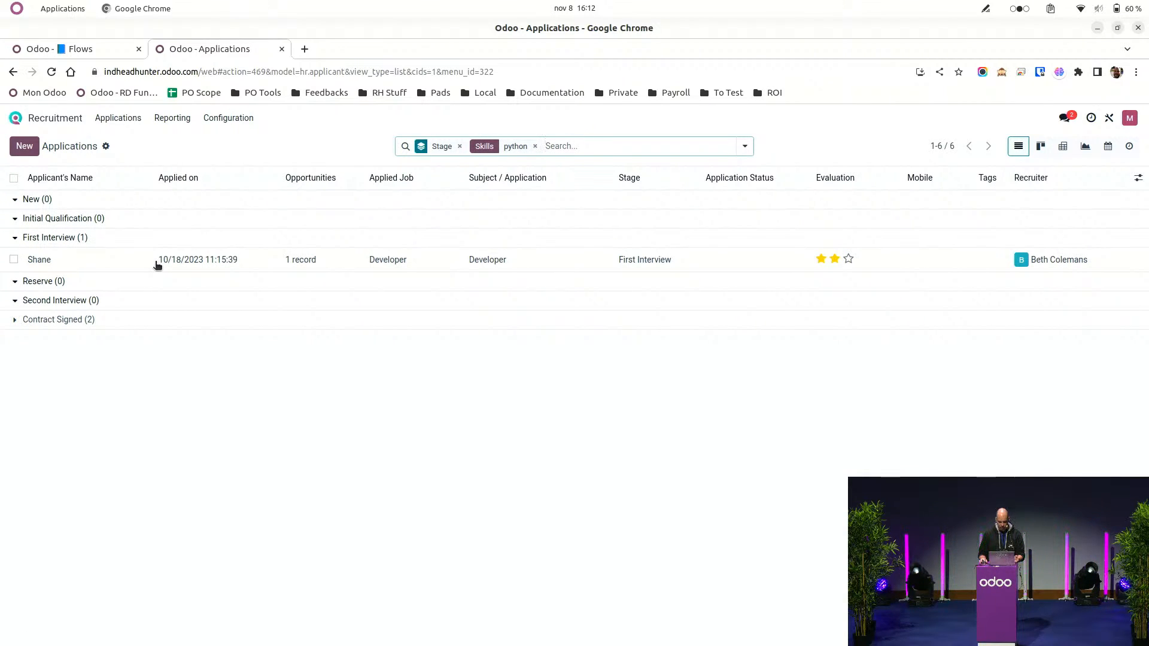
click(577, 264)
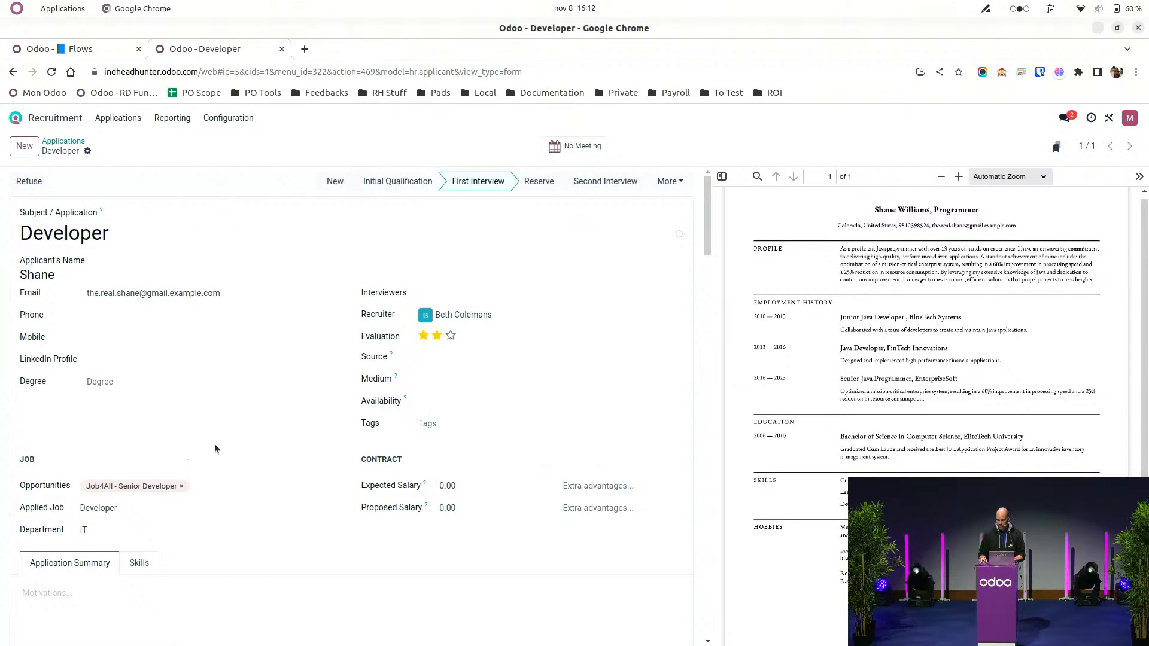
Add the opportunity Dev - Music 3000 to the Developer application and save it.
click(236, 488)
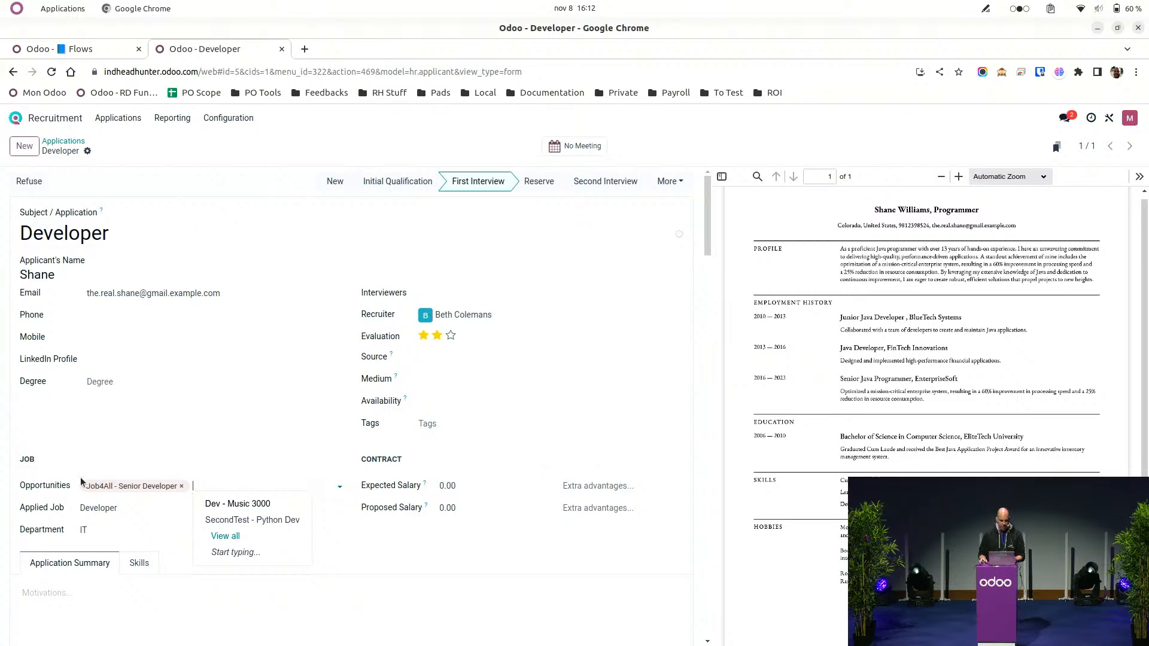
click(232, 504)
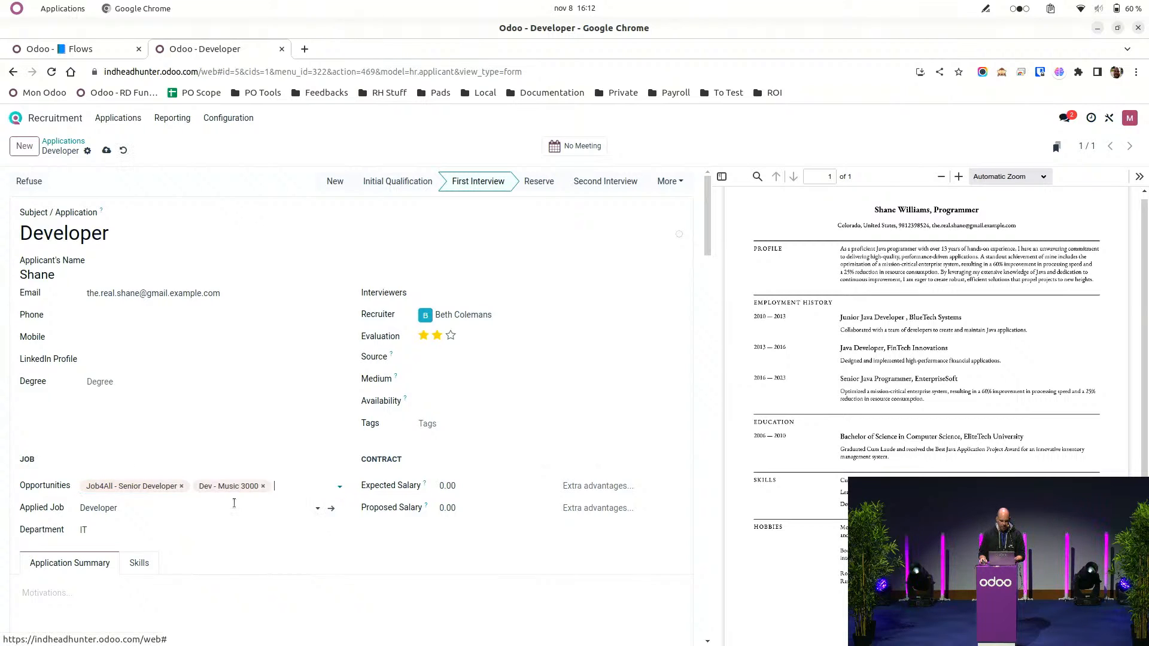
click(106, 150)
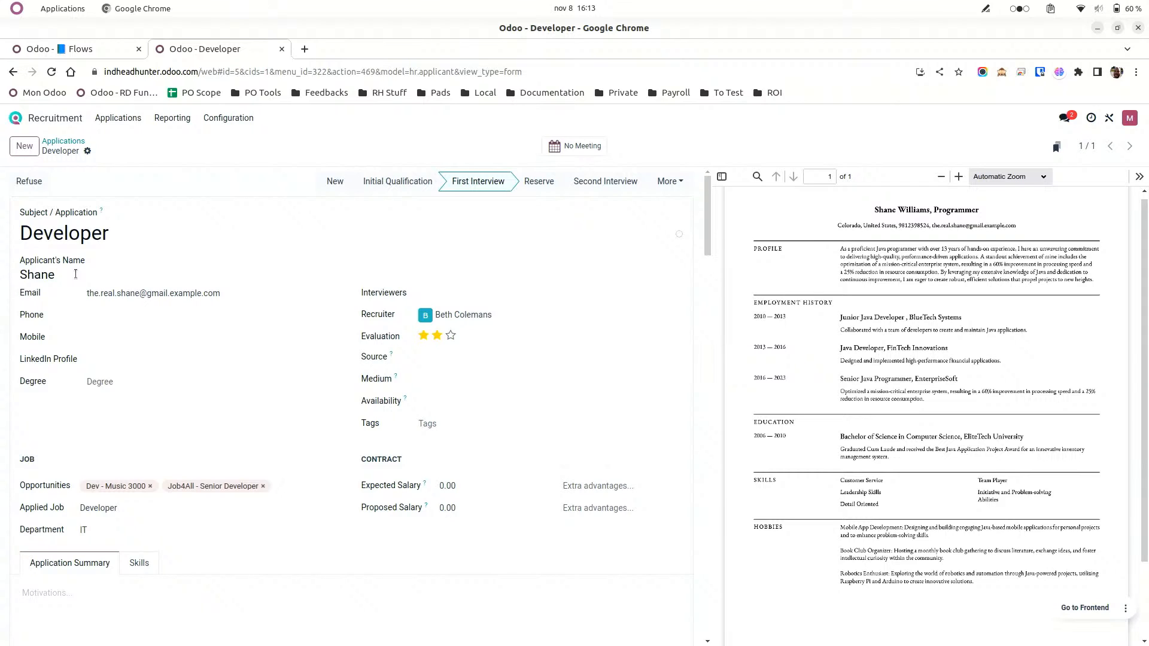
Return to the applications list and replace the skills filter with an Opportunities search for "music".
click(62, 142)
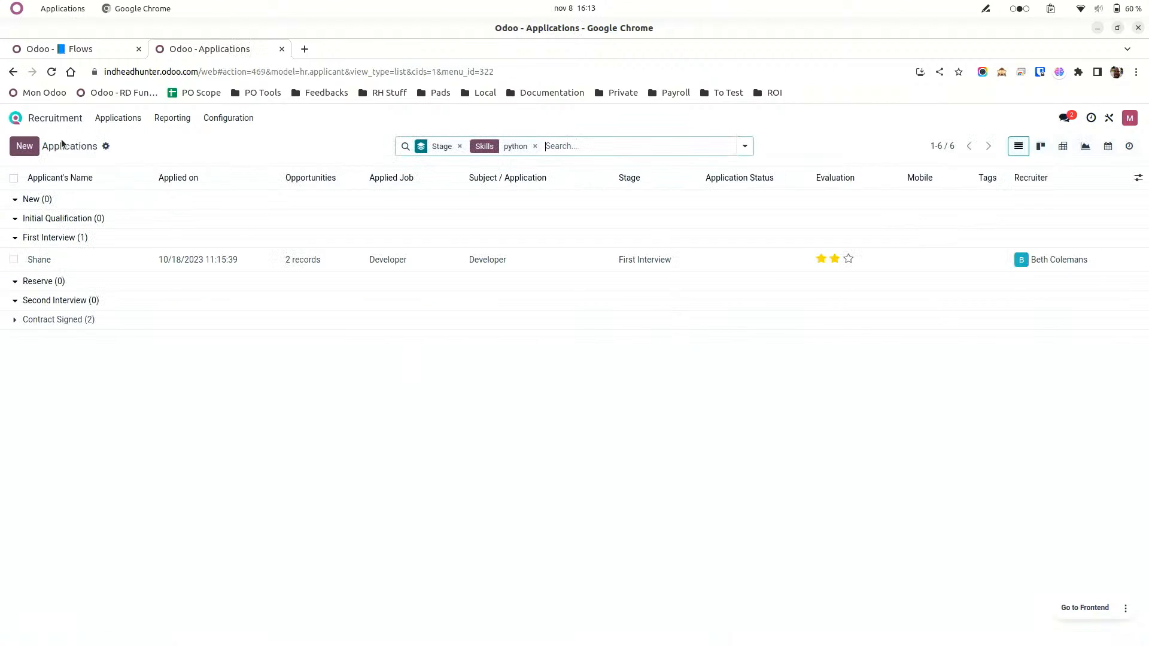
click(536, 146)
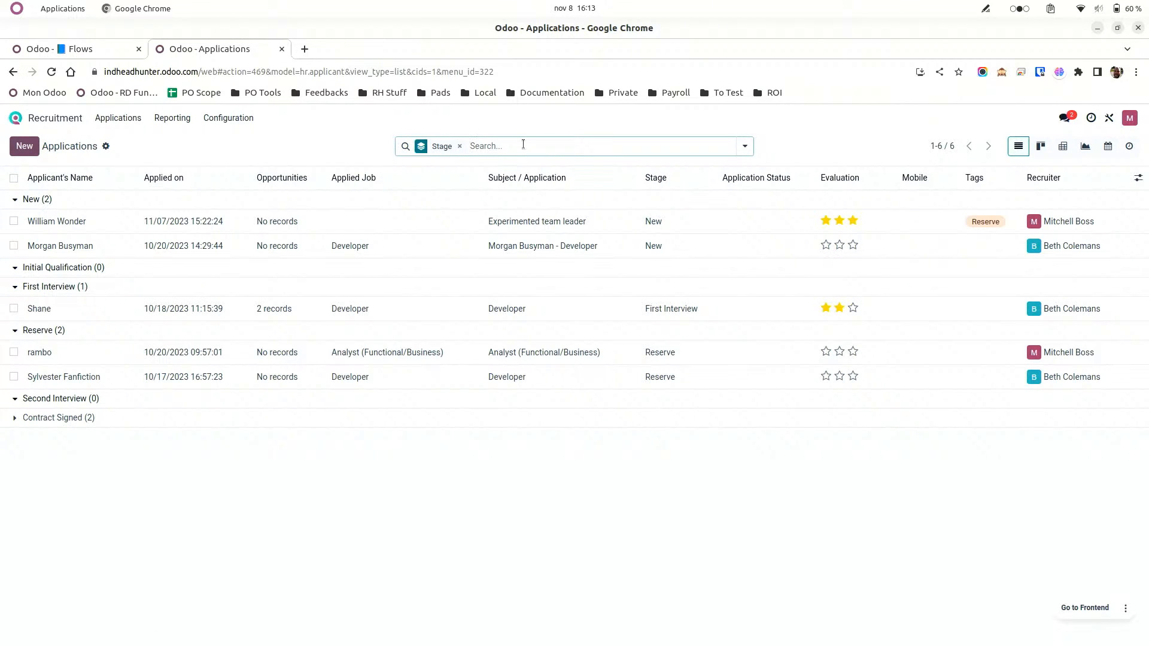
text(music)
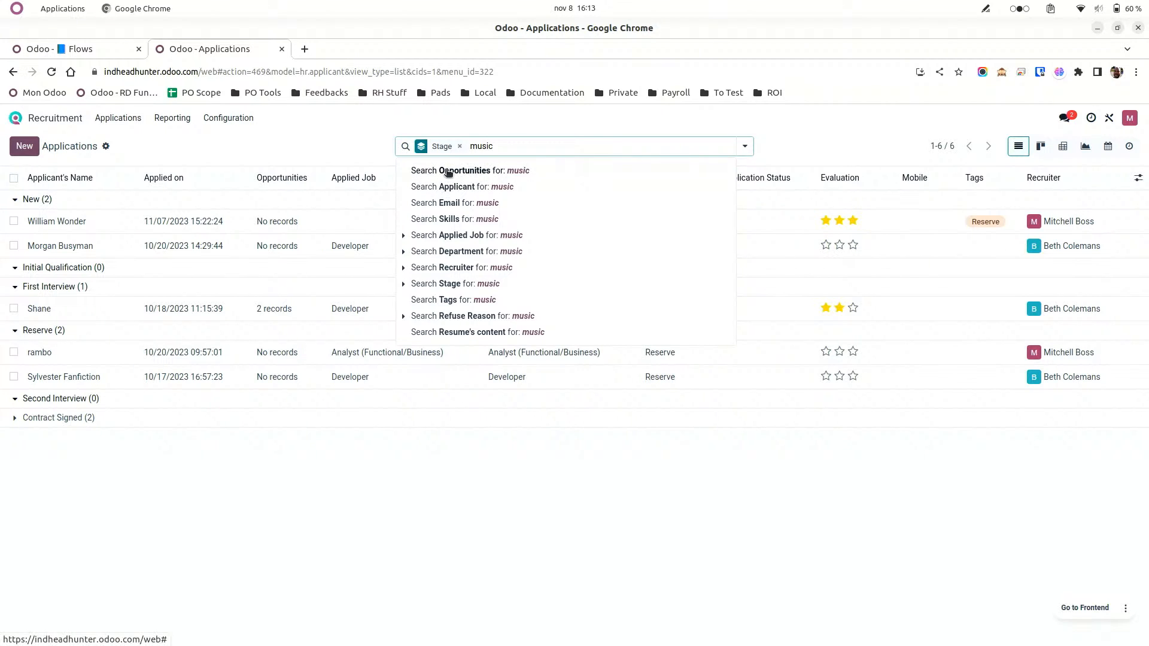
click(449, 171)
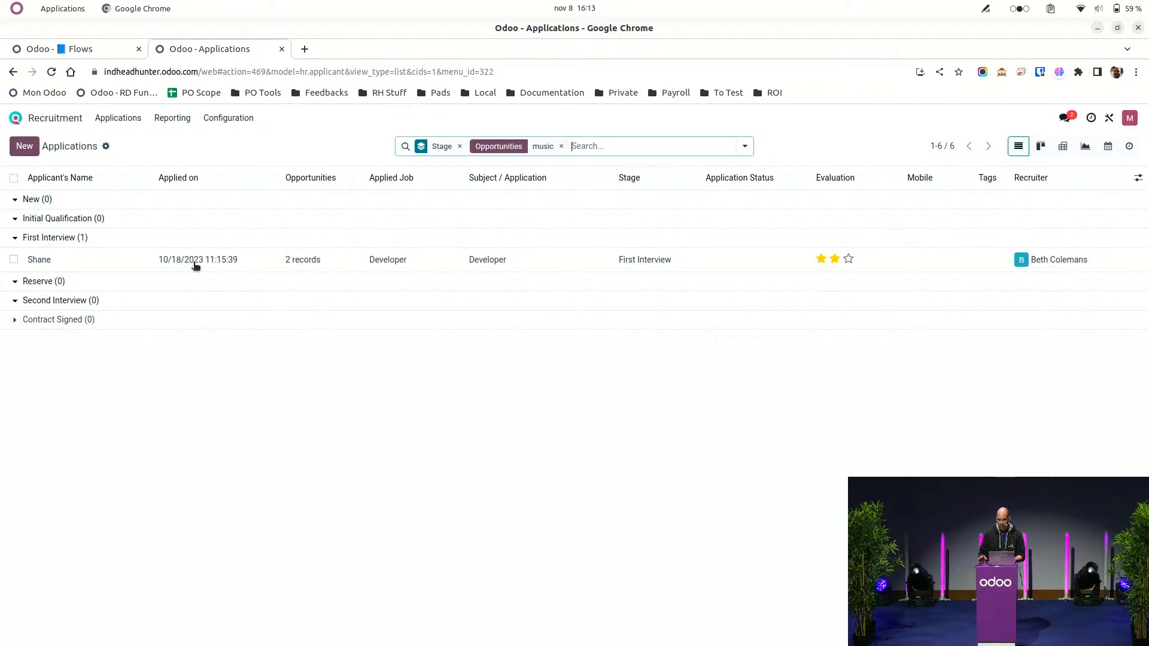
Switch to the CRM app, open the opportunity Dev - Music 3000 and list its linked applicants.
click(14, 118)
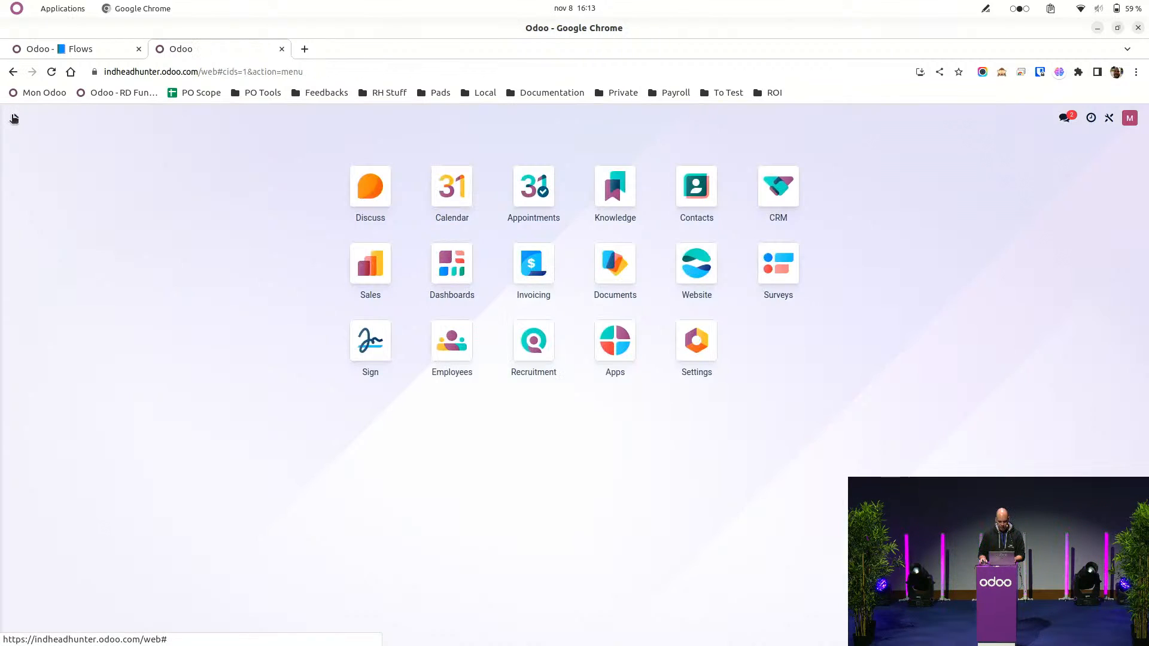
click(778, 186)
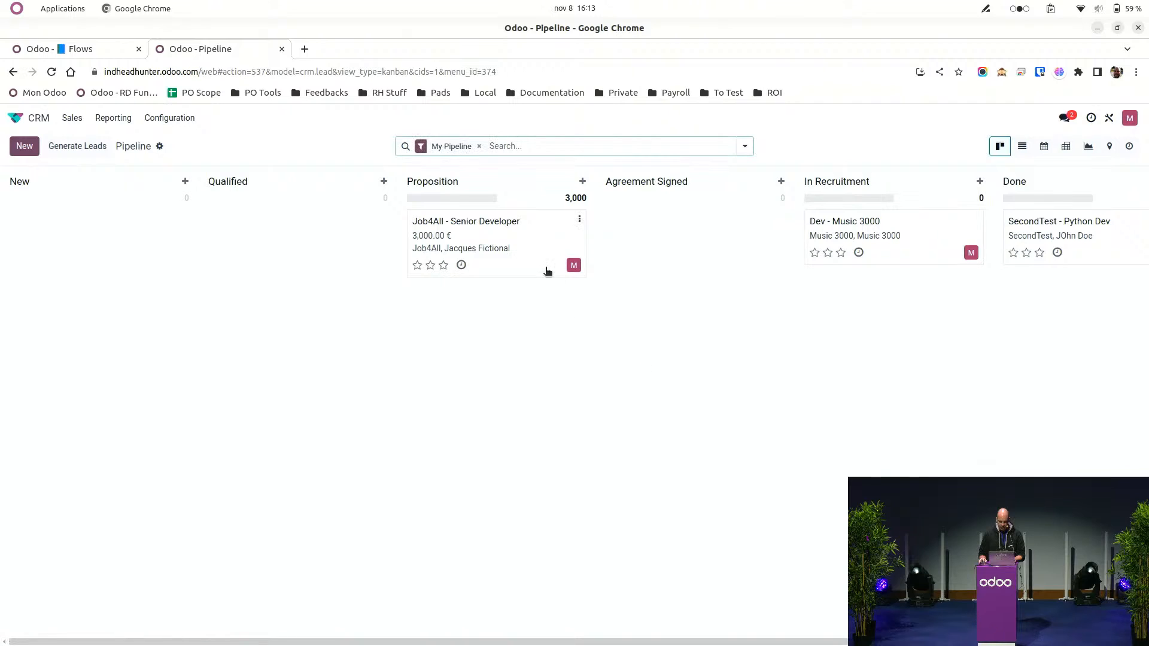
click(860, 242)
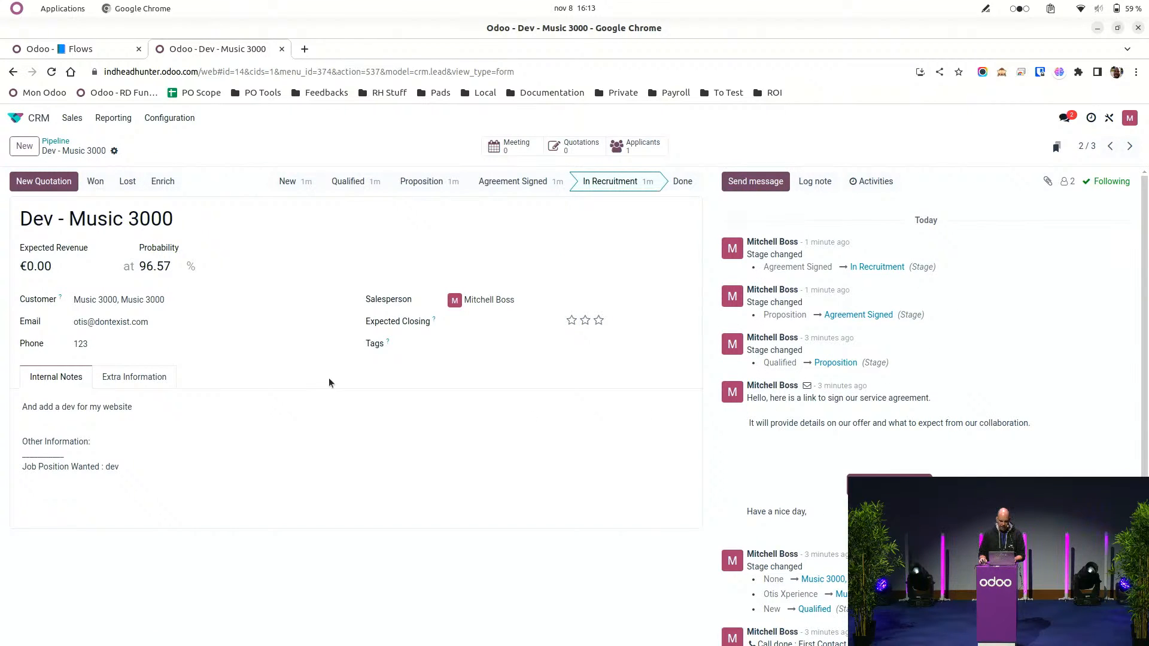
click(651, 149)
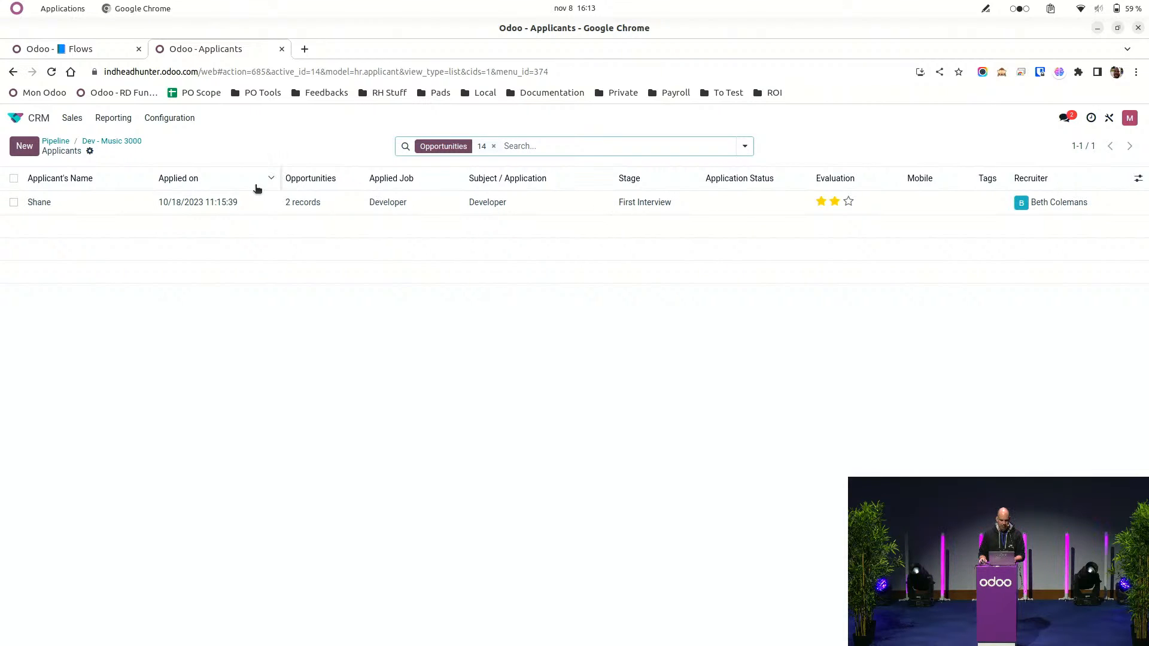
In the Recruitment app, move the First Interview Developer application to Contract Signed, remove its Job4All - Senior Developer opportunity and save.
click(17, 117)
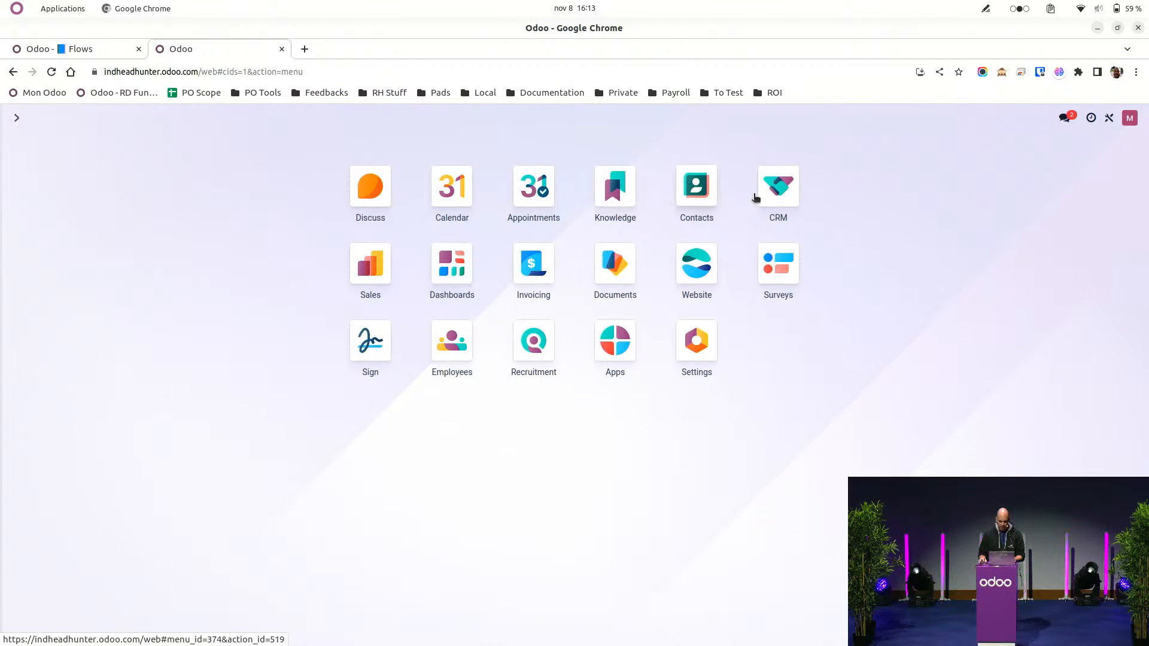
click(530, 340)
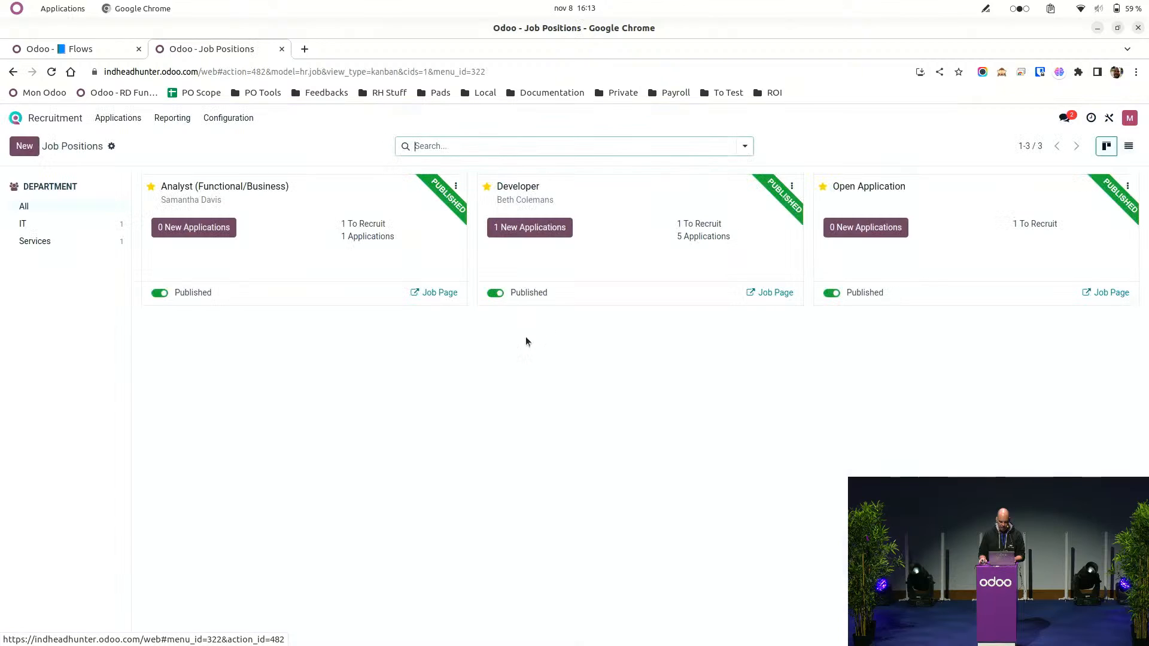
click(228, 118)
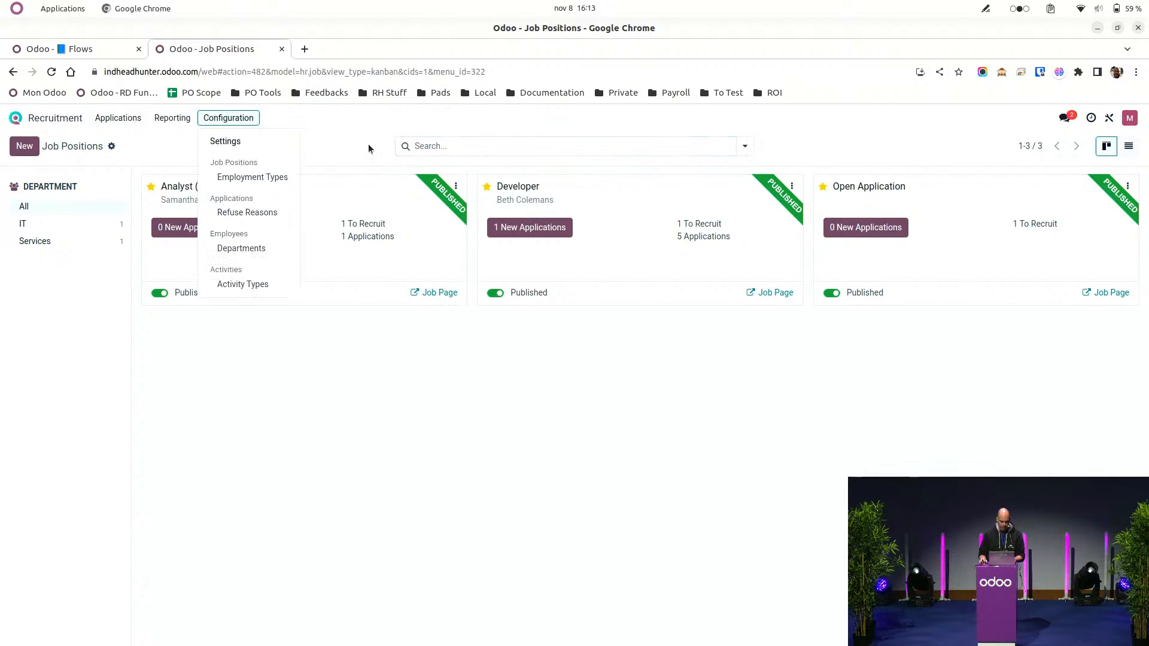
mouse_move(118, 118)
click(117, 156)
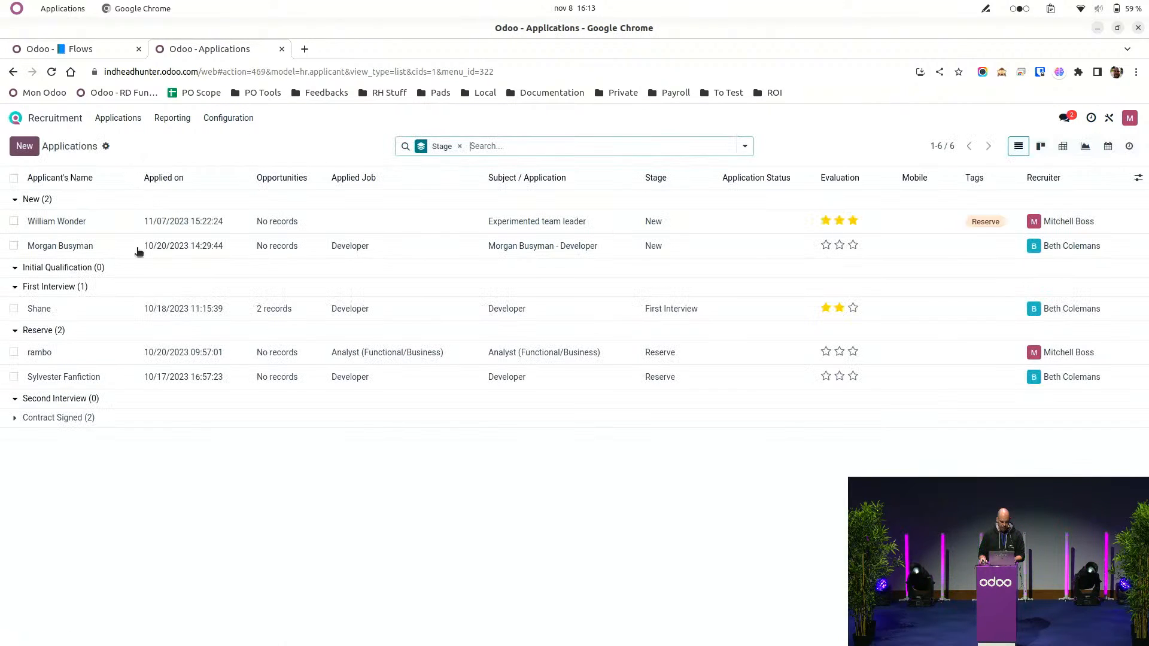
click(122, 307)
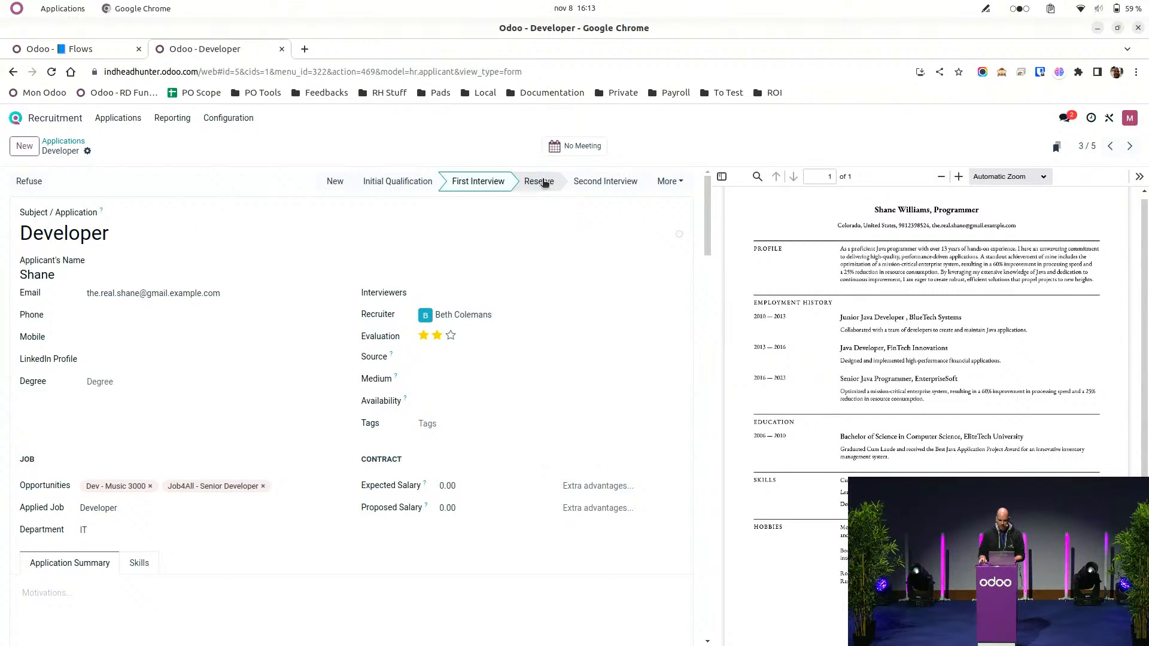
click(666, 182)
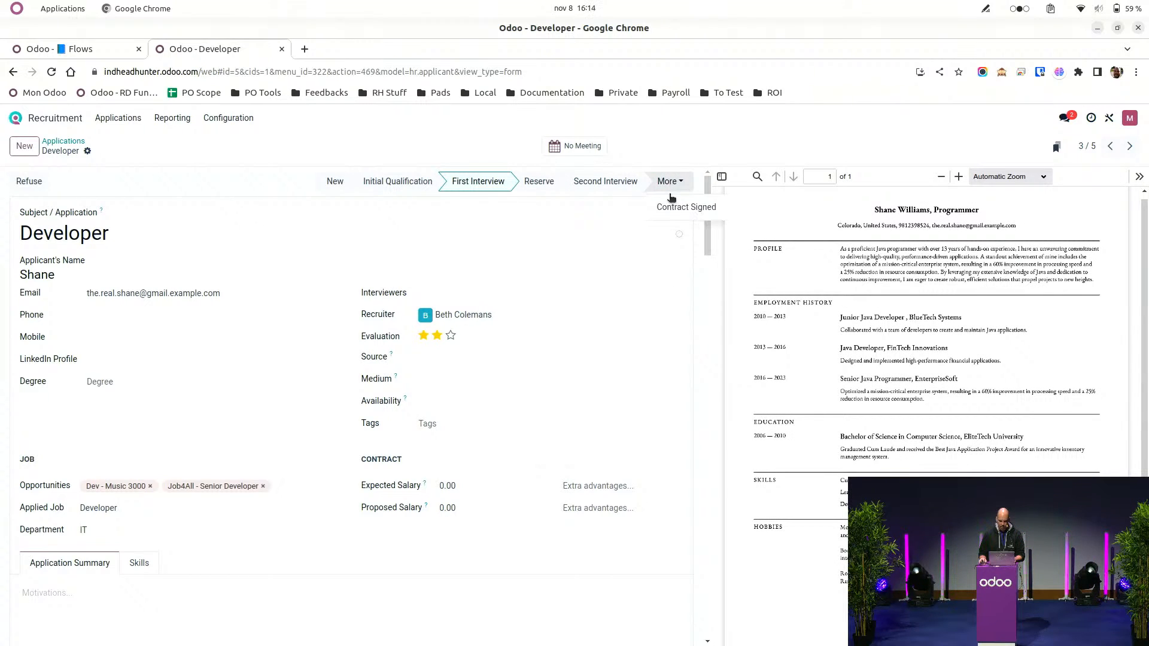
click(669, 205)
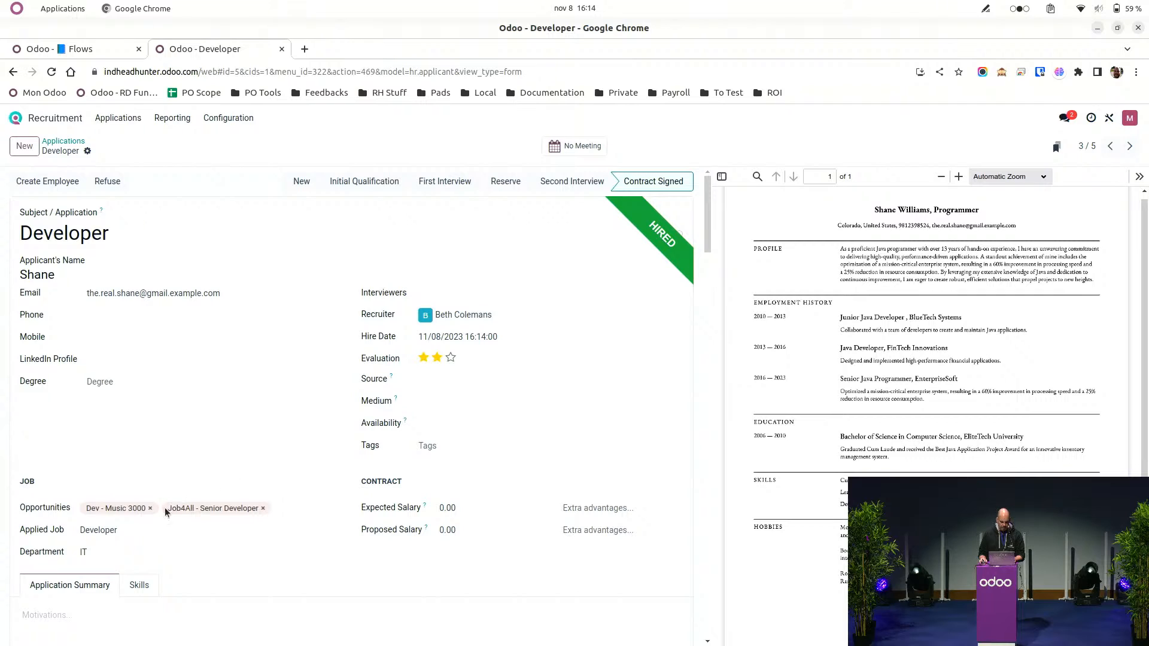
click(262, 509)
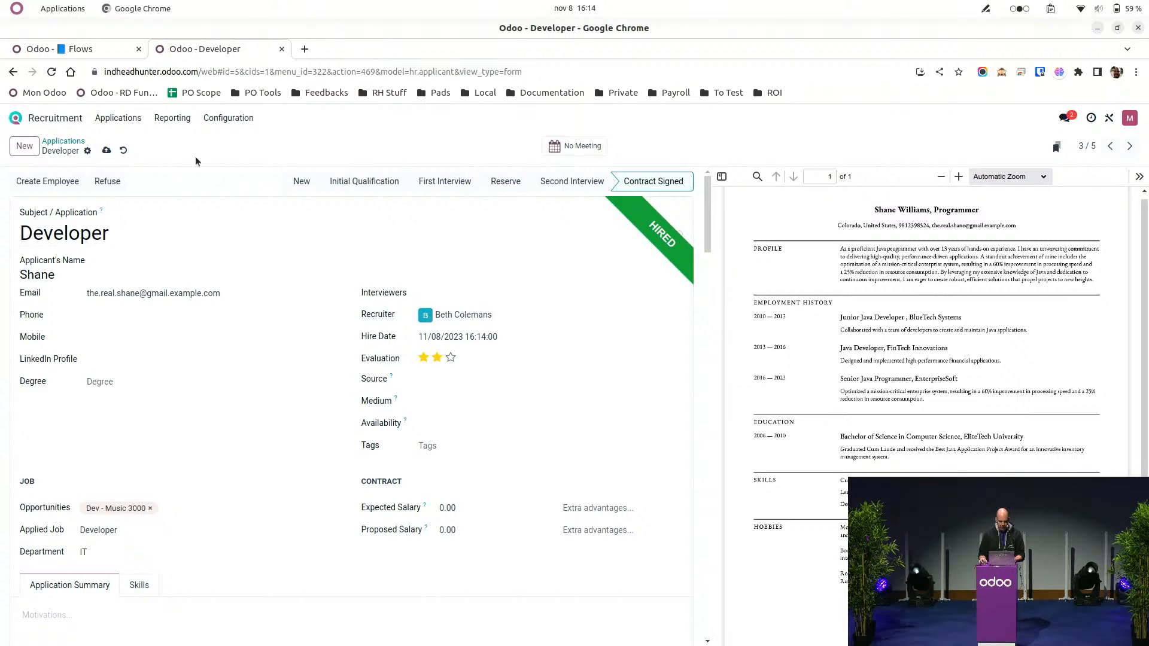
click(106, 150)
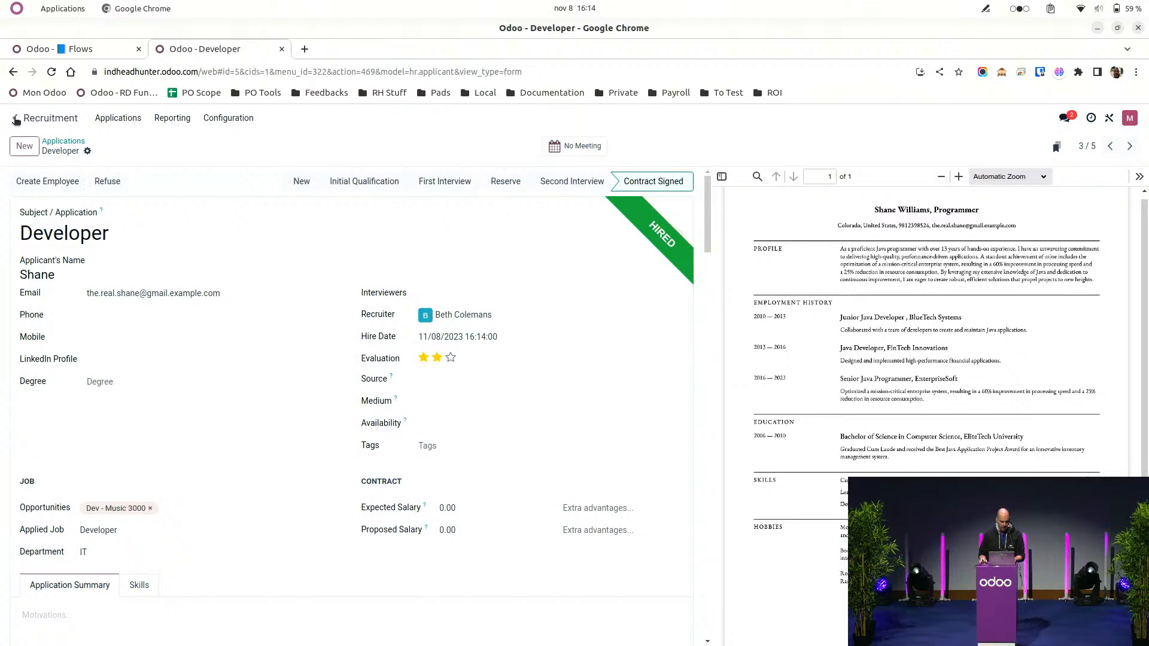
Return to the CRM pipeline and check the application status of the applicant linked to Dev - Music 3000.
click(16, 118)
click(784, 214)
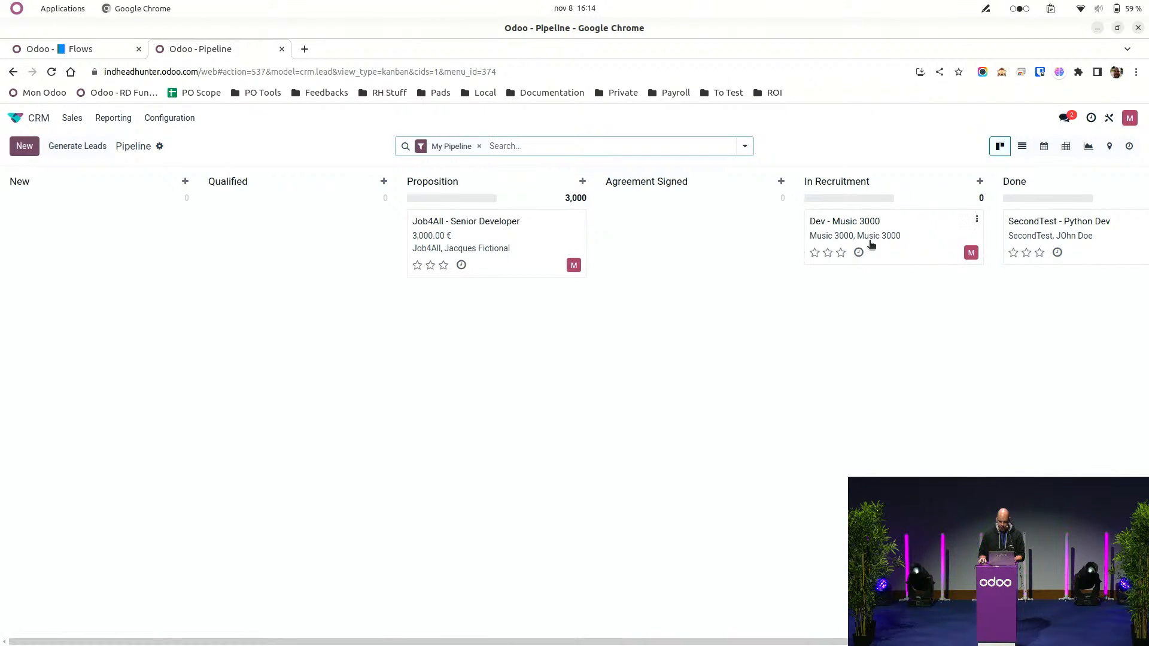
click(893, 320)
click(647, 149)
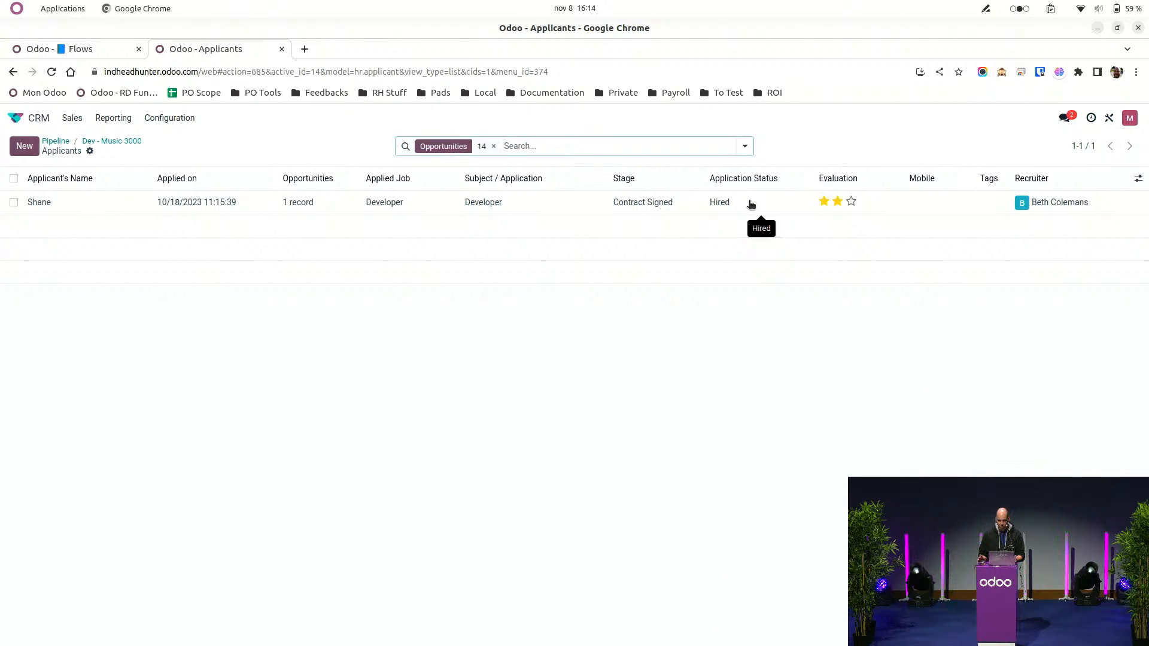
Create and confirm a quotation from Dev - Music 3000 with the product Hired Candidate Plan at a unit price of 20000.
click(107, 142)
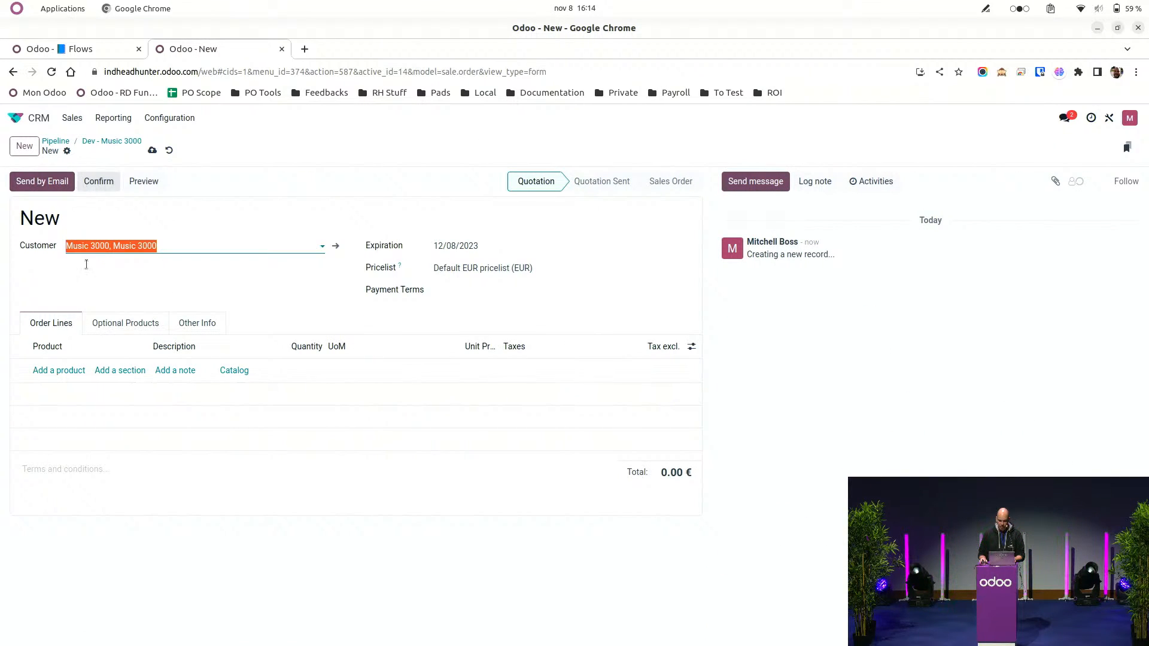
click(77, 370)
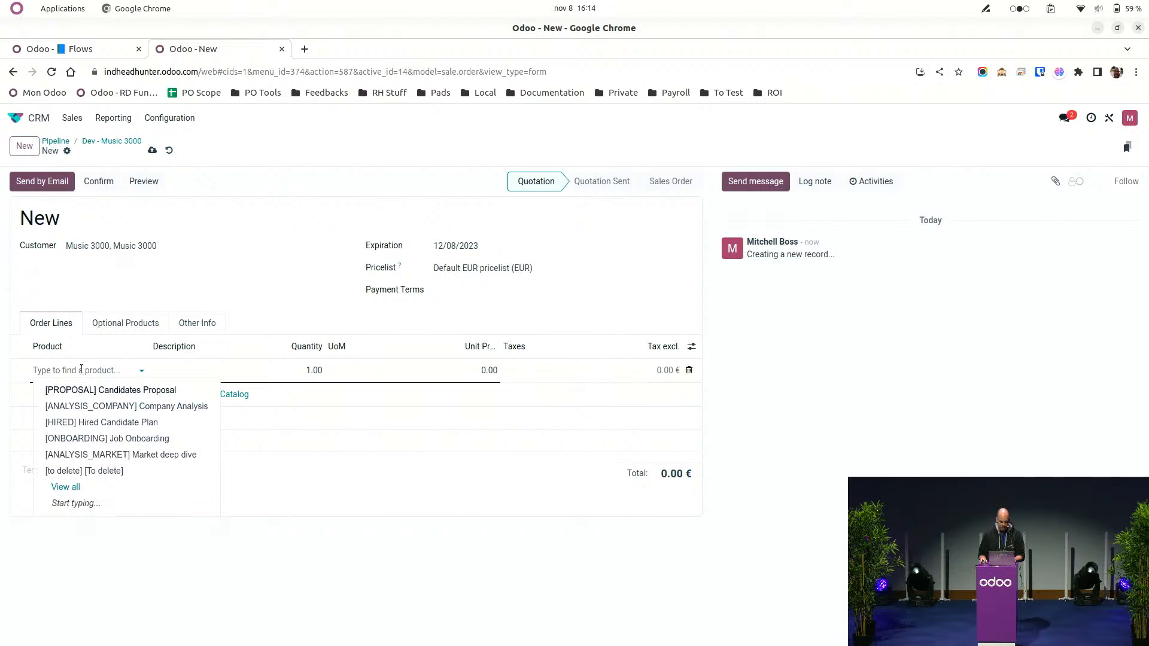
click(132, 424)
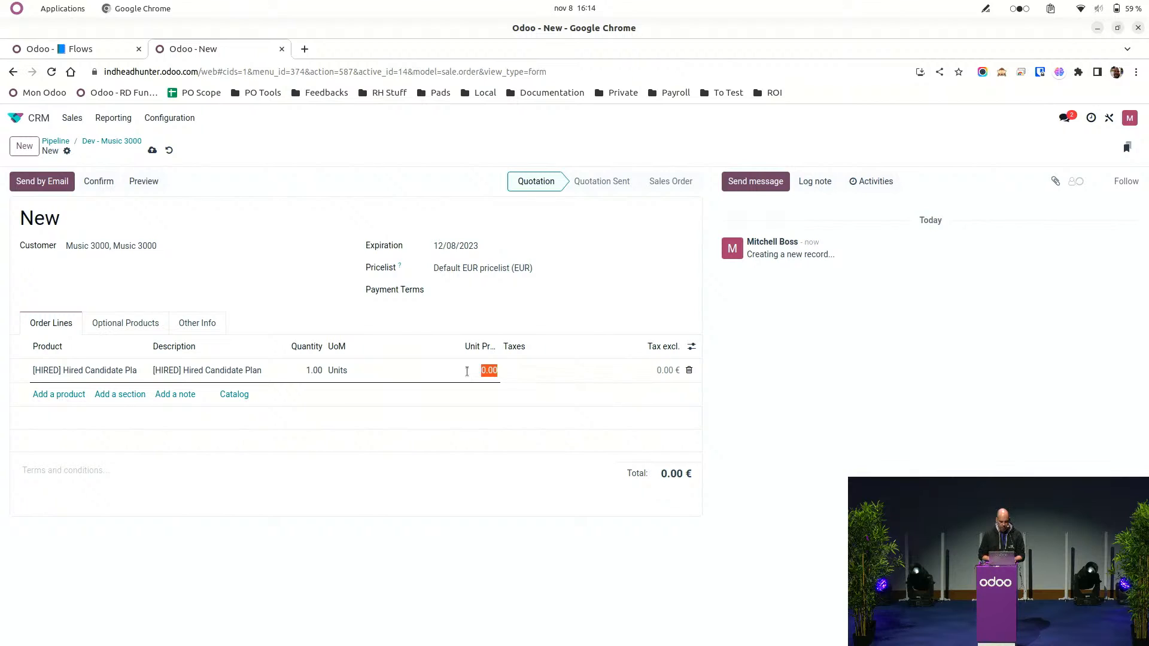
text(20)
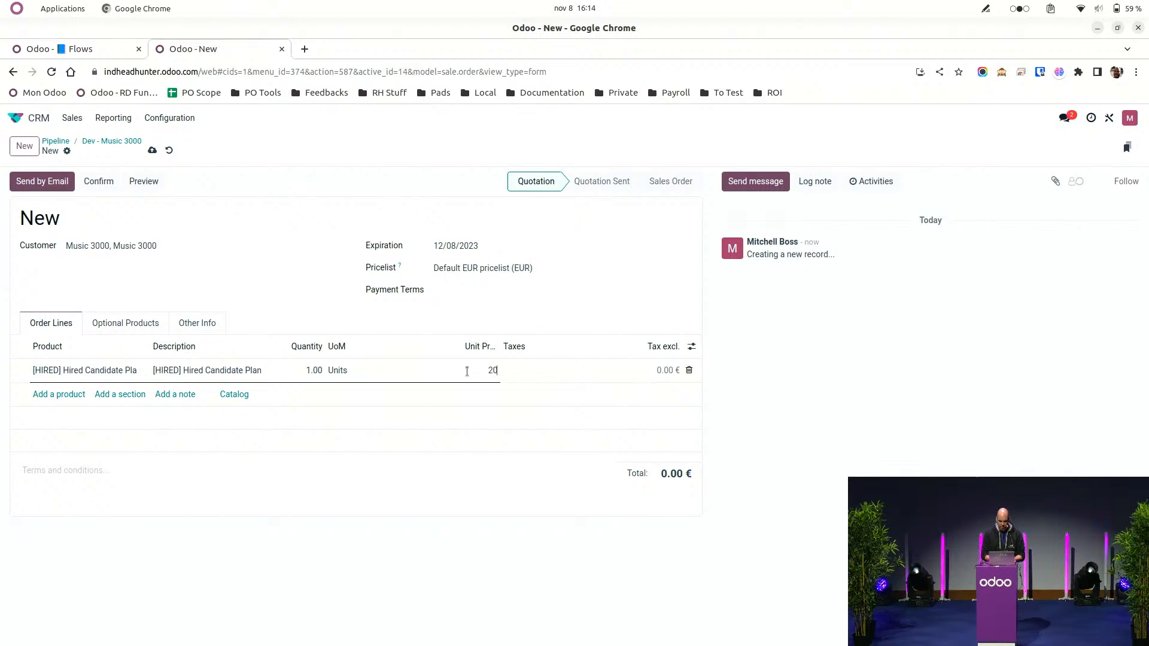
text(000)
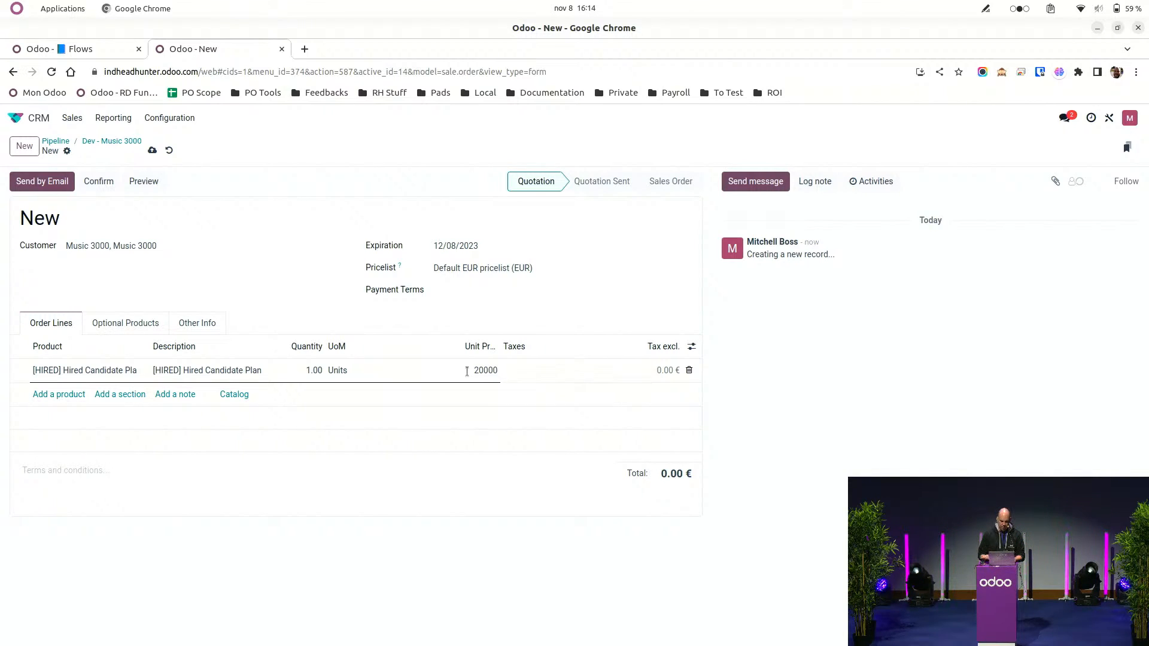
click(466, 521)
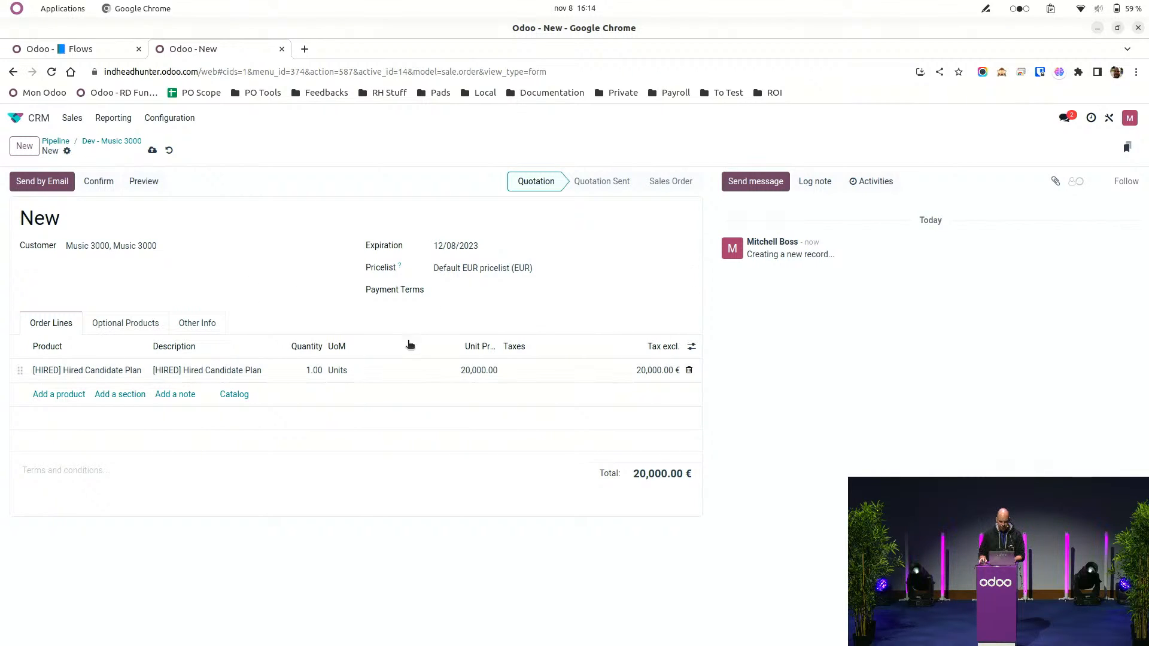
click(90, 183)
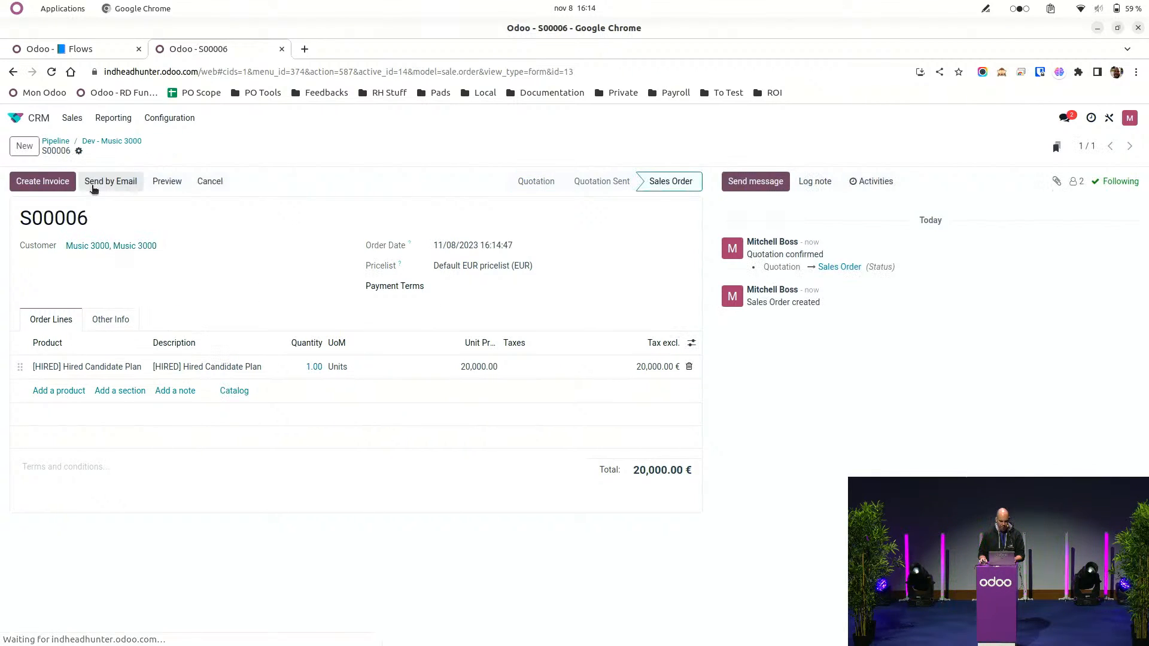
Create a regular invoice from the sales order and confirm it.
click(51, 185)
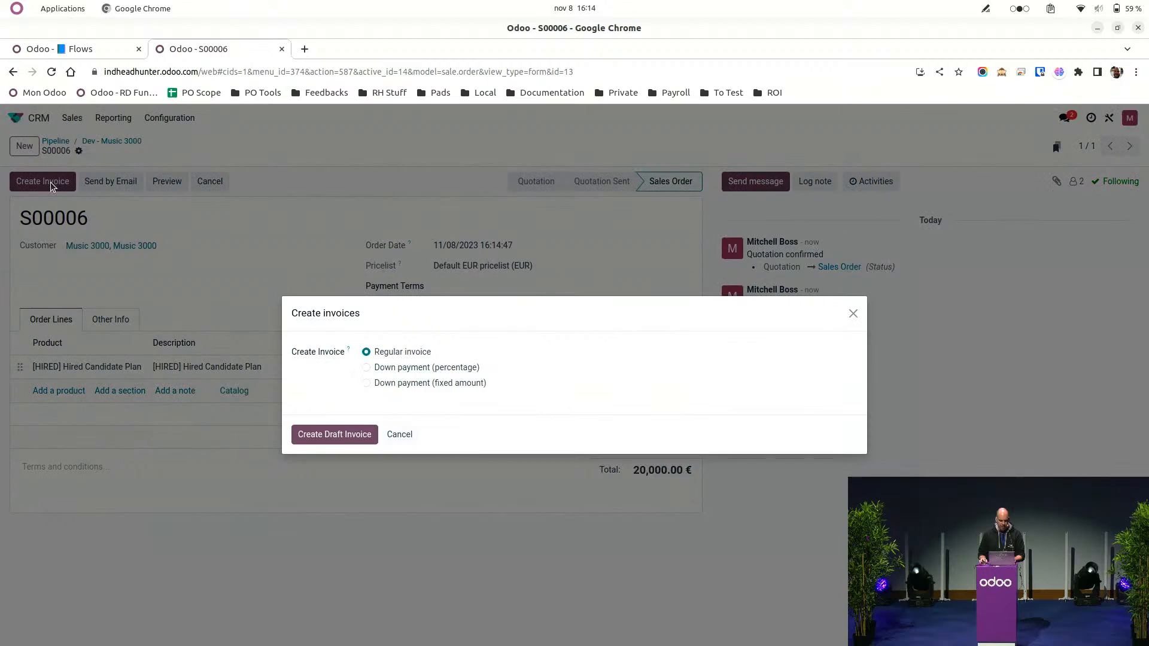
click(362, 436)
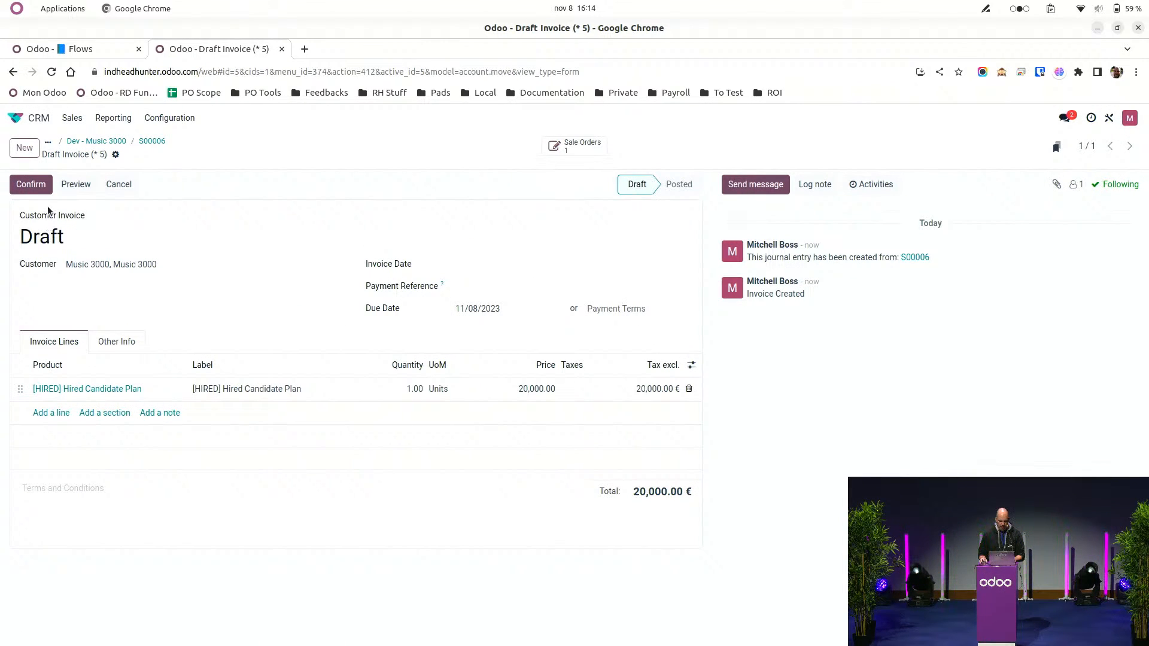
click(32, 186)
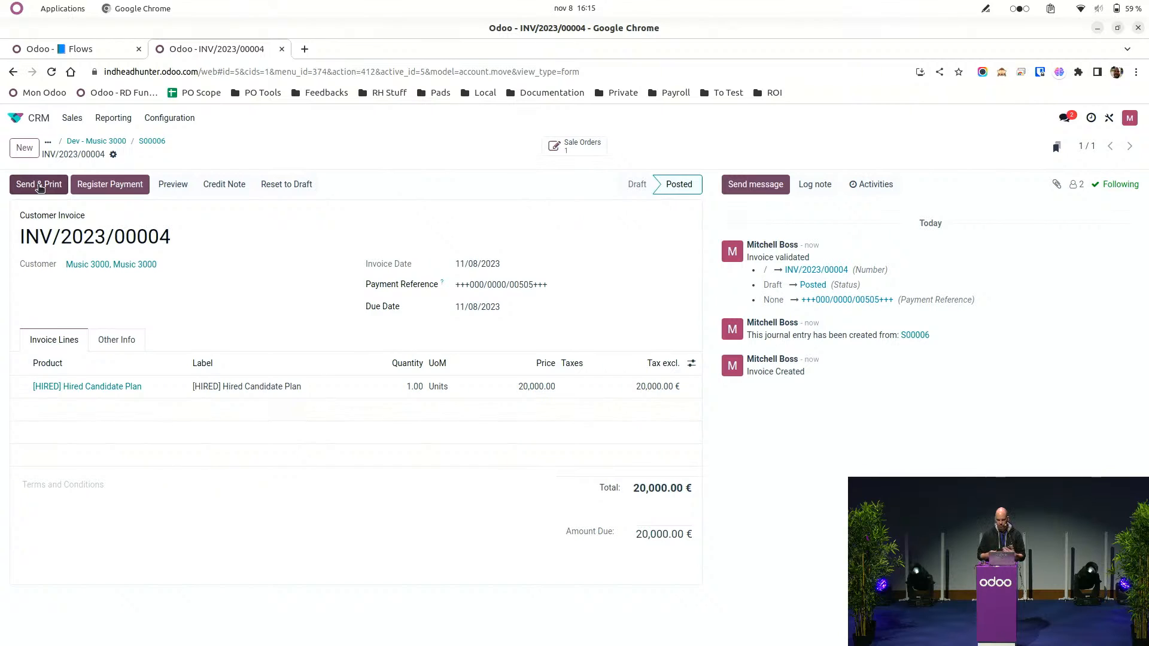
Switch to the Website app and look through the job offers on the Jobs page.
click(14, 116)
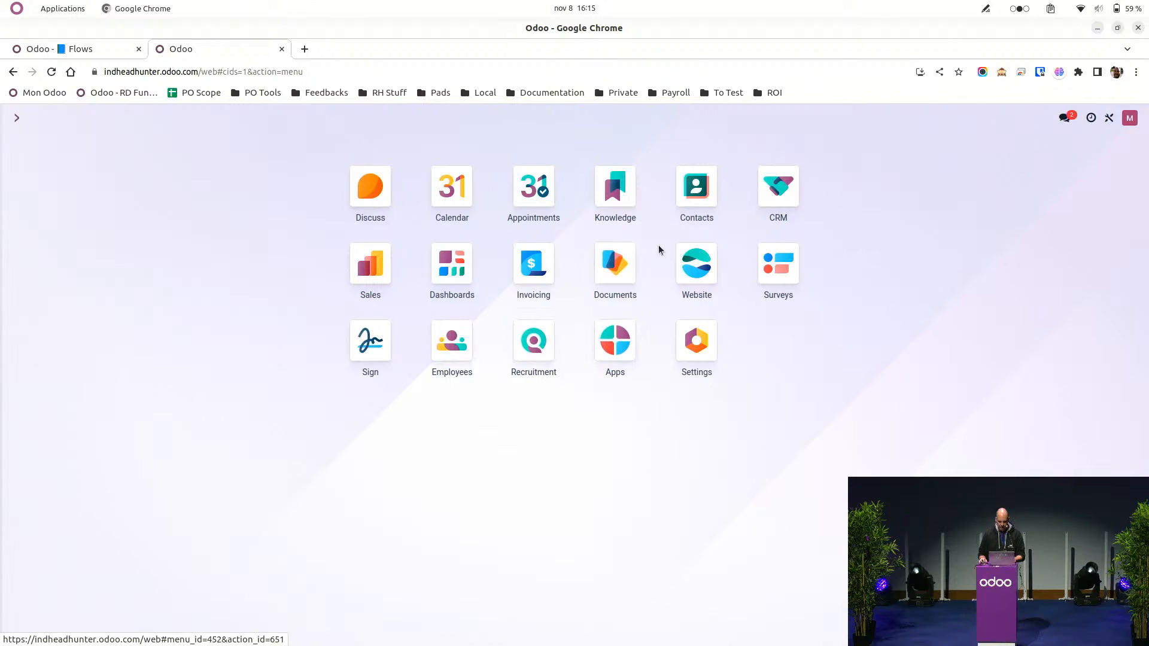
click(684, 257)
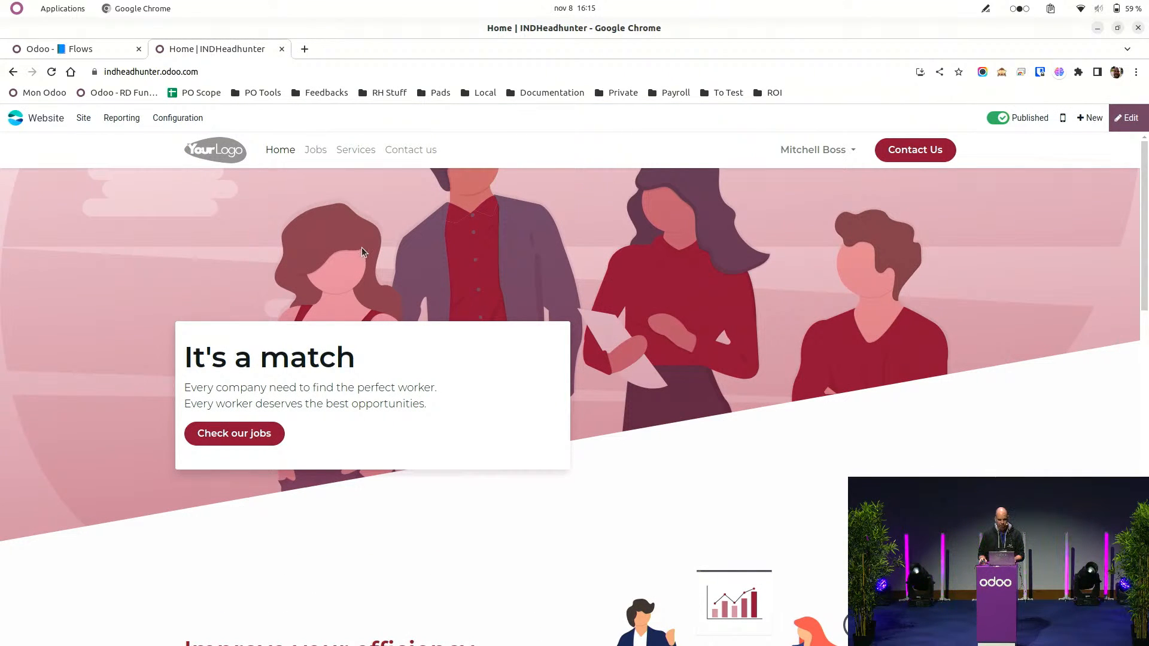
click(314, 149)
scroll(433, 349, down, 2)
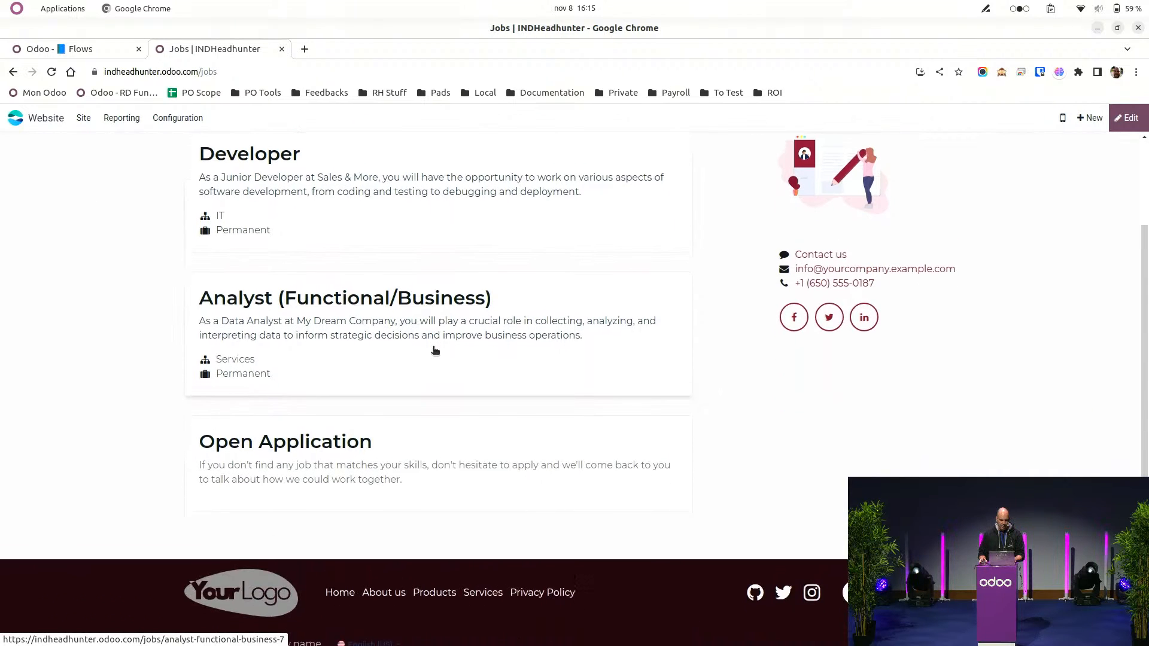
scroll(435, 350, up, 1)
scroll(435, 350, up, 1)
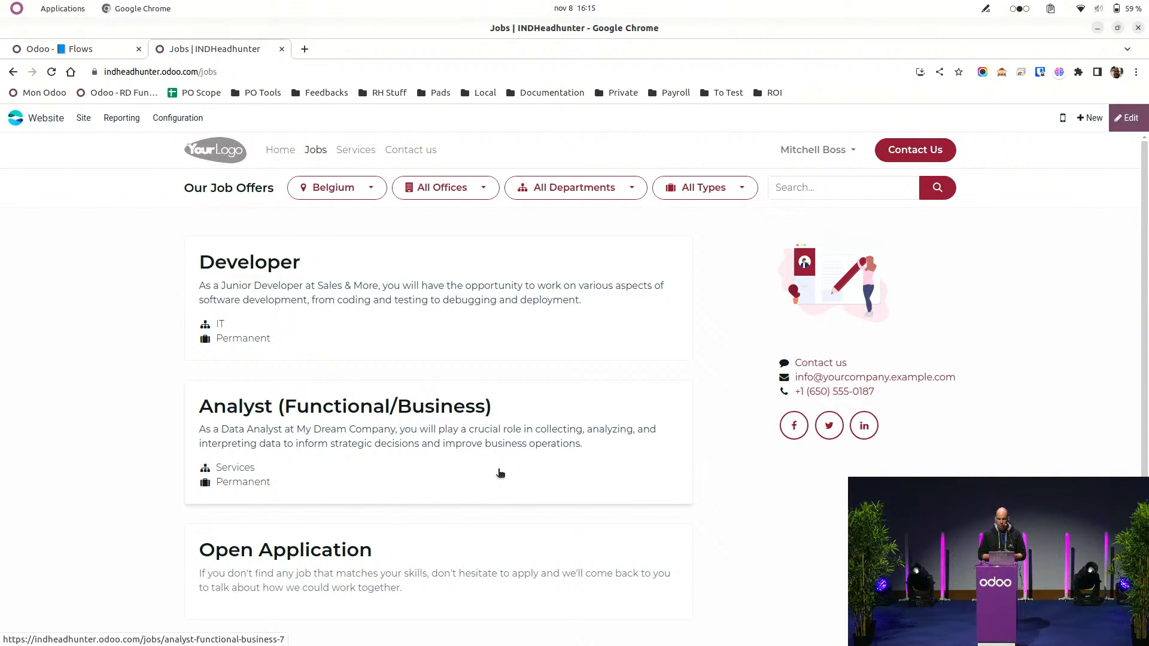
Open the Developer job offer, review its description and open the job application form.
click(484, 328)
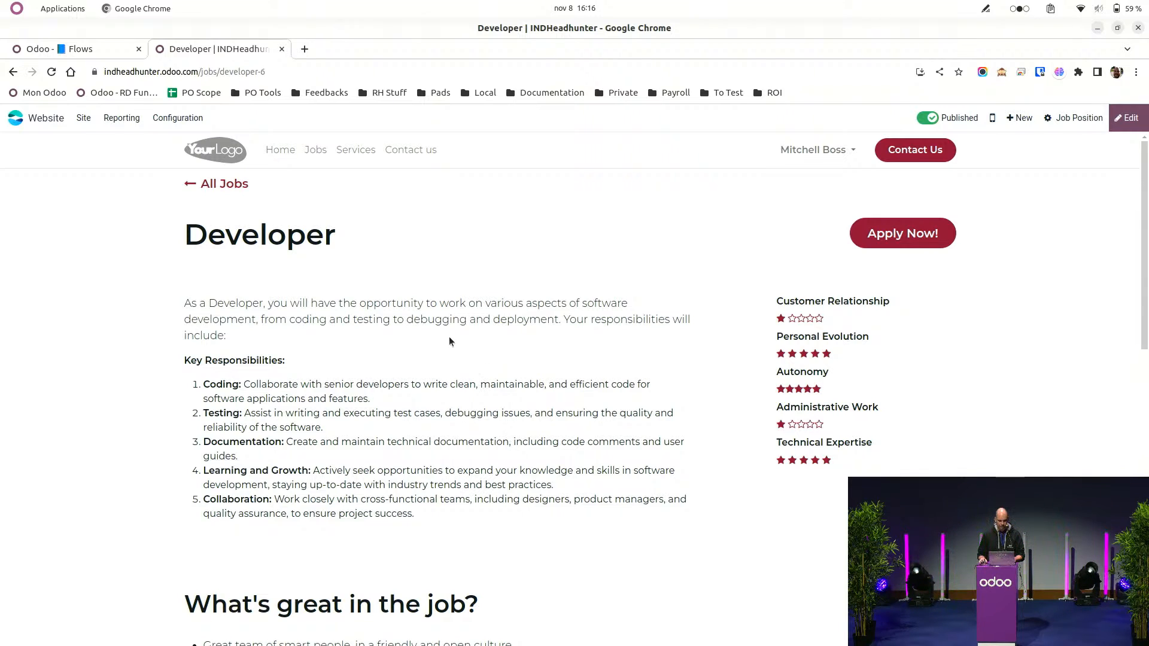
scroll(449, 337, down, 5)
scroll(467, 381, down, 6)
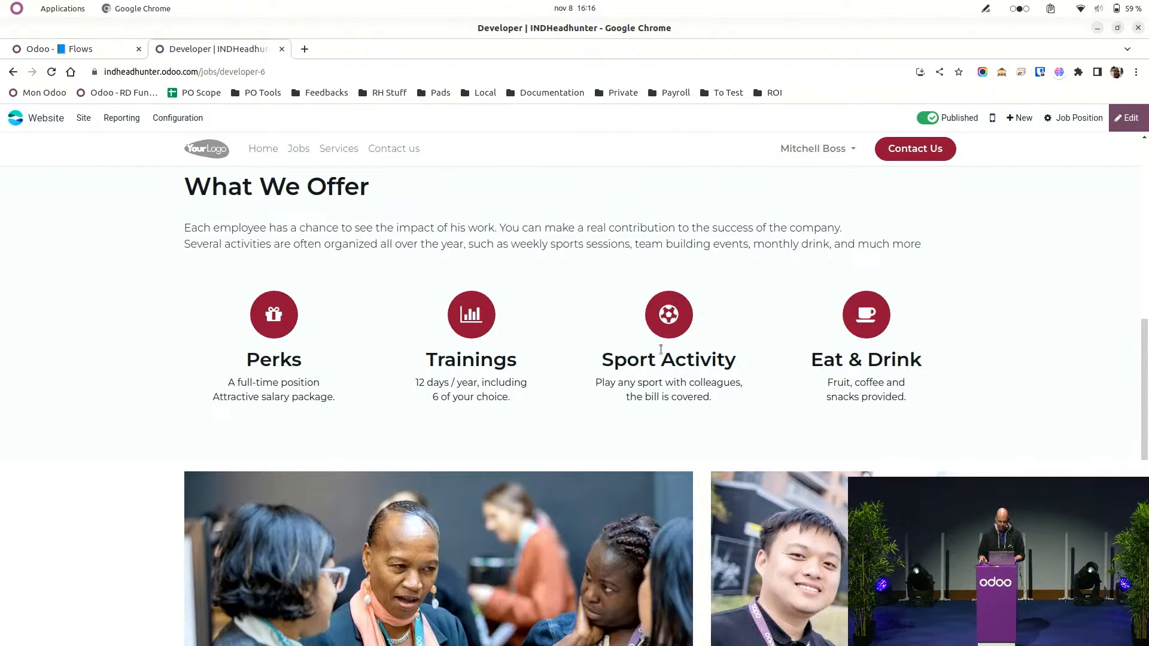
scroll(691, 296, down, 10)
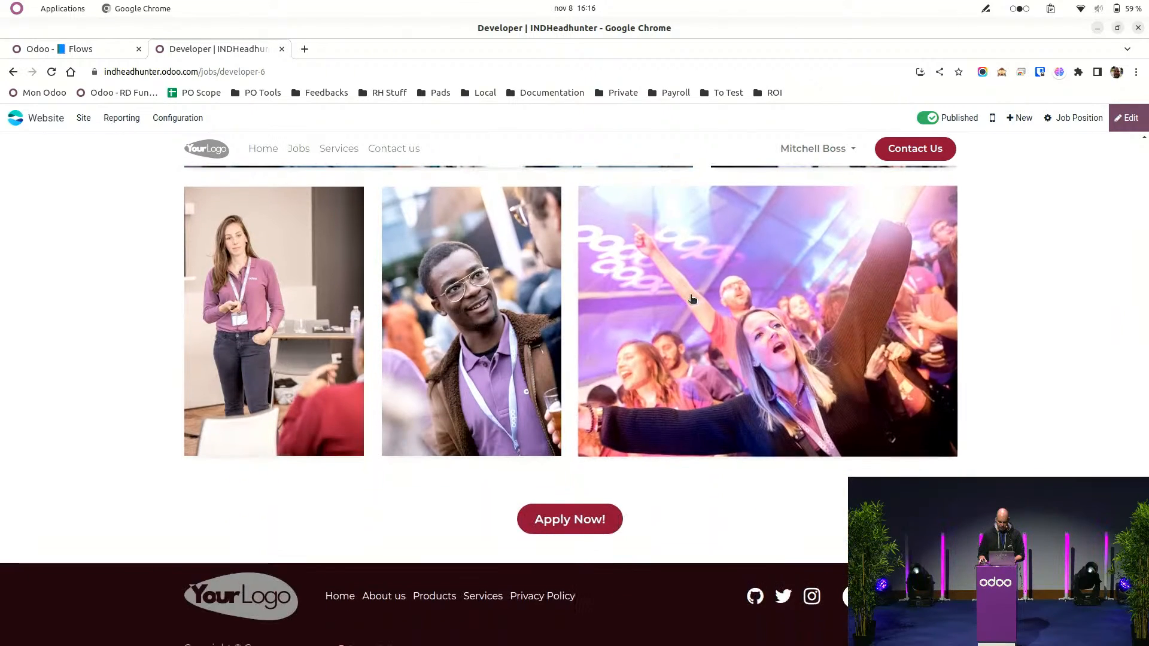
scroll(613, 595, up, 3)
scroll(613, 595, down, 3)
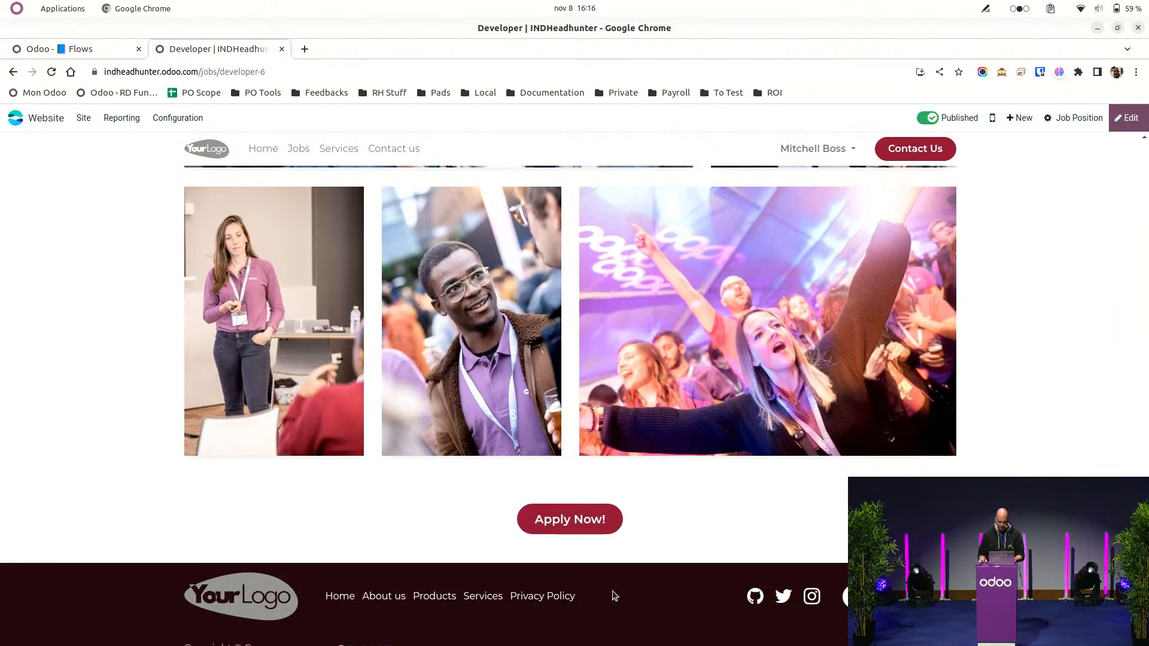
click(584, 520)
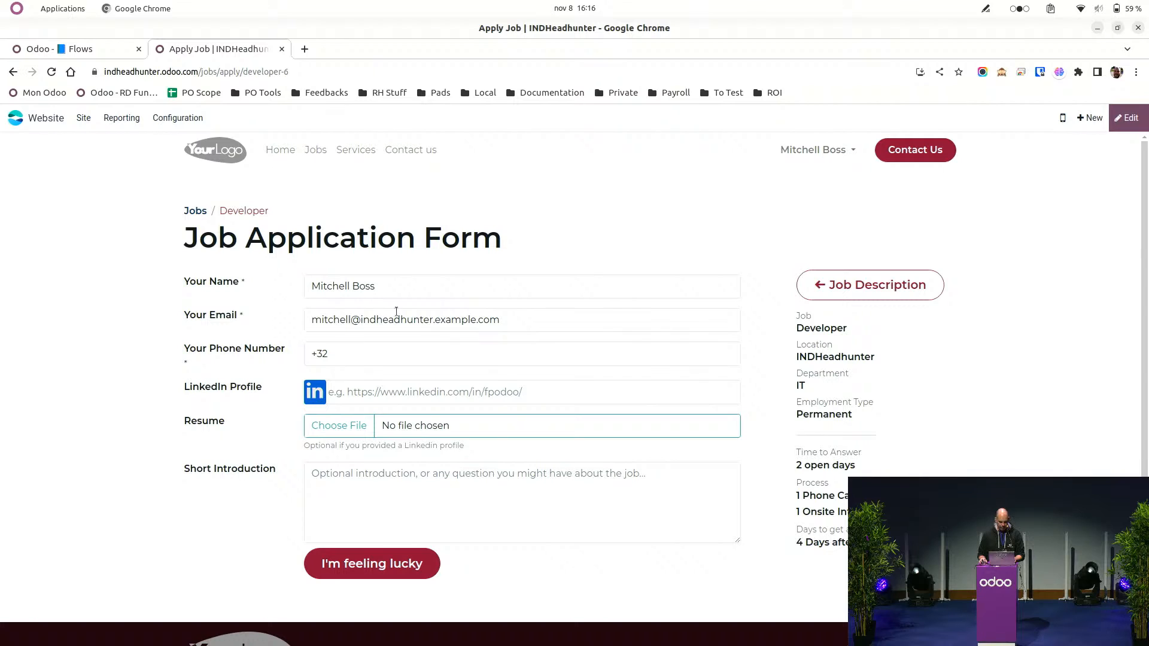
Fill in the candidate's full name, e-mail address and phone number in the job application form.
click(222, 289)
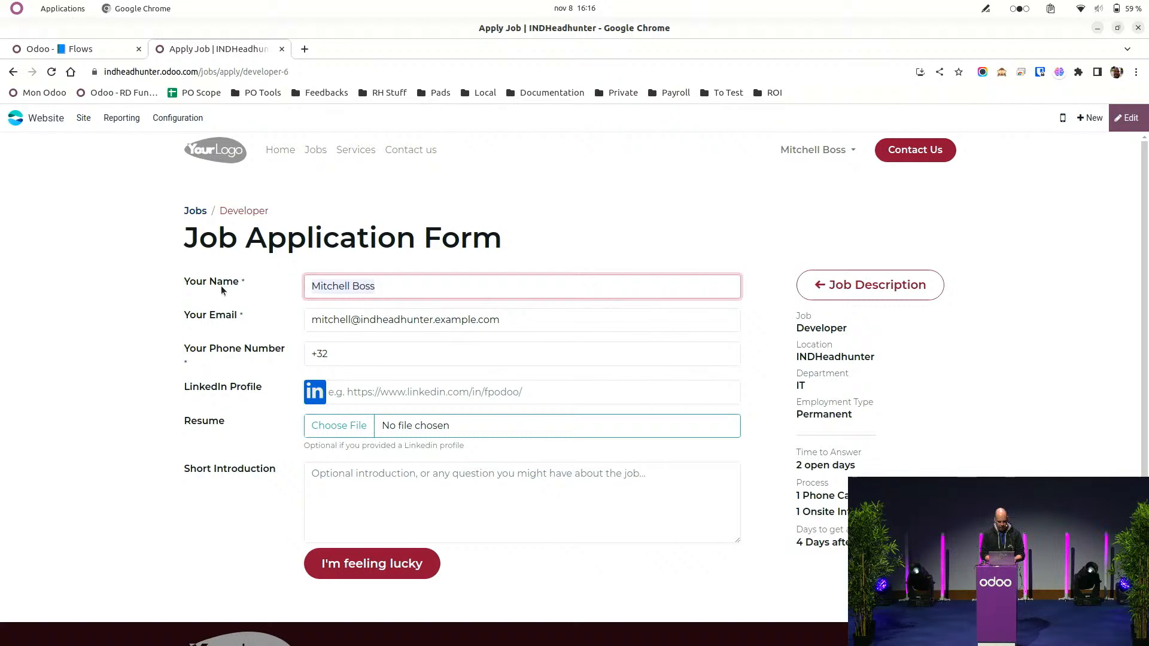
text(WOnderf)
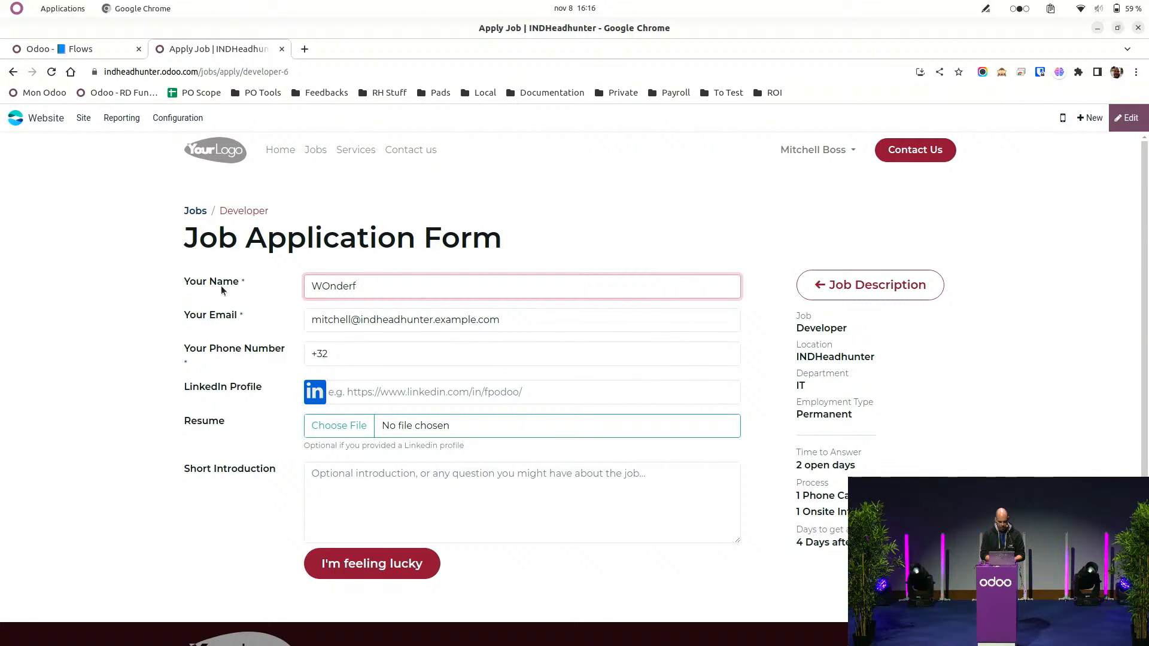
text(ul Code)
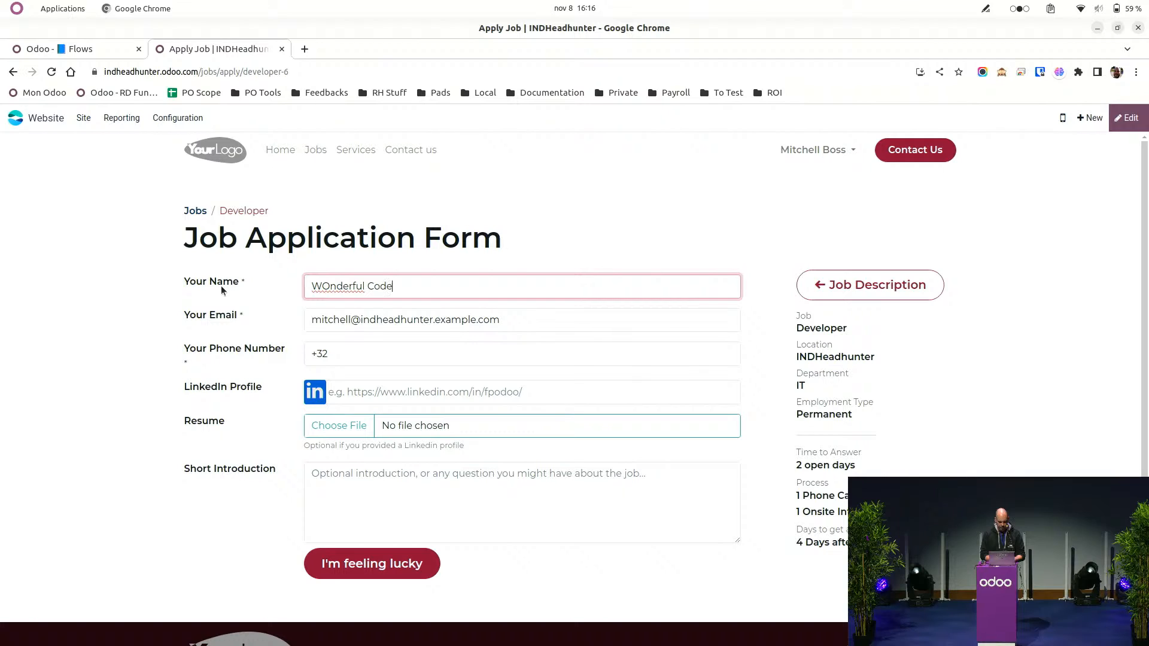
text(r)
key(Tab)
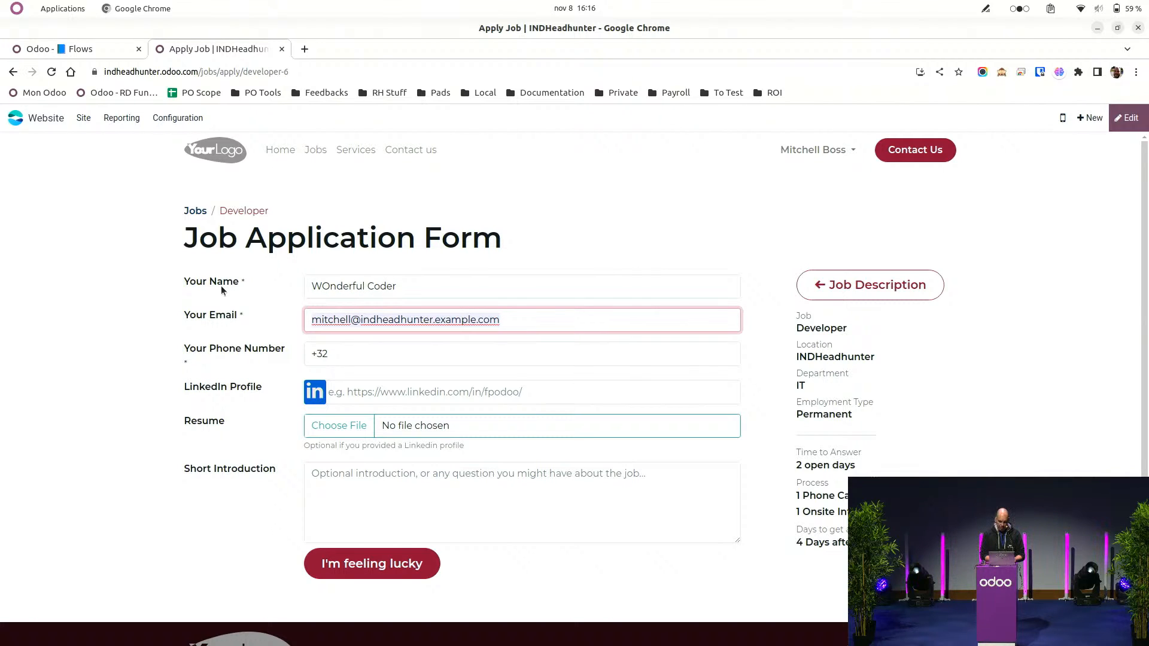
text(wonde)
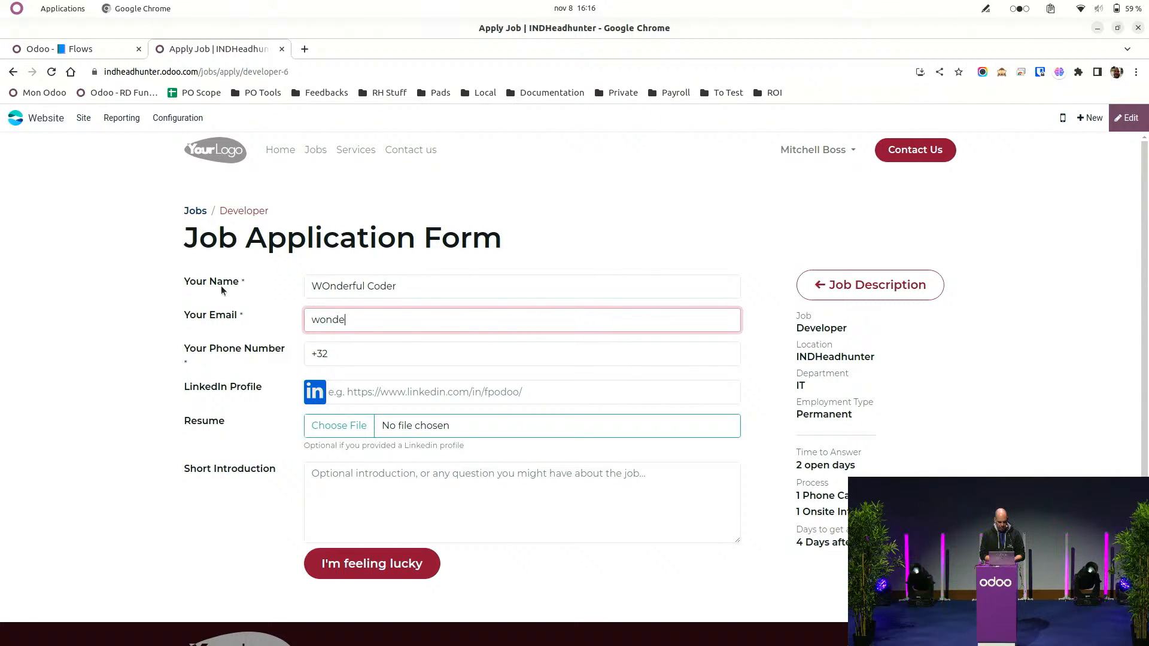
text(r@dontexi)
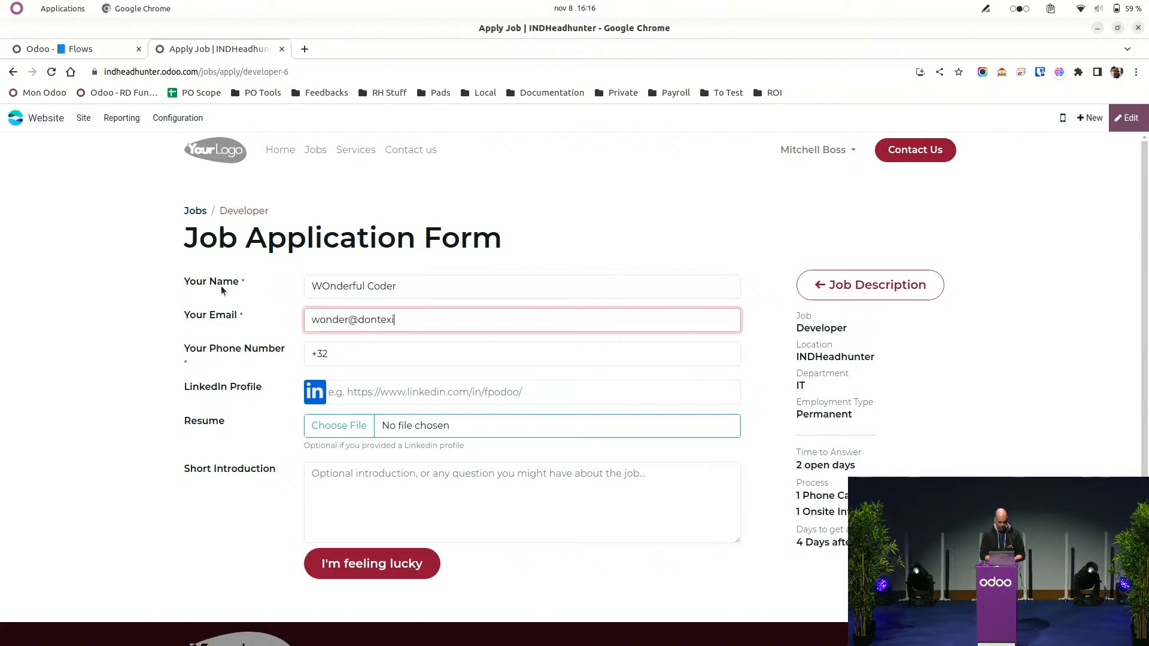
text(st.com)
key(Tab)
text(12)
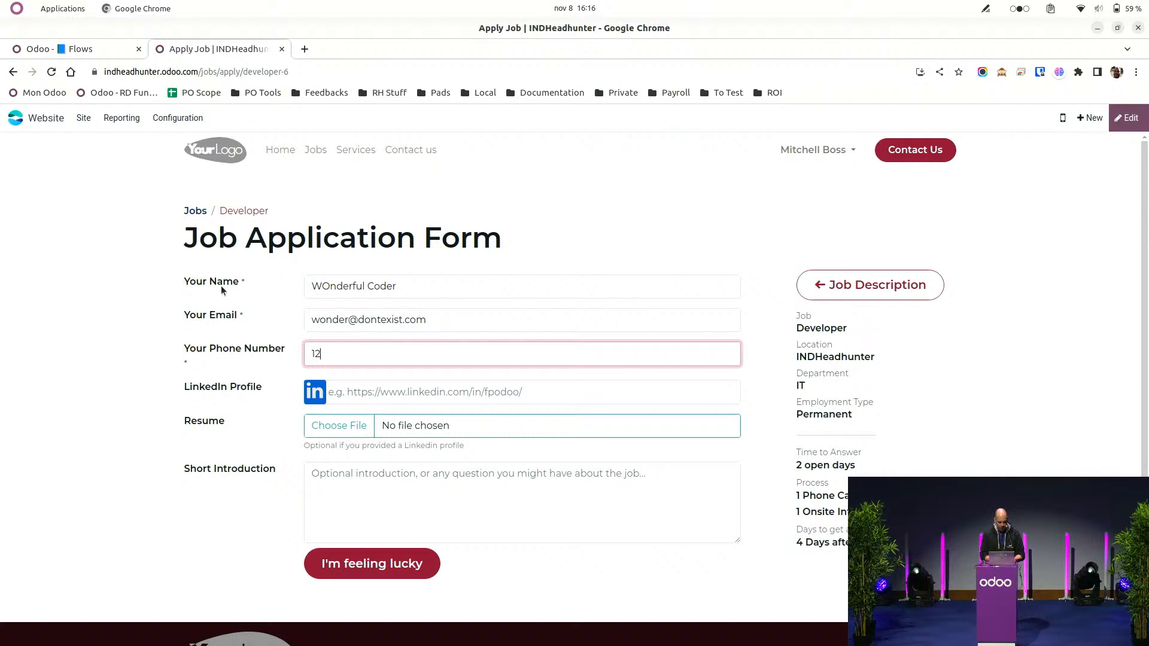
text(3)
key(Tab)
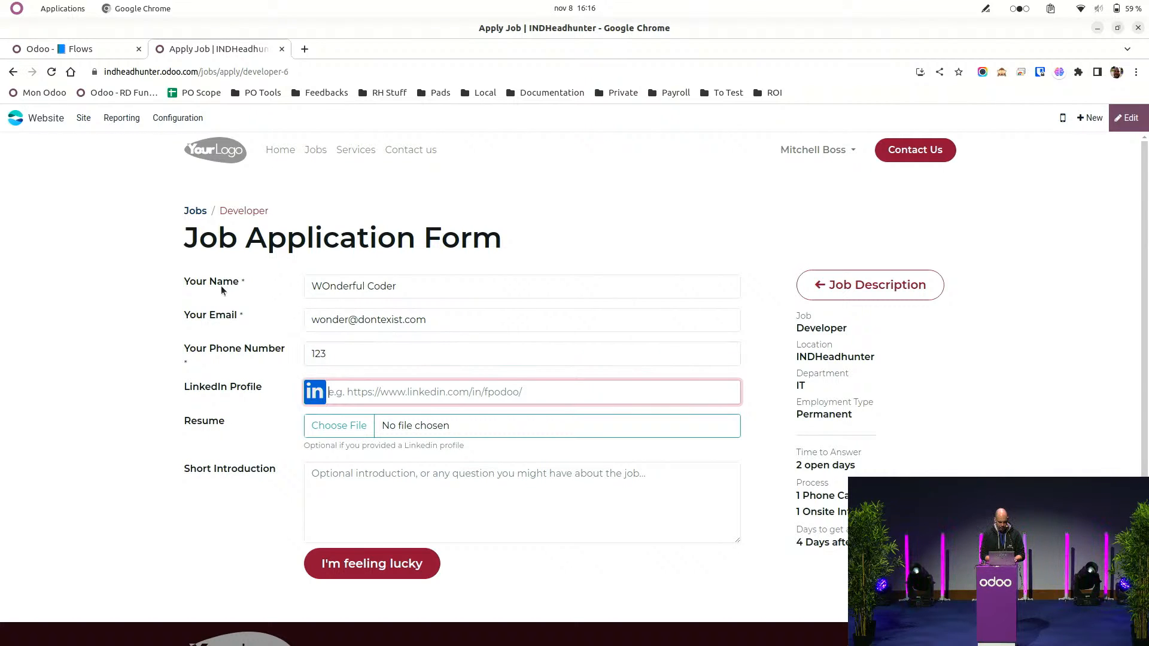
Attach the candidate's CV .doc file from Downloads as the resume and submit the application.
click(371, 421)
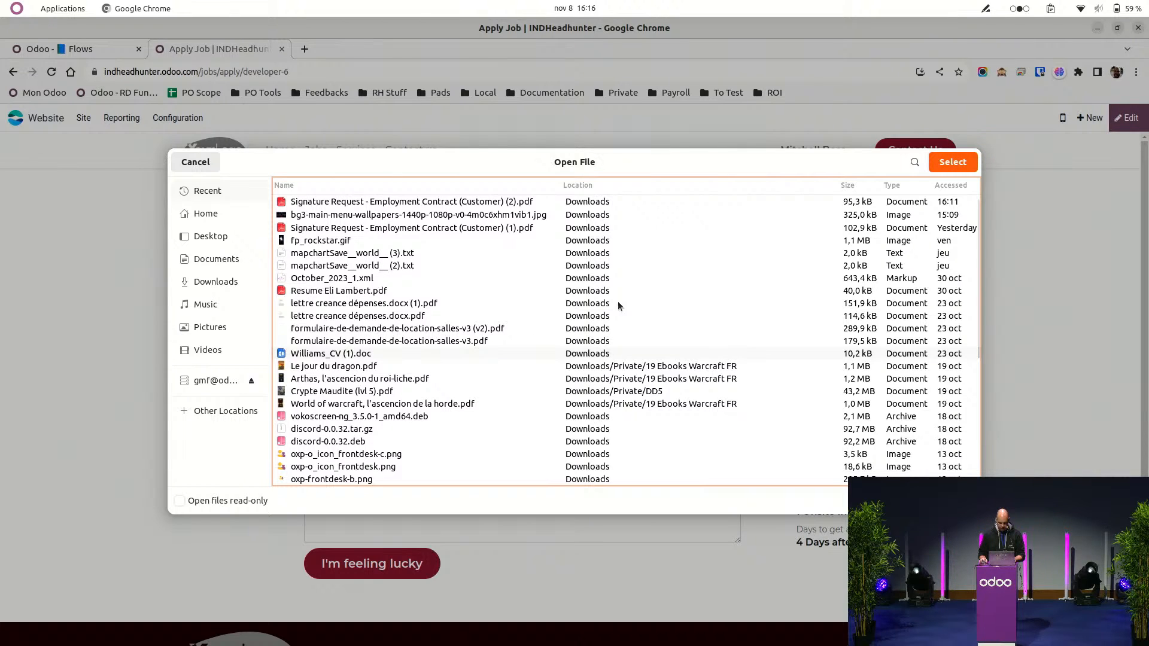
click(952, 162)
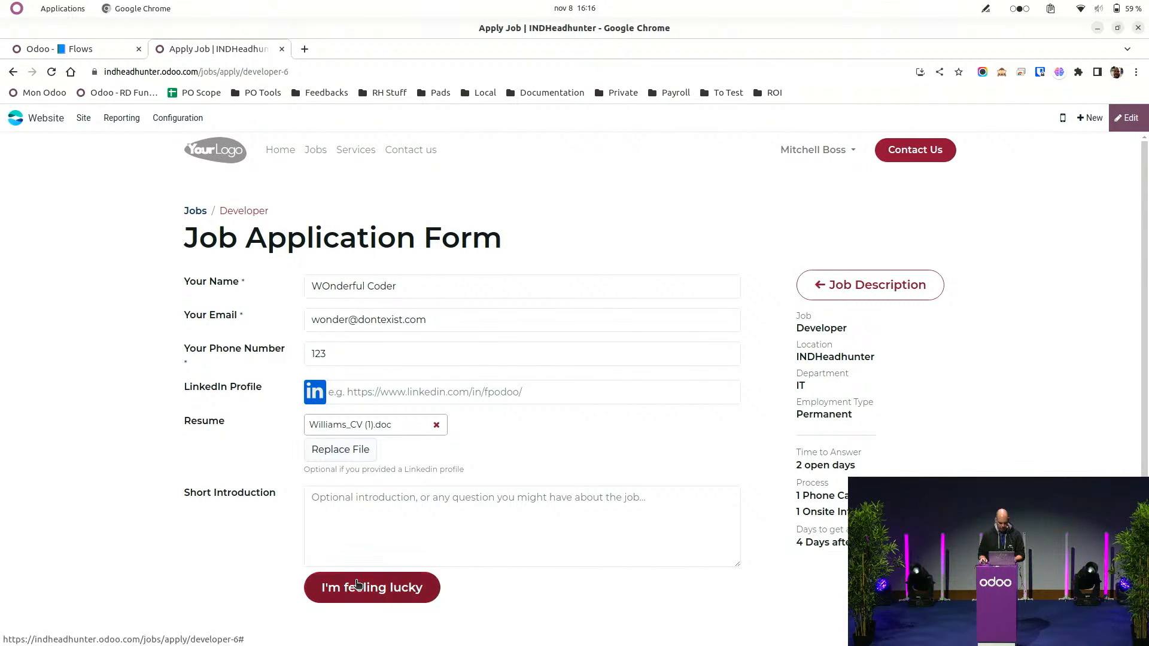
click(383, 587)
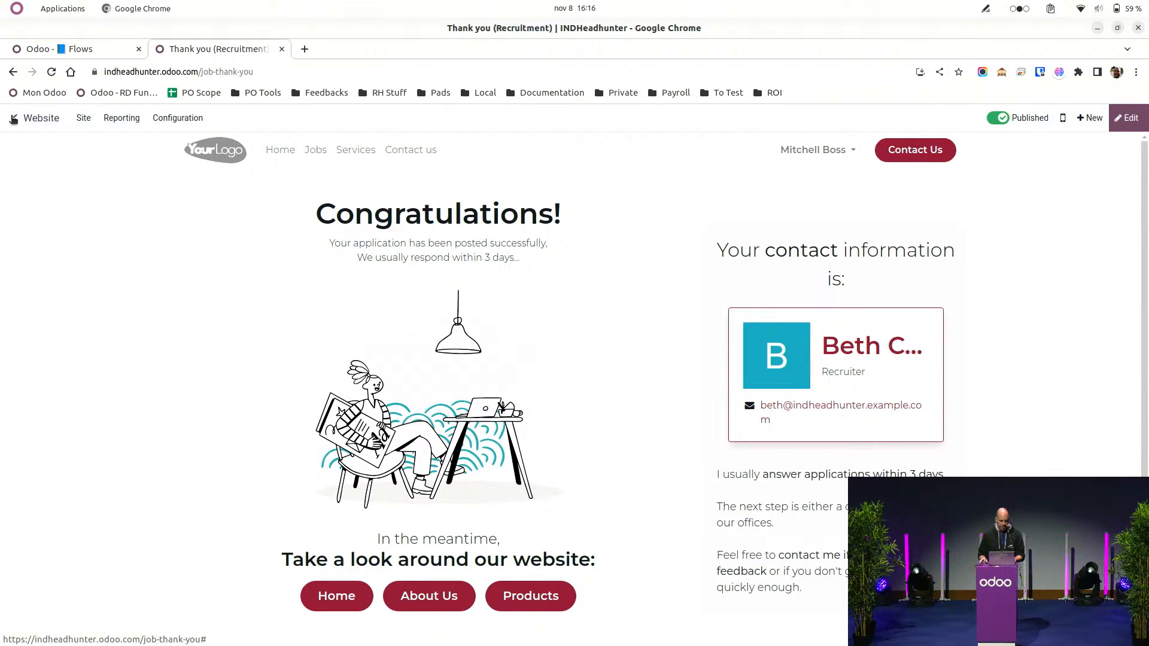
Switch to the Recruitment app and open the newly submitted application for the Developer position.
click(14, 120)
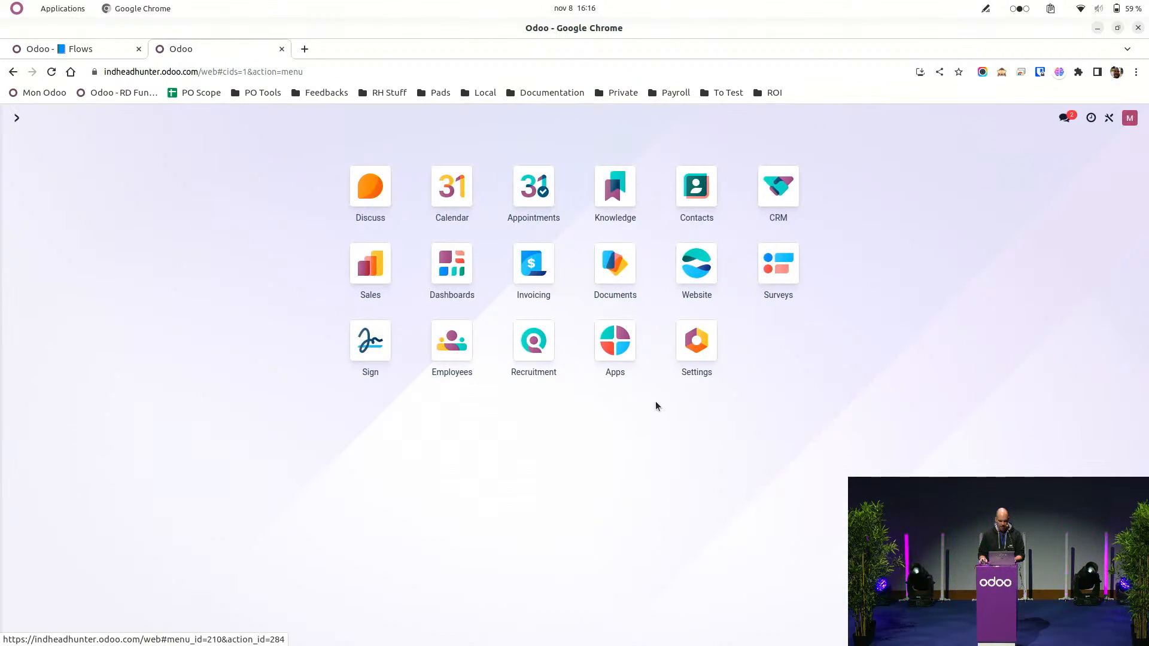
click(535, 338)
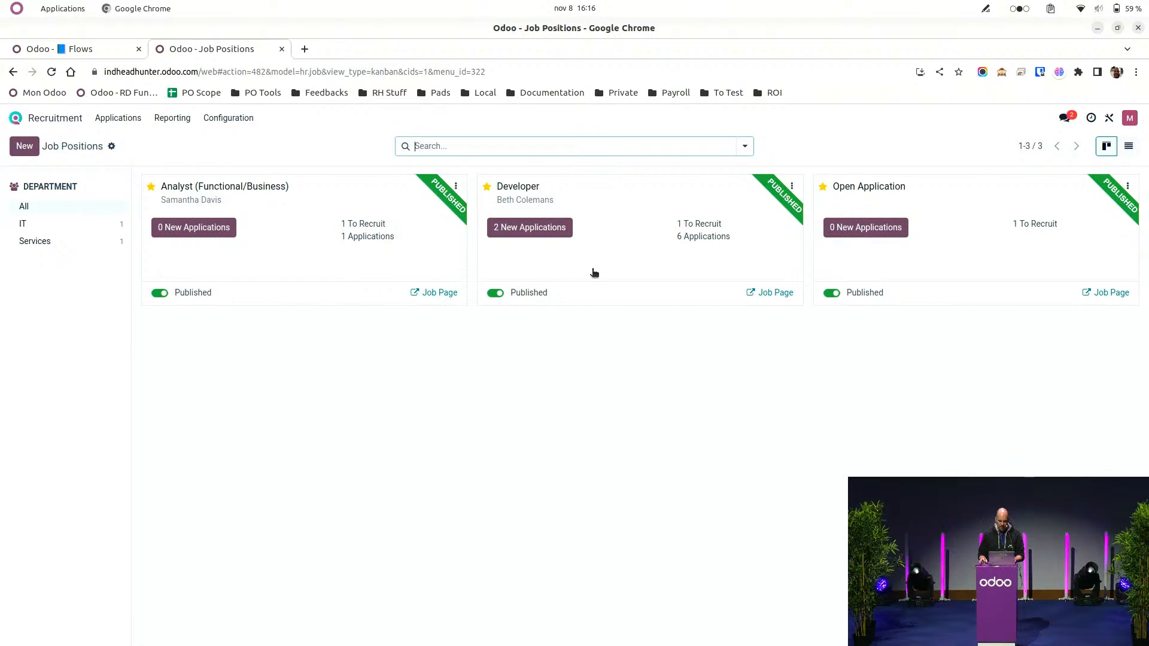
click(595, 273)
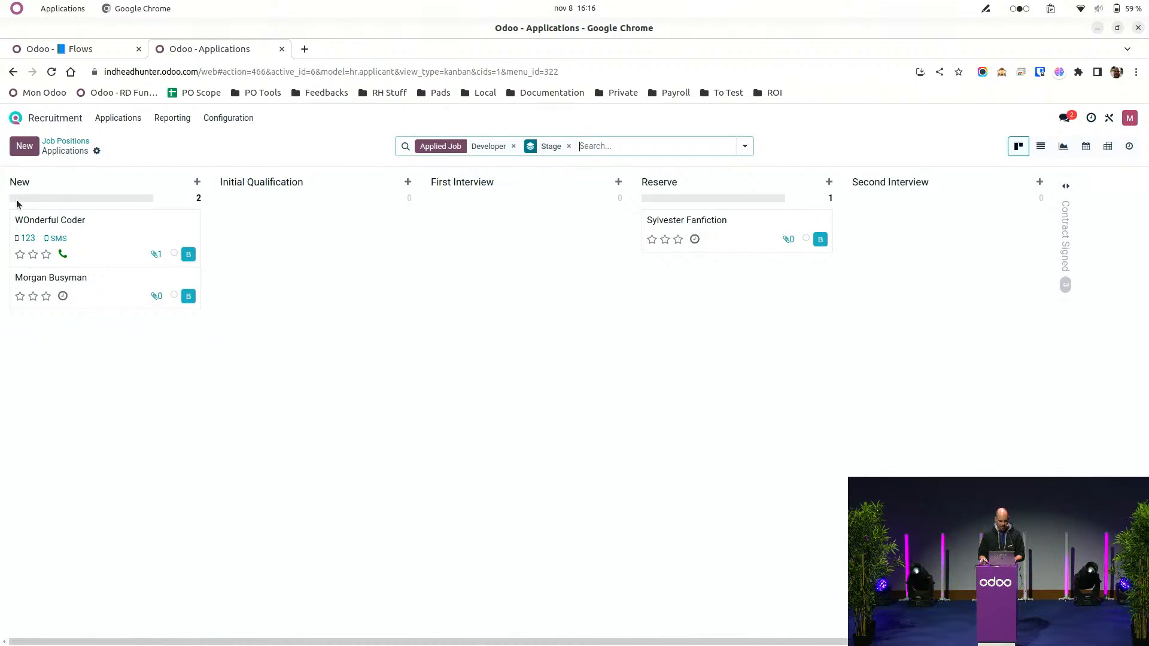
click(103, 232)
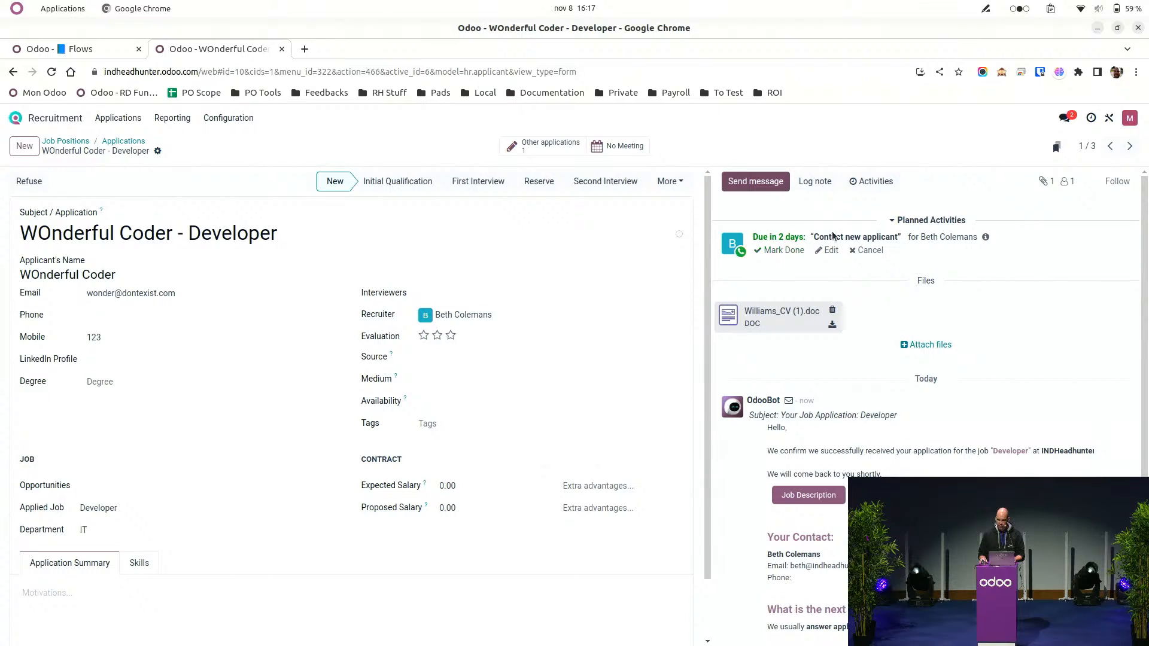
Mark the planned "Contact new applicant" activity as done with the feedback "Ok".
click(792, 255)
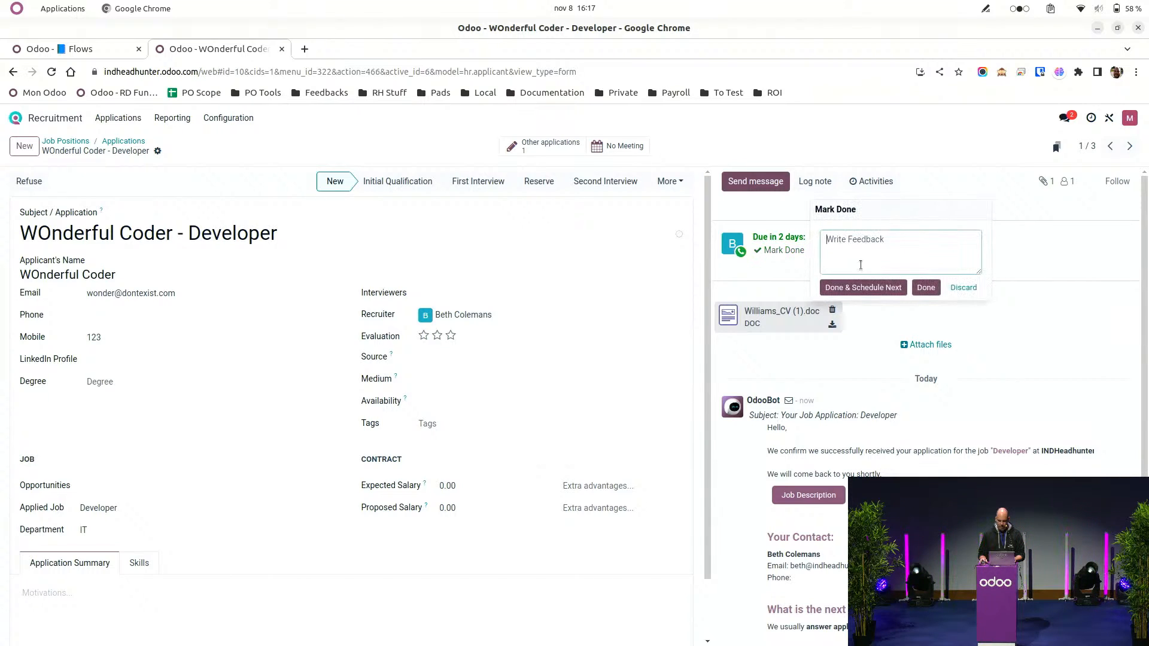
text(Ok)
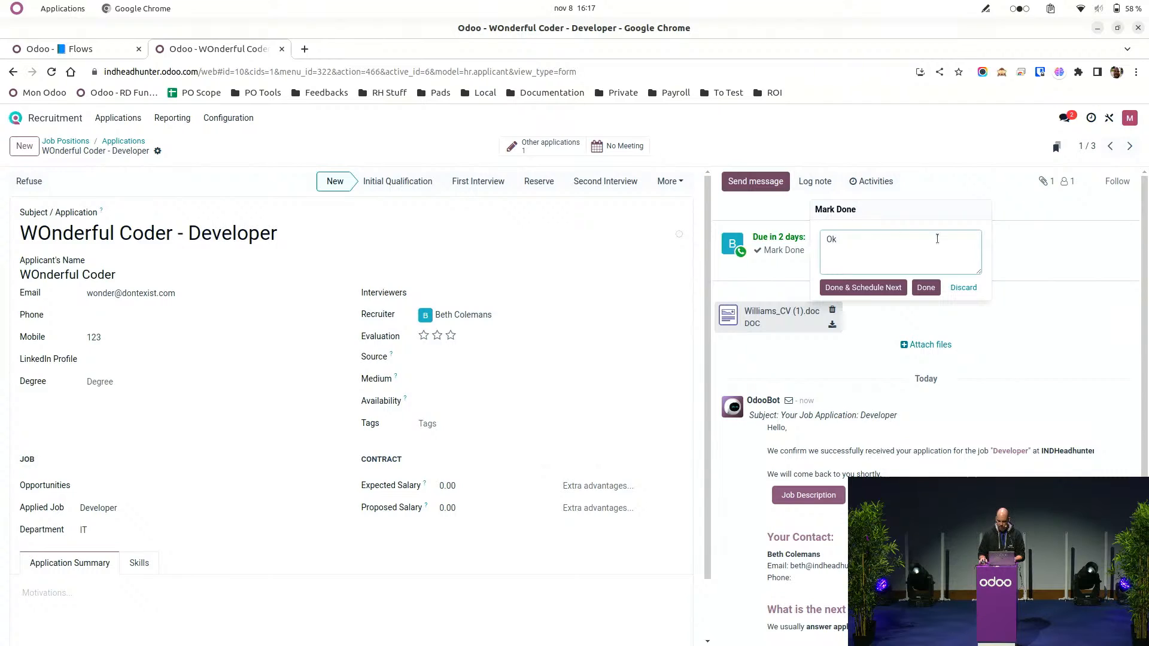
click(926, 286)
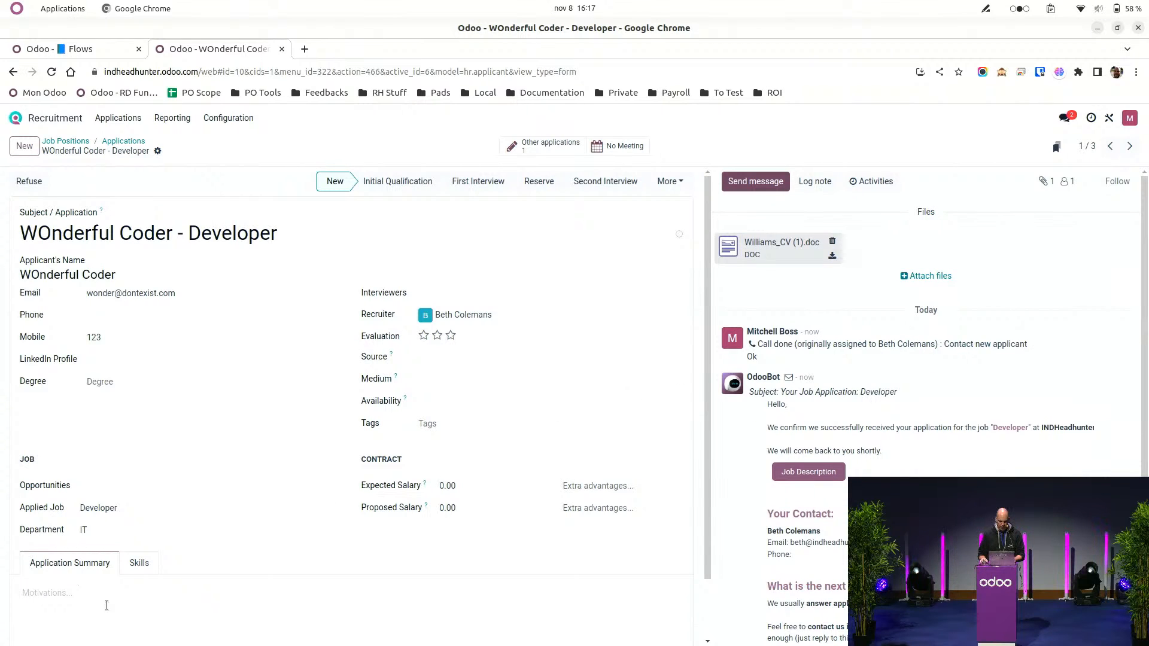
Add the Programming Languages skill Python at level Advanced (90%) to the applicant's skills.
click(141, 563)
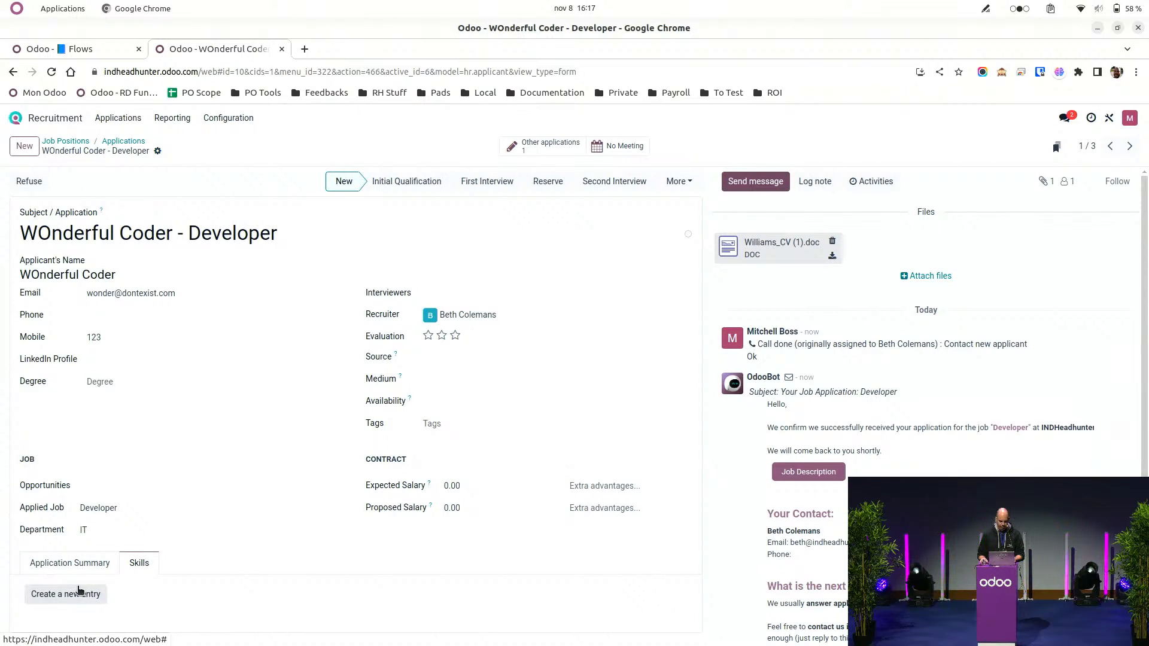
click(75, 594)
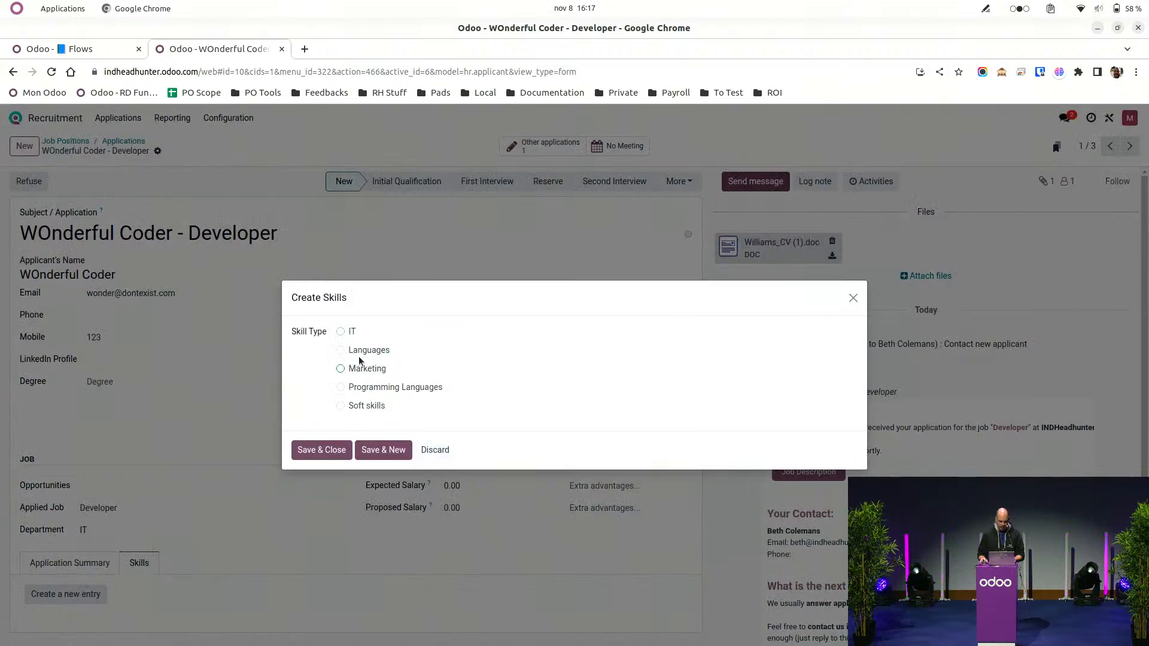
click(341, 388)
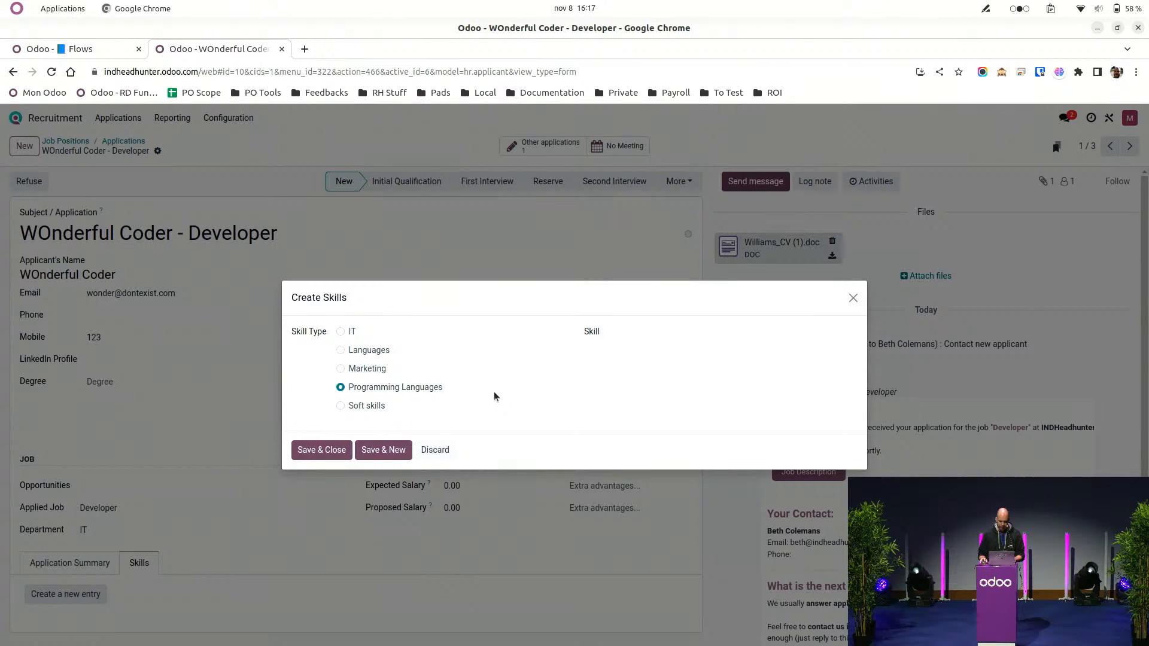
click(682, 333)
text(py)
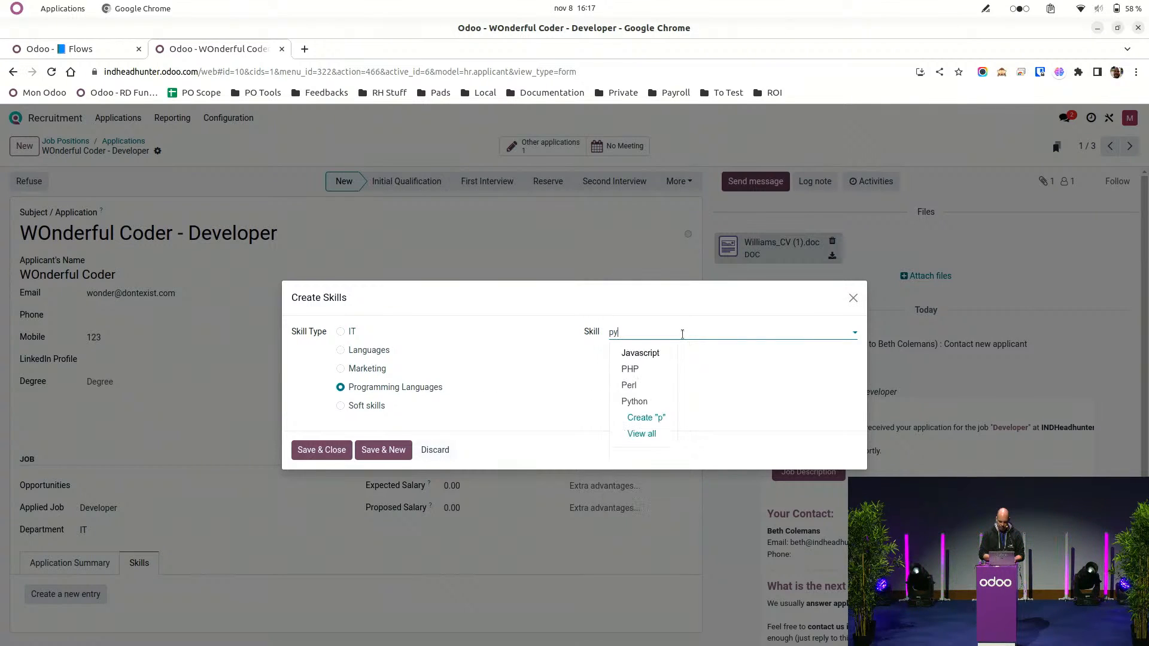
click(651, 357)
click(655, 355)
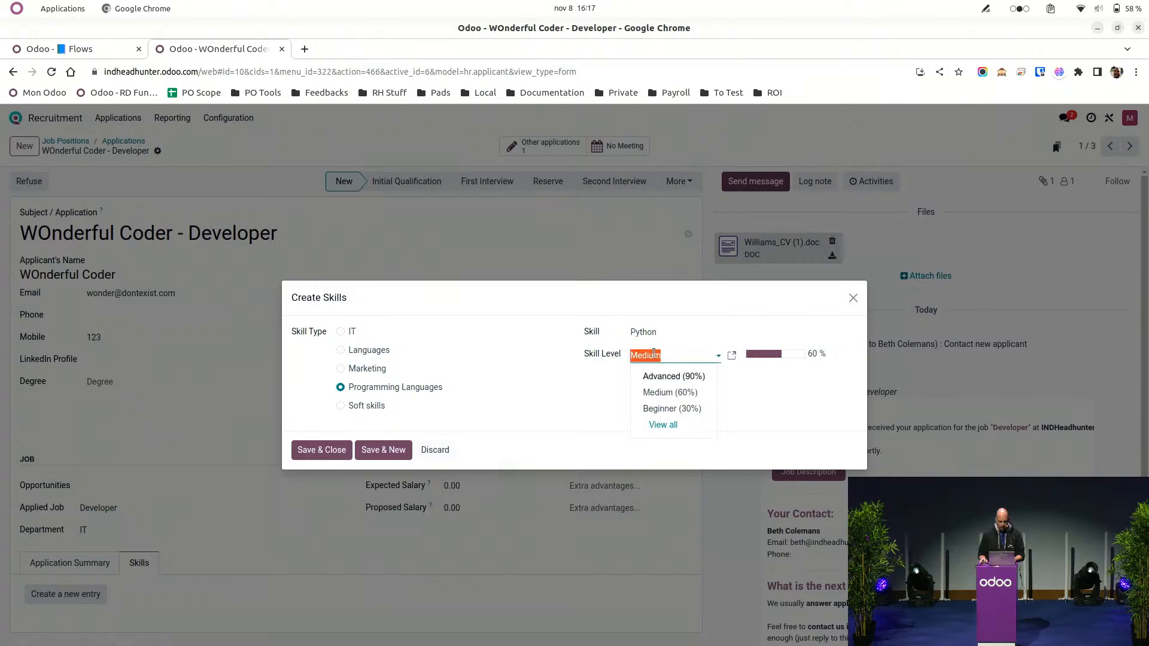
click(662, 376)
click(322, 451)
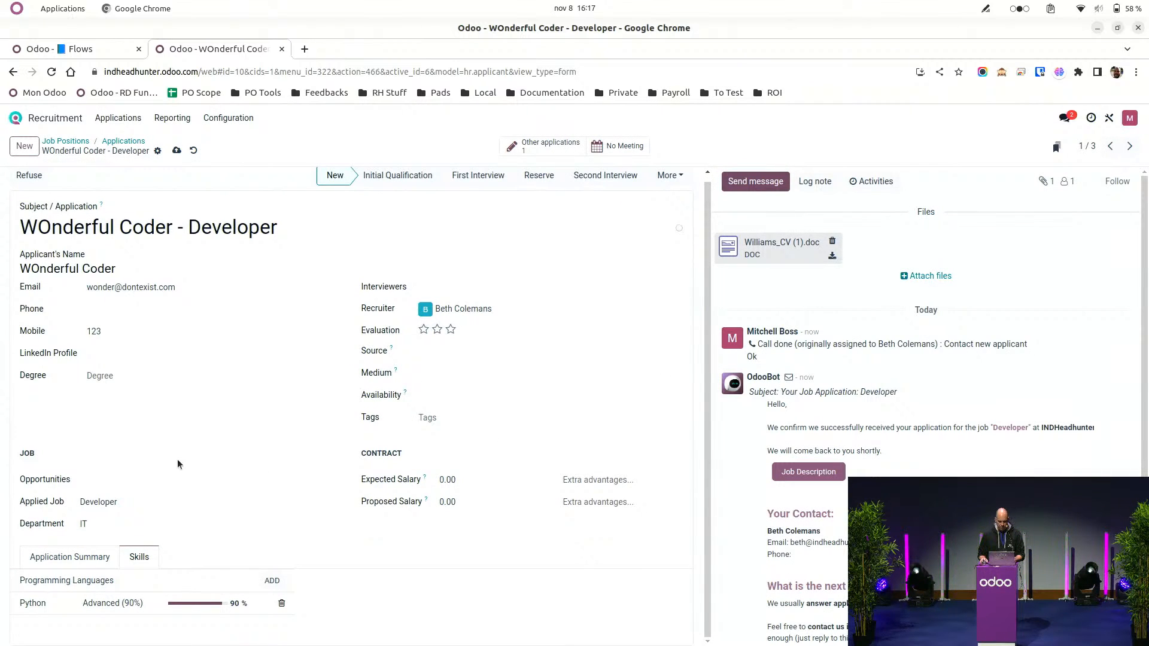
Link the application to the opportunity Dev - Music 3000 and move it to the First Interview stage.
click(104, 479)
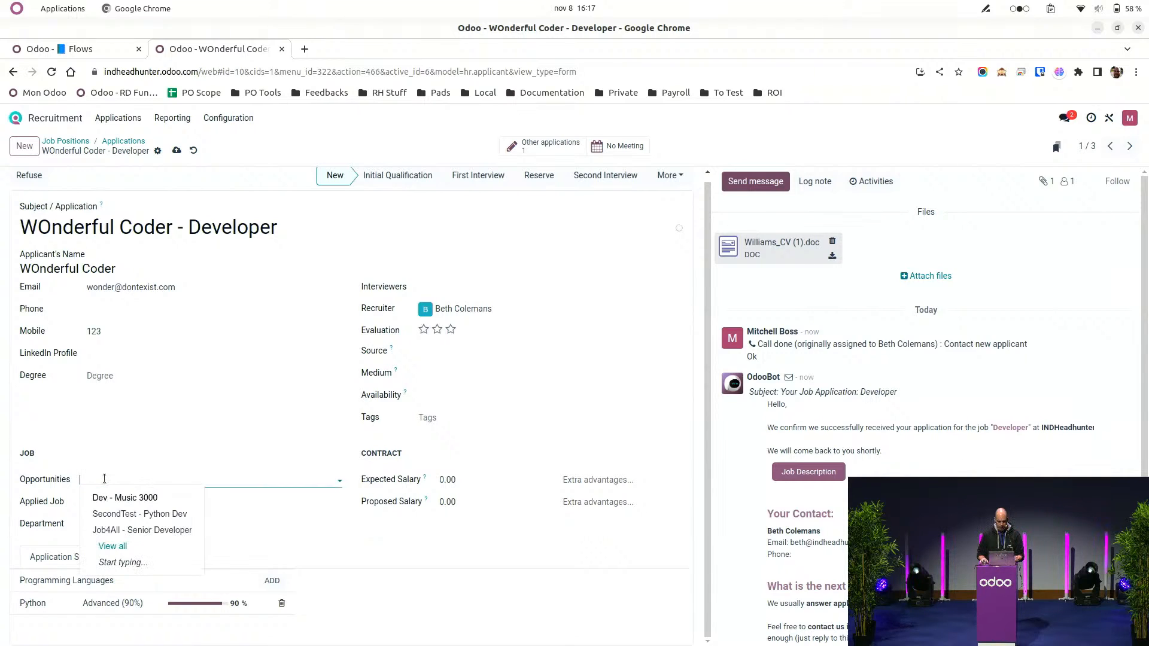
click(151, 500)
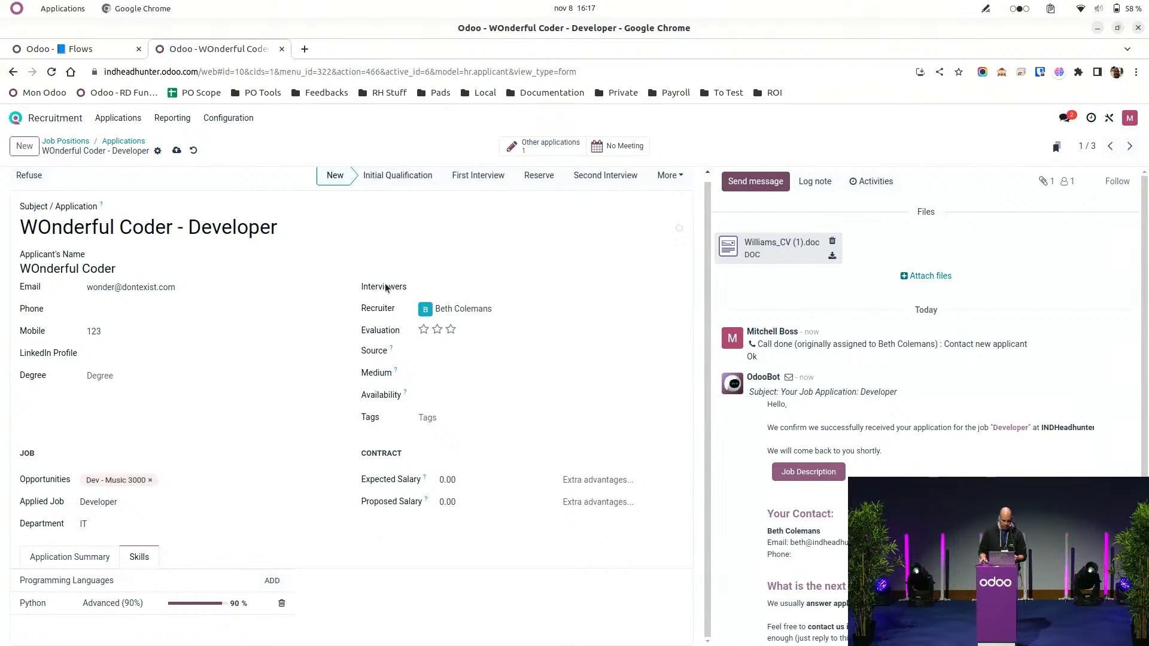
click(468, 179)
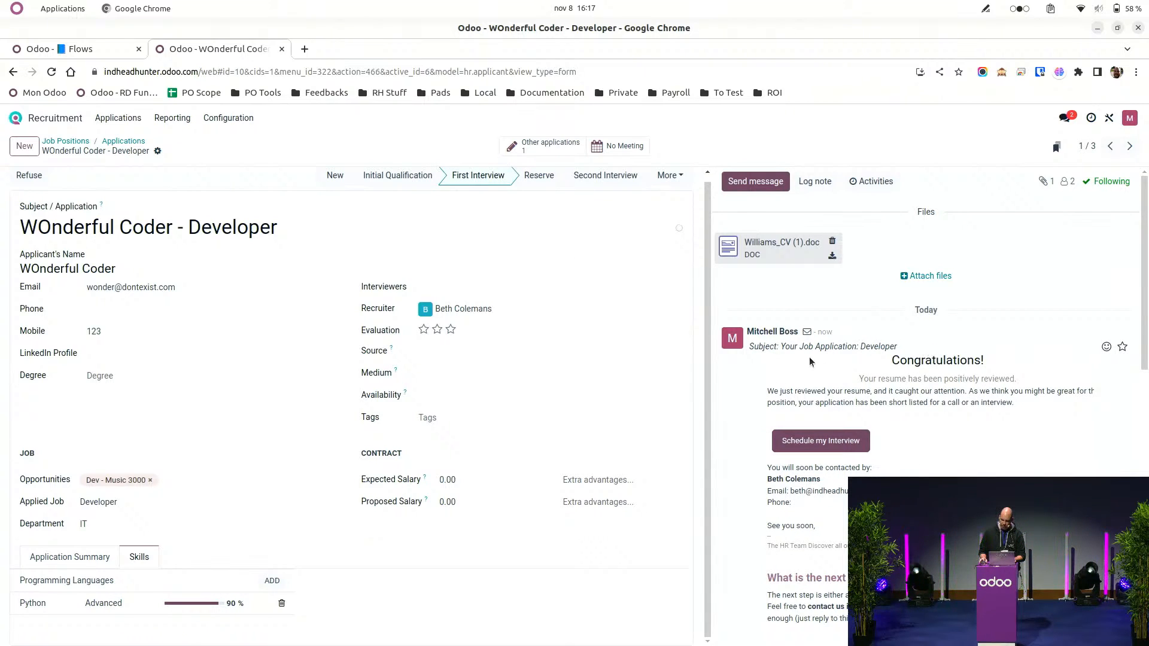
Open the "Schedule my Interview" link from the congratulations message in an incognito window and choose Wednesday 15 November 2023 at 11:00 AM.
scroll(841, 360, down, 5)
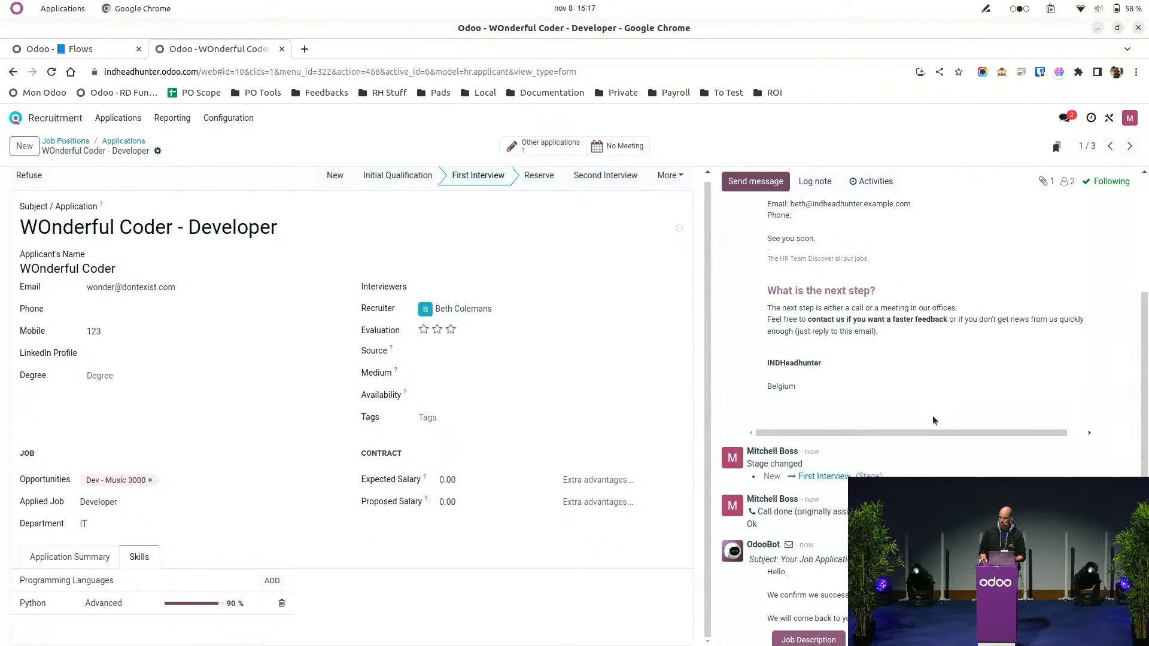
scroll(932, 420, up, 4)
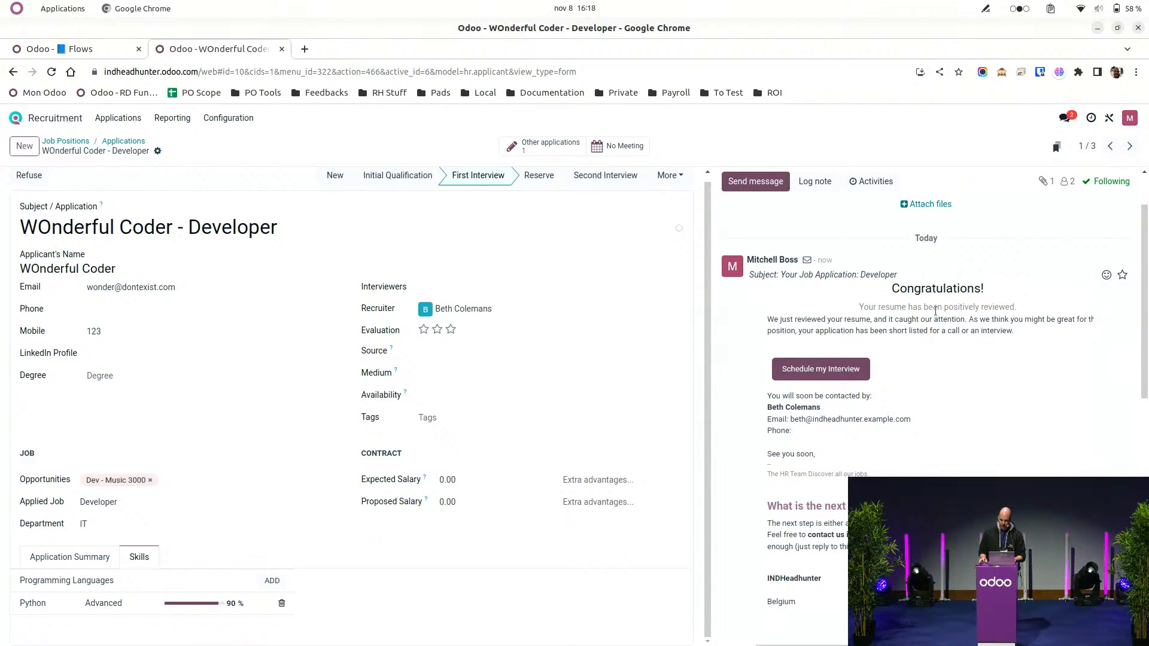
right_click(841, 376)
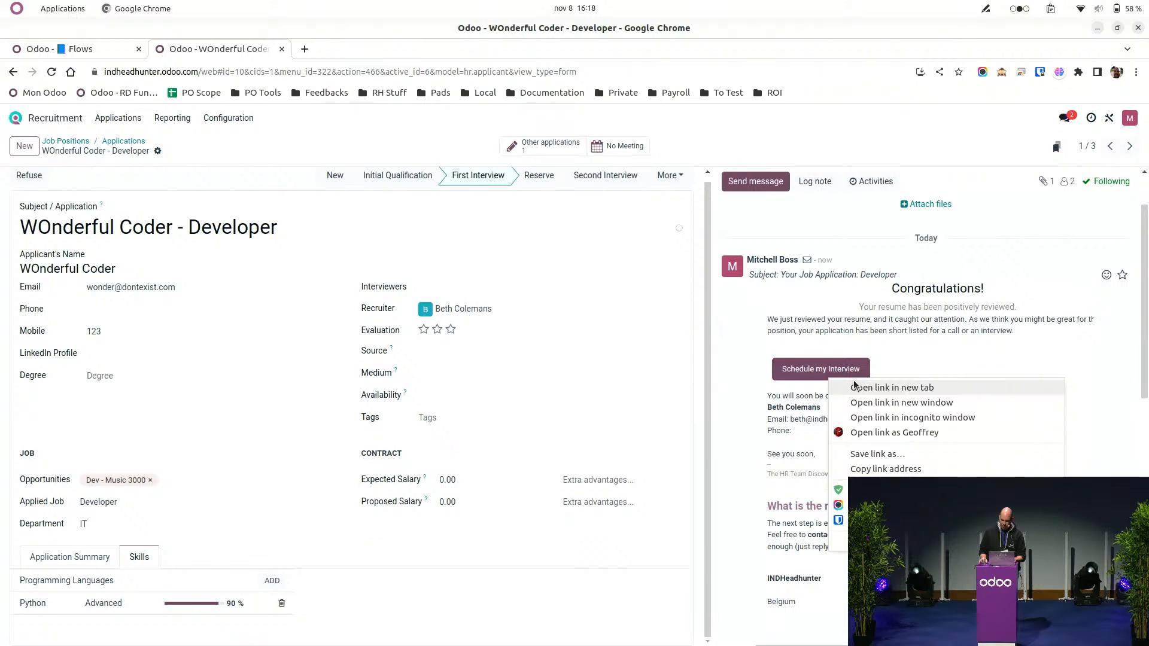
click(864, 417)
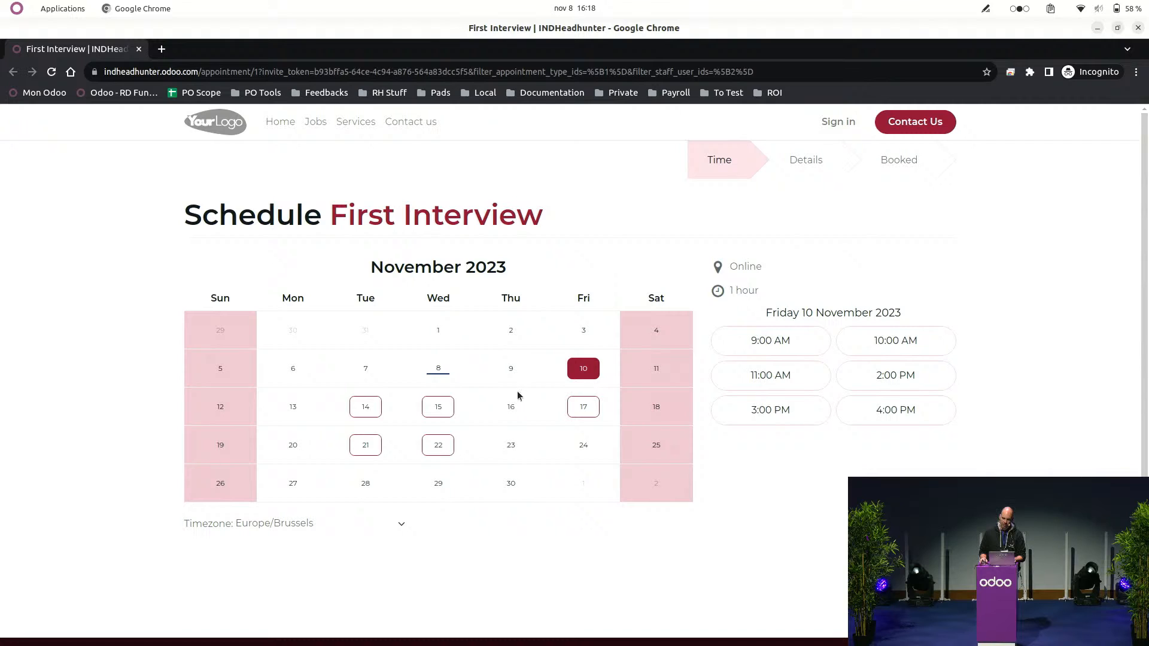
click(441, 416)
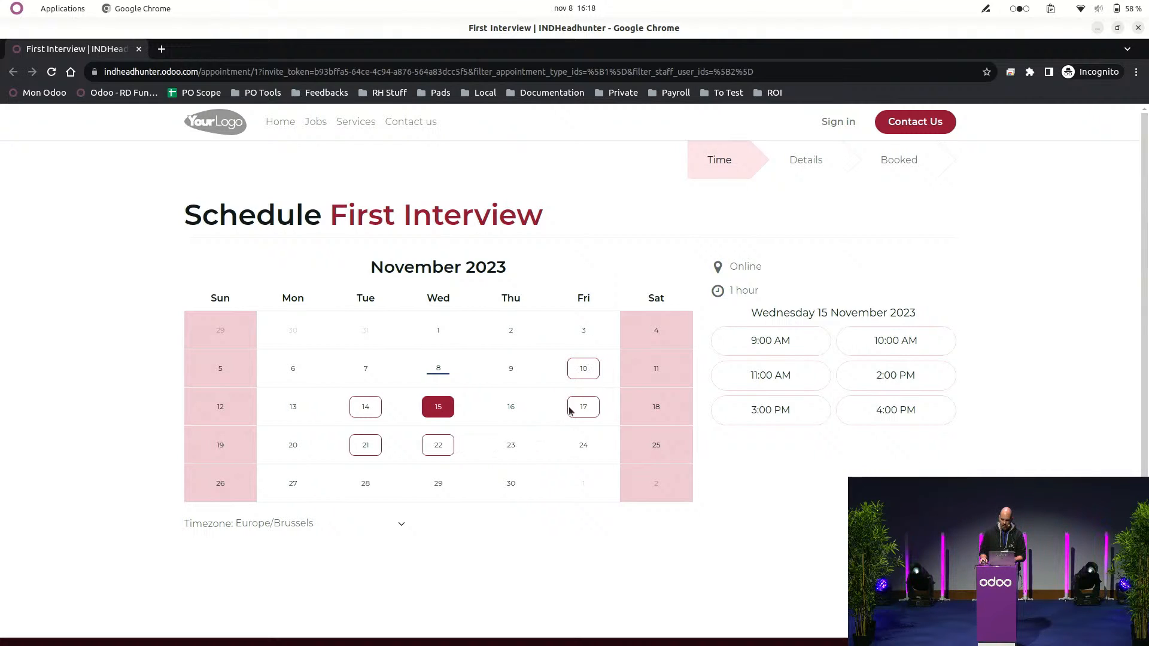
click(772, 366)
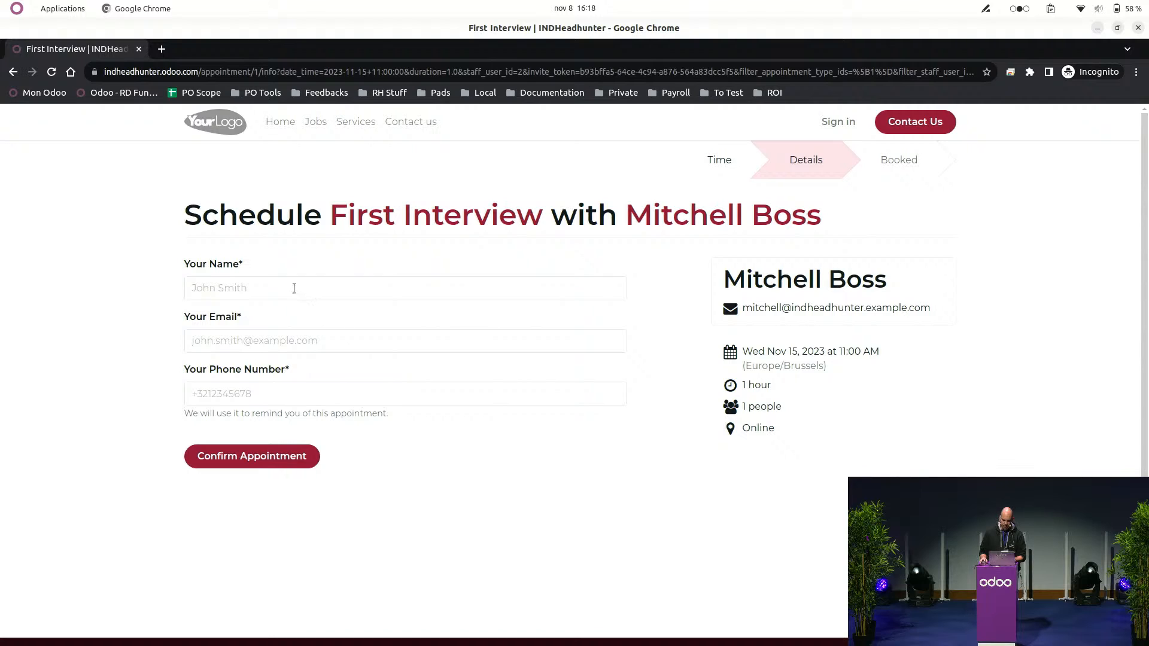
Fill in the candidate's name, e-mail address and phone number in the First Interview booking form.
click(294, 289)
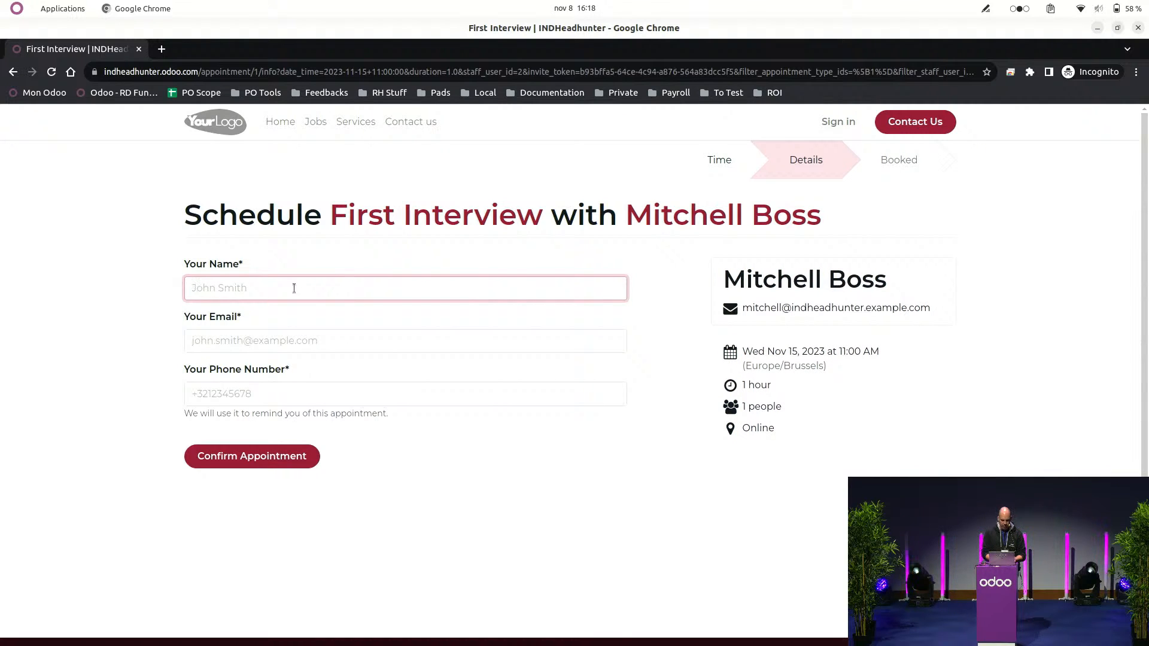
text(Wonder)
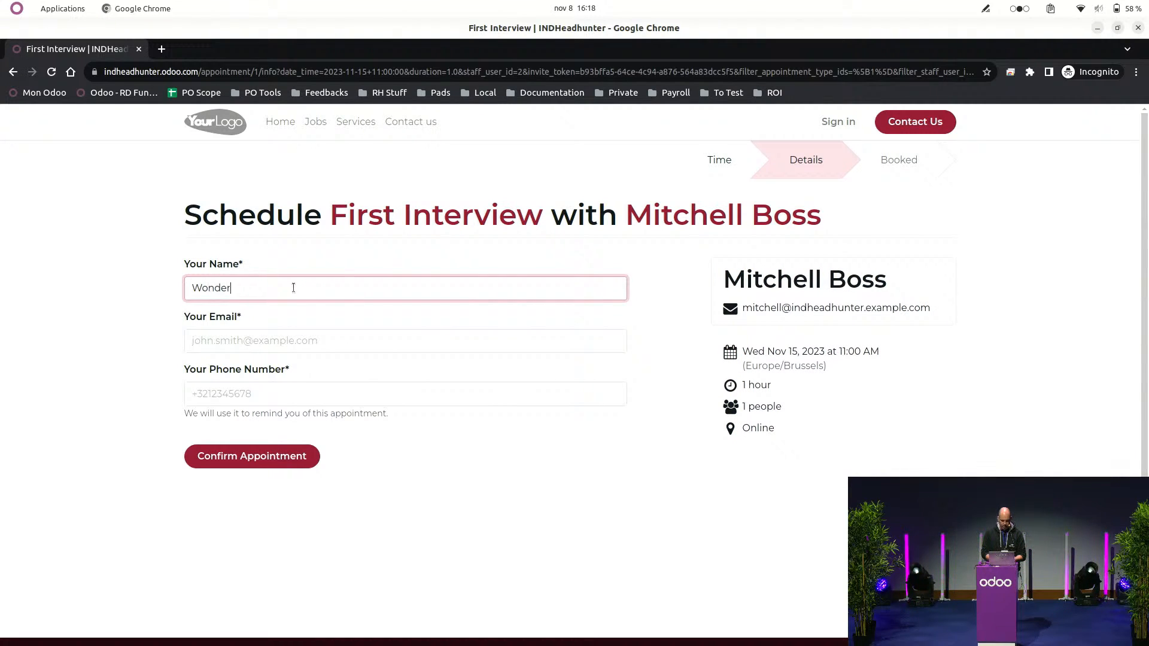
text(ful Coder)
key(Tab)
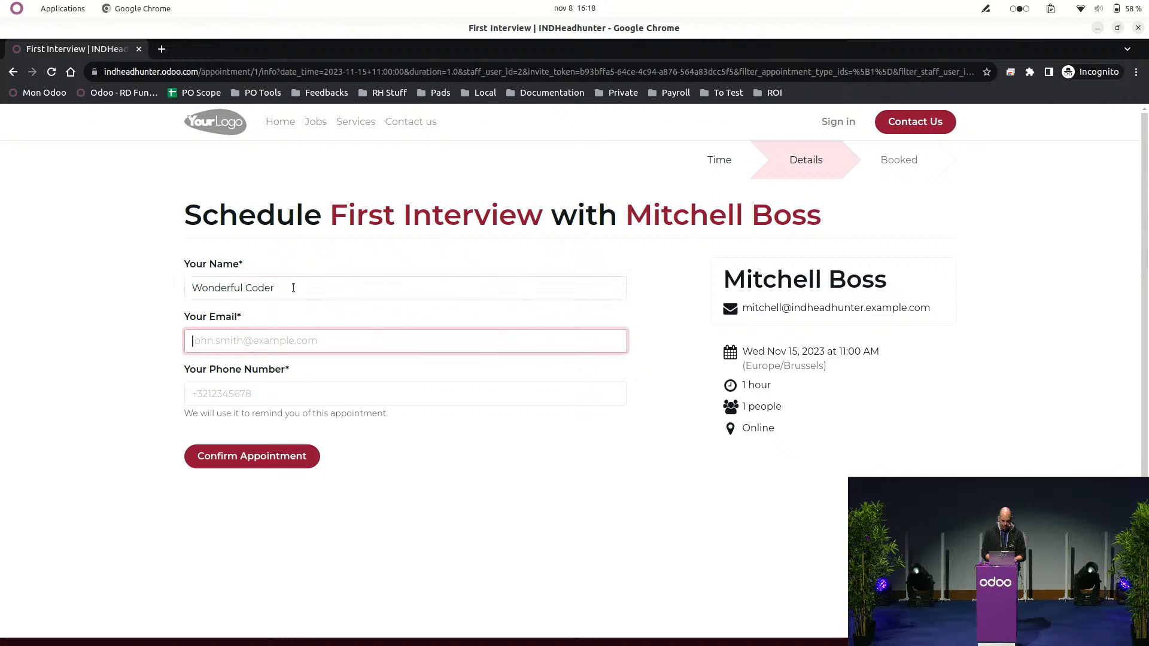
text(wnd)
key(BackSpace)
key(BackSpace)
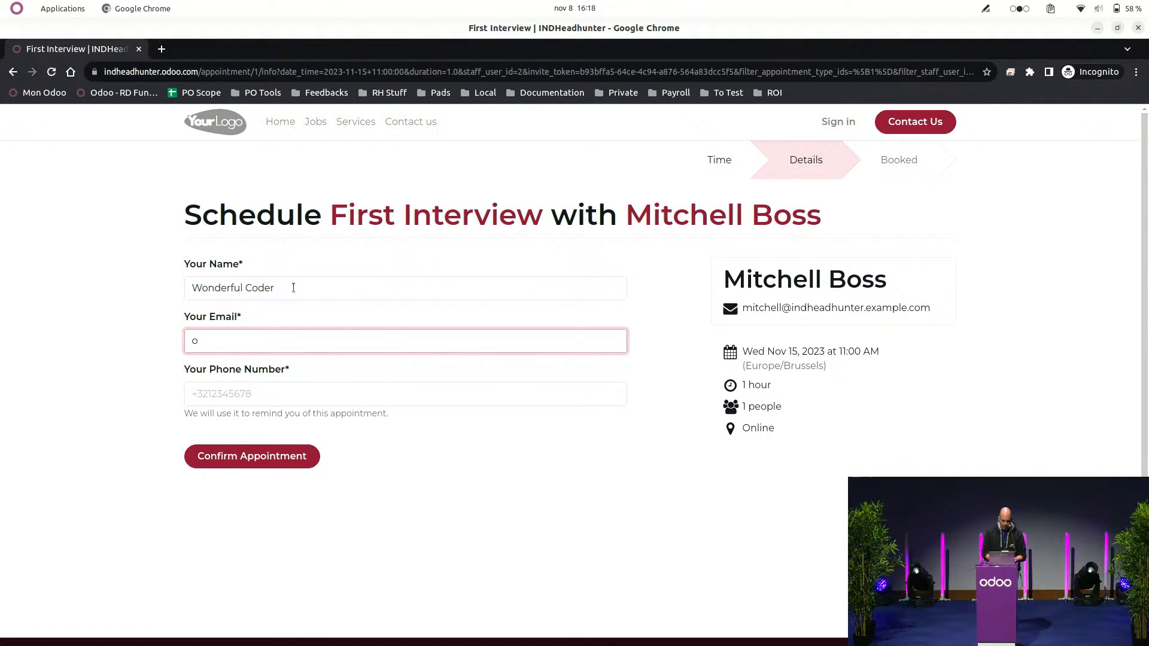
text(onder@dont)
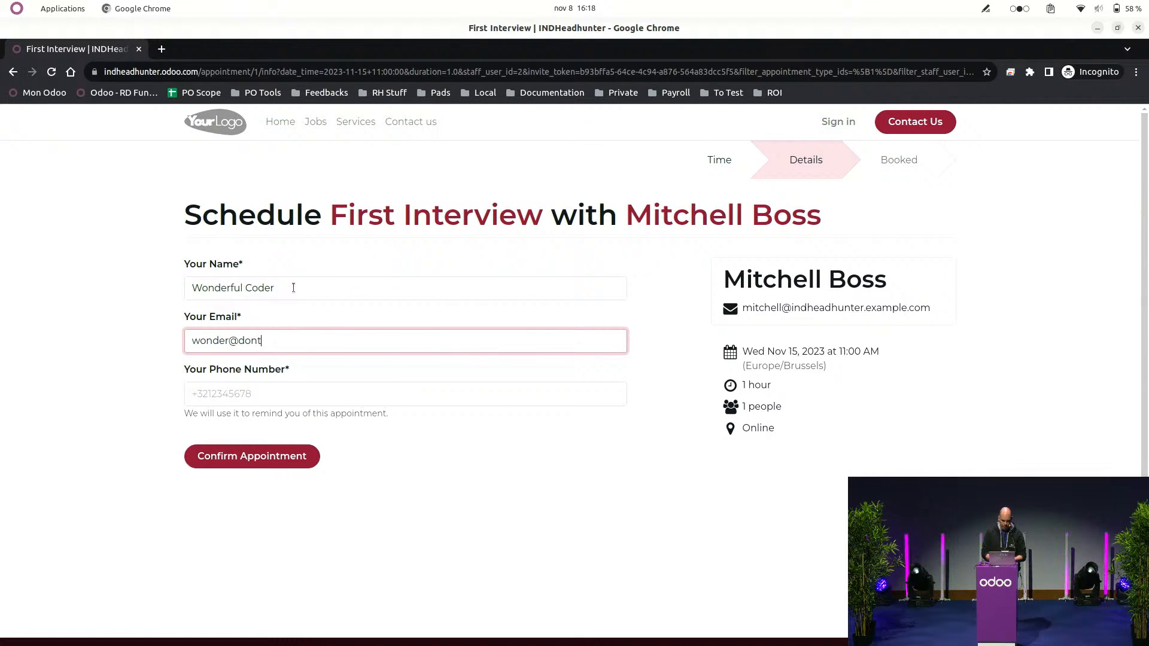
text(exs)
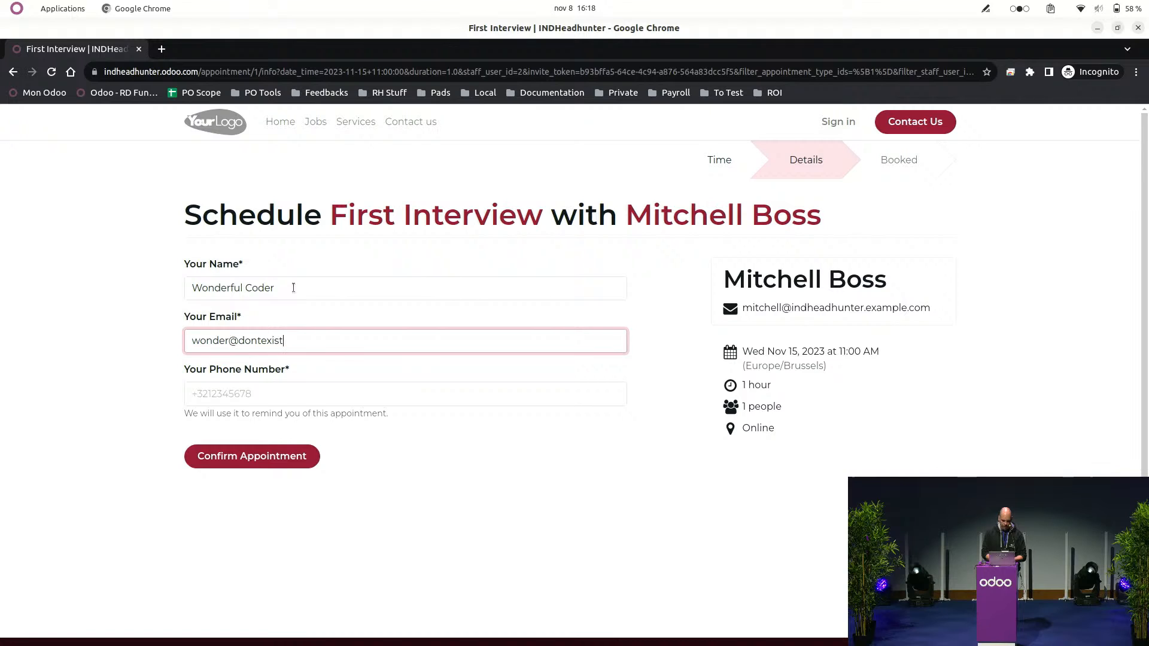
key(Tab)
text(1)
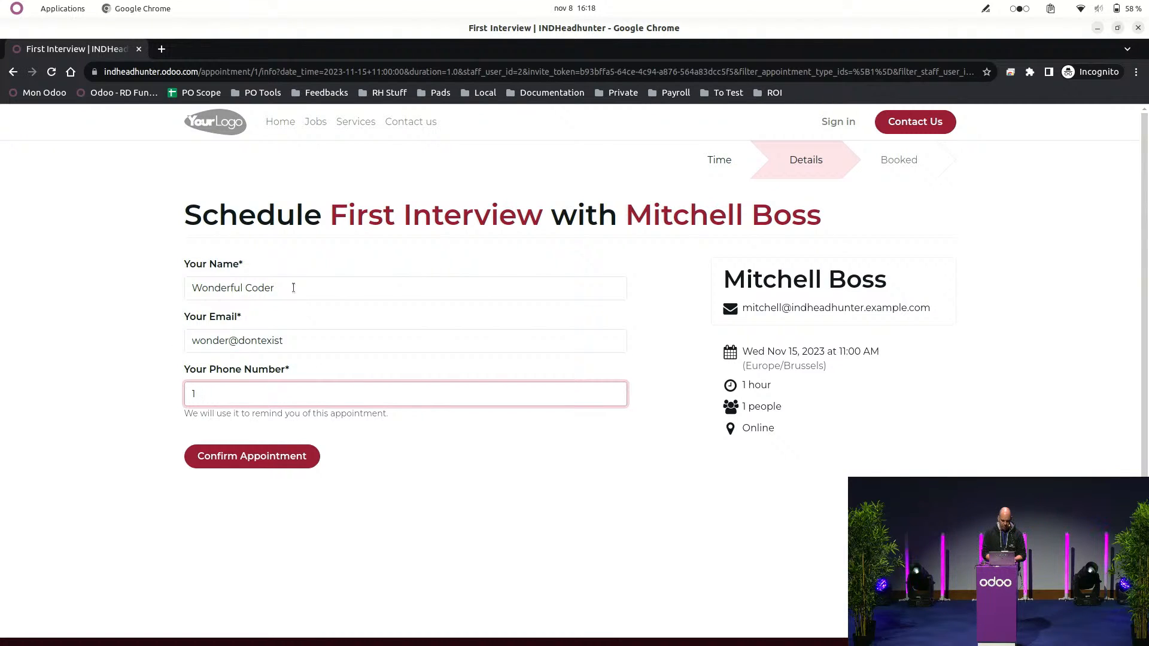
text(3323)
Complete the candidate's e-mail address with its .com ending and confirm the appointment.
click(321, 340)
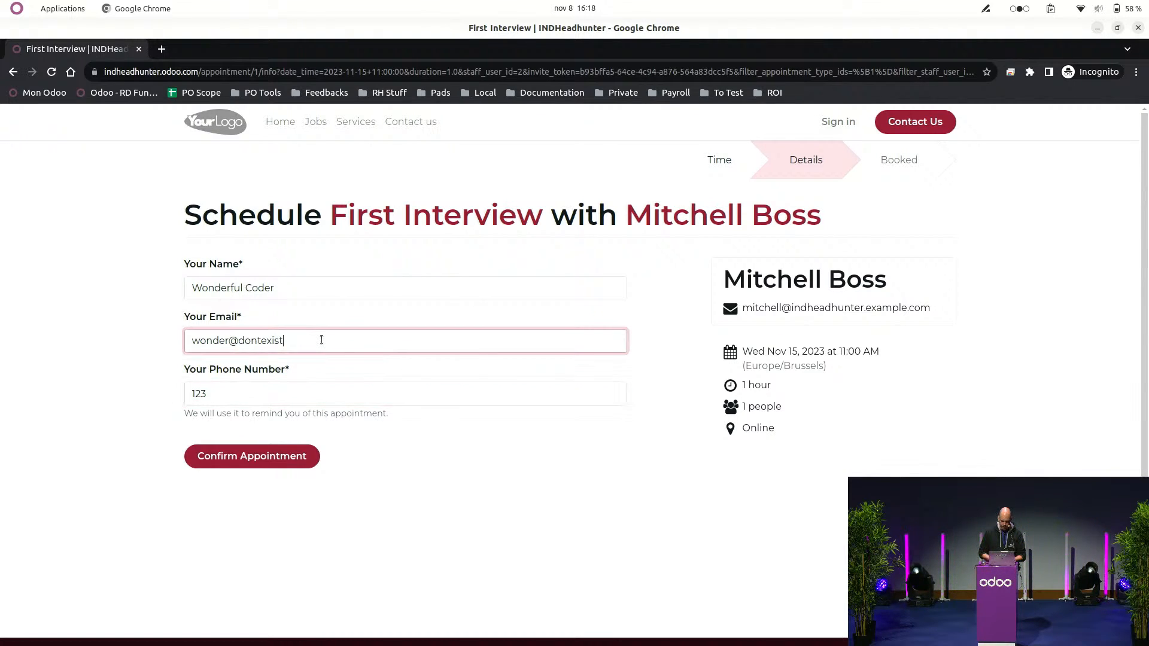
text(.com)
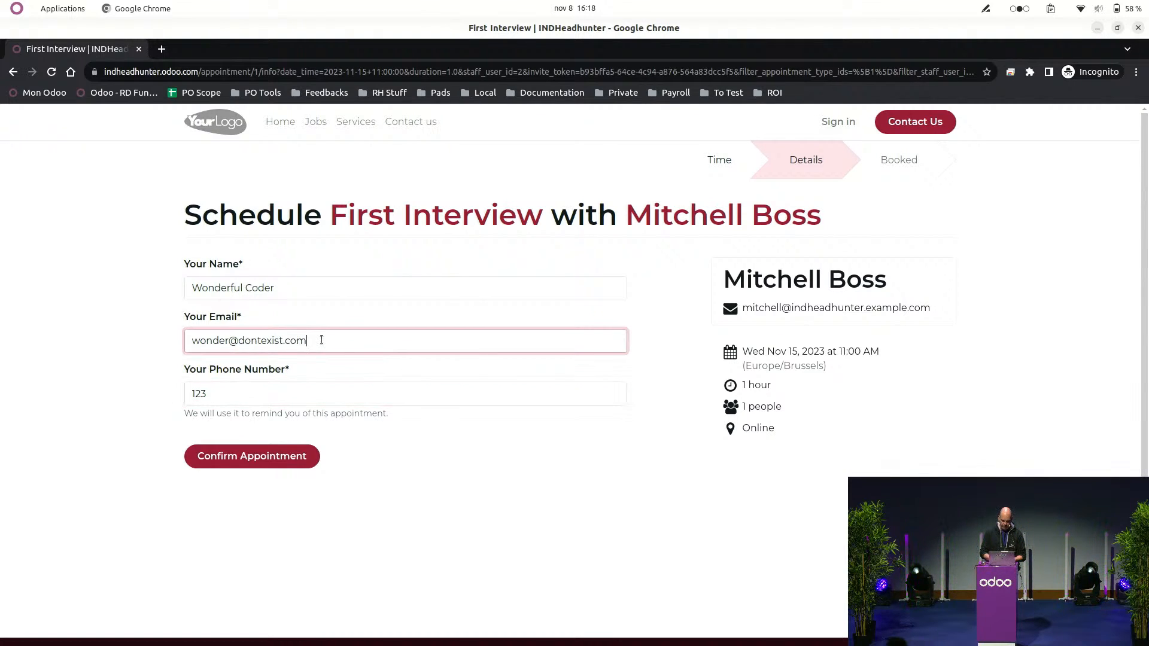
click(214, 459)
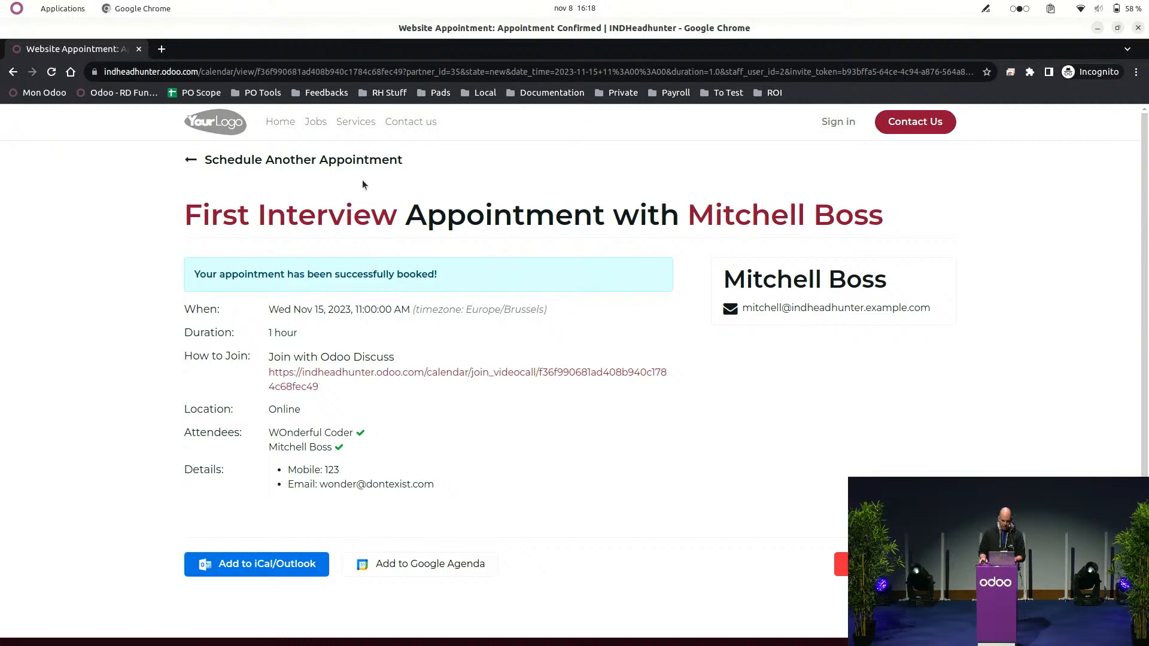
Close the booking window and review the candidate's other applications, including the Contract Signed group, before returning to the candidate's application.
click(139, 49)
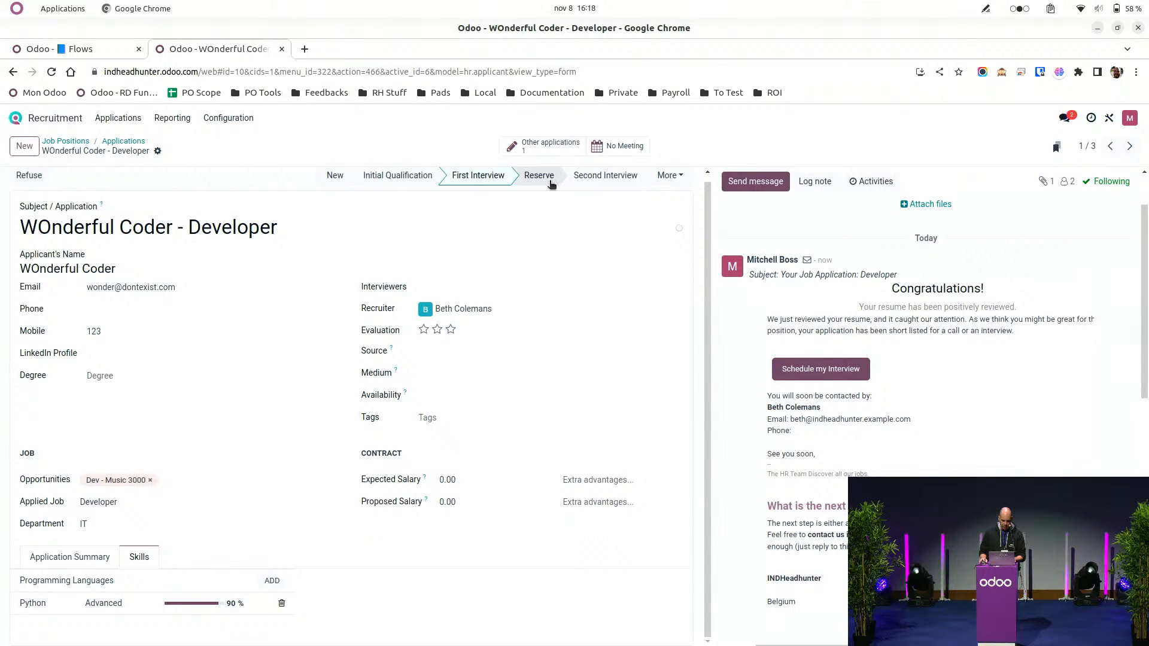
click(123, 141)
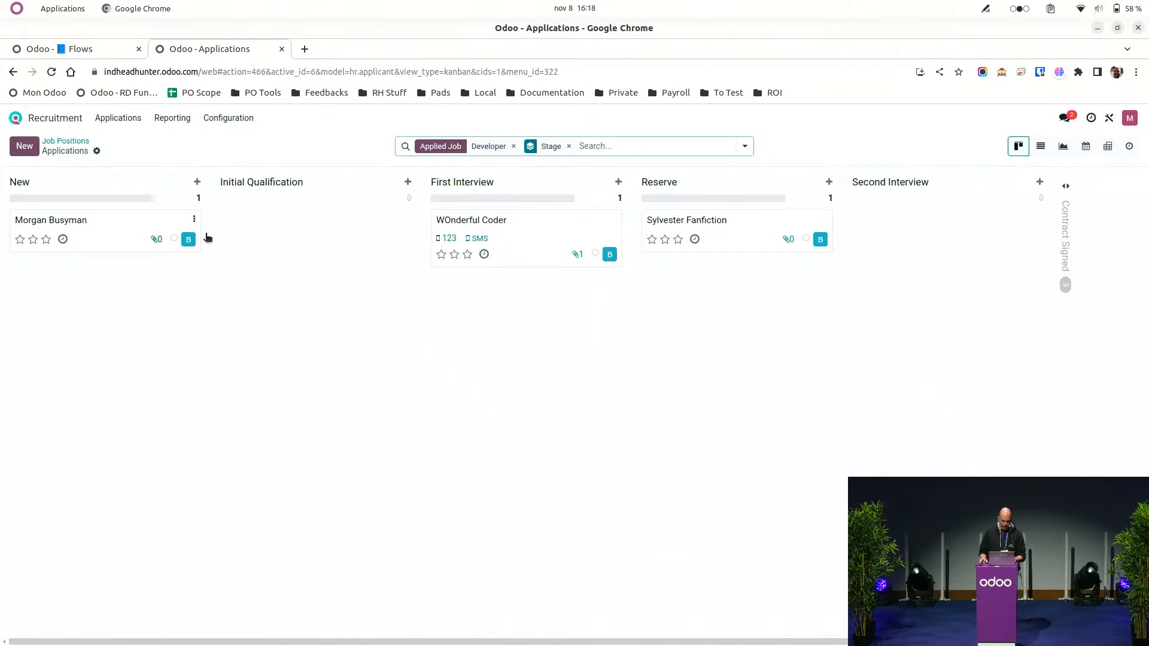
click(557, 235)
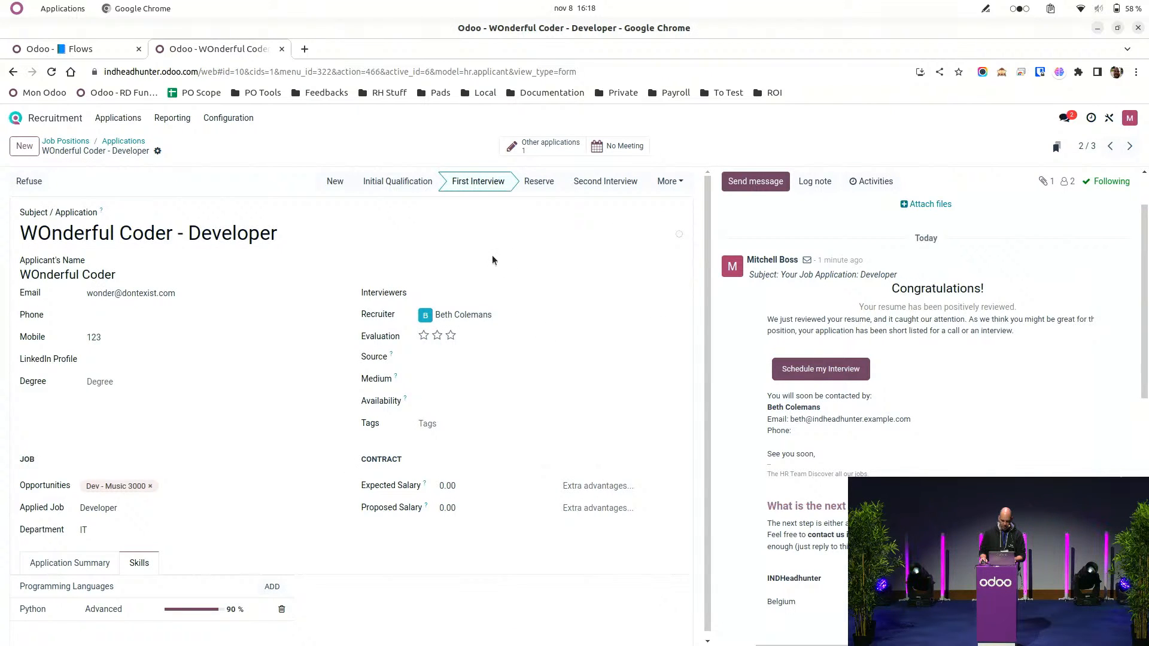
click(552, 144)
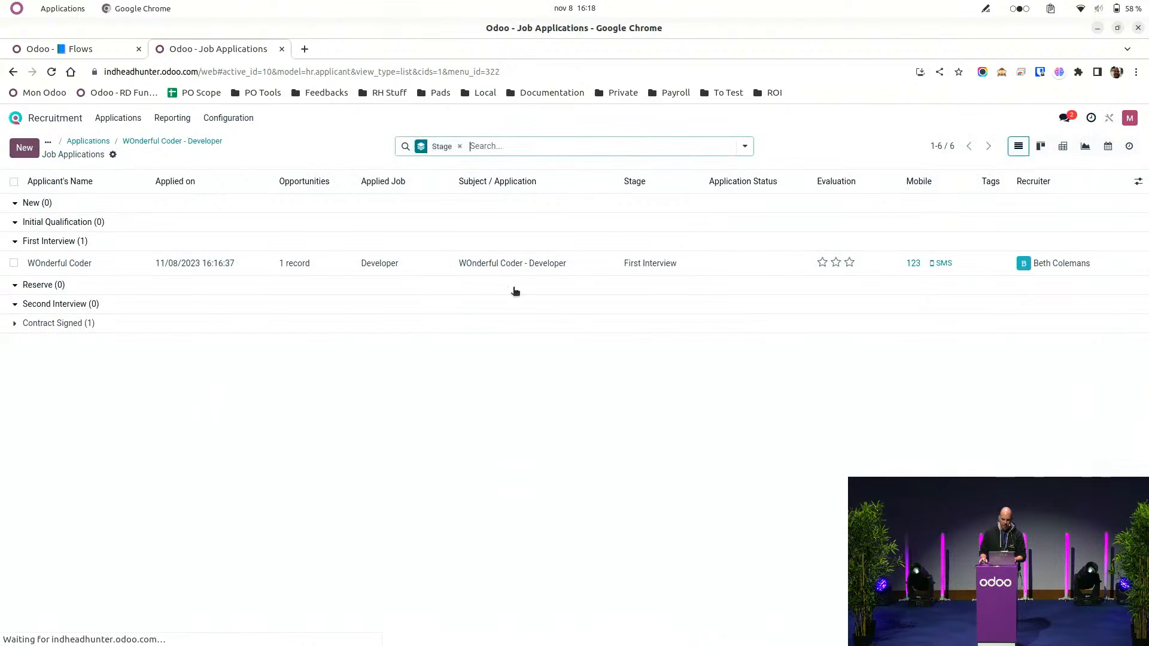
click(98, 325)
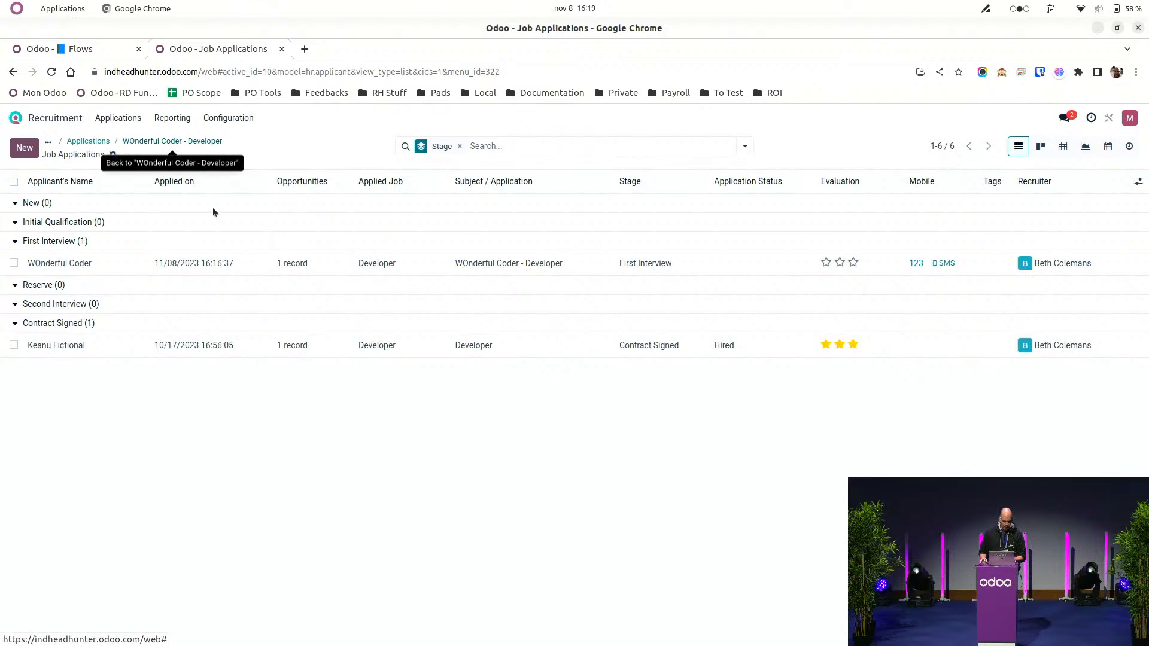
click(149, 141)
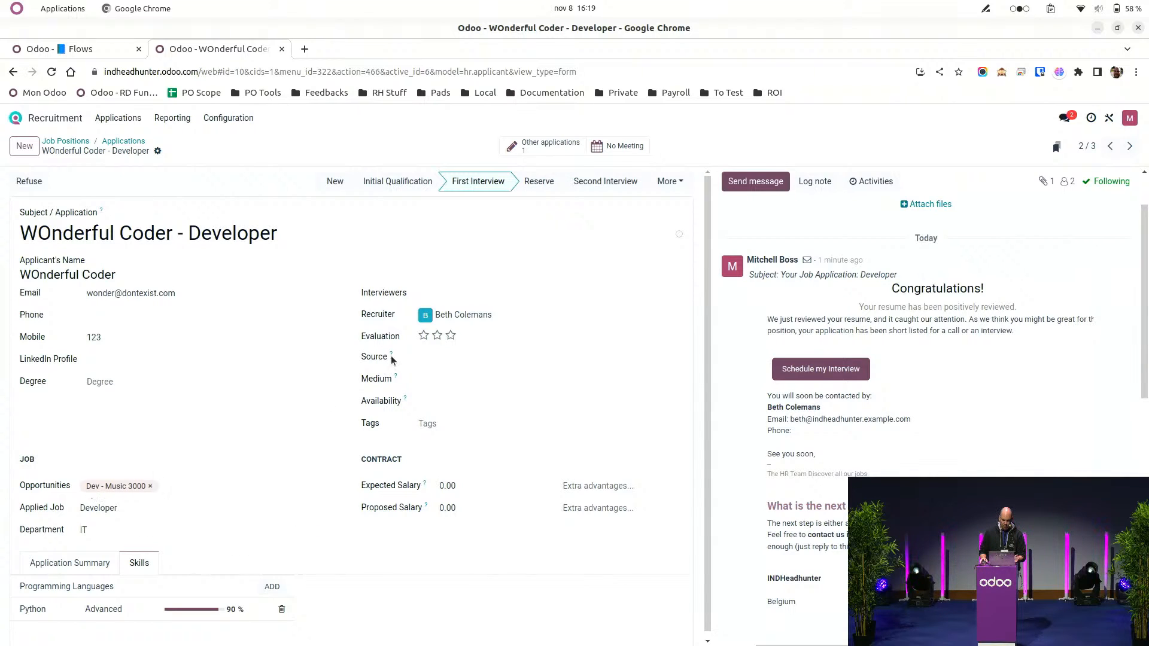
Move the application to the Second Interview stage and from there to the Reserve stage.
click(576, 187)
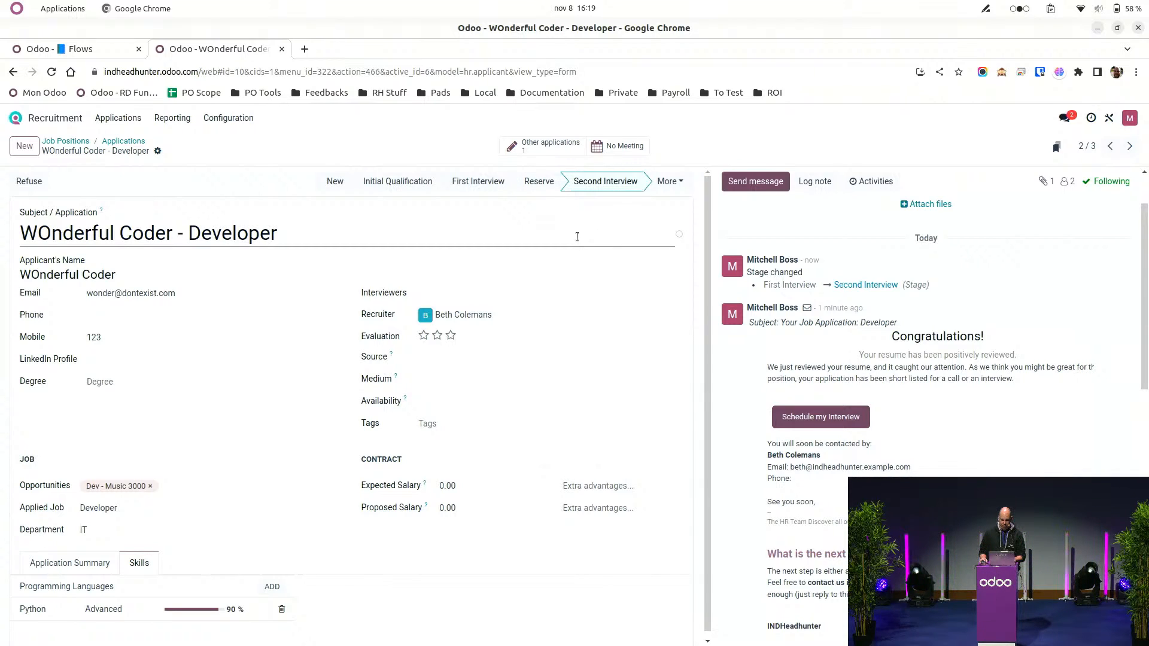
click(542, 182)
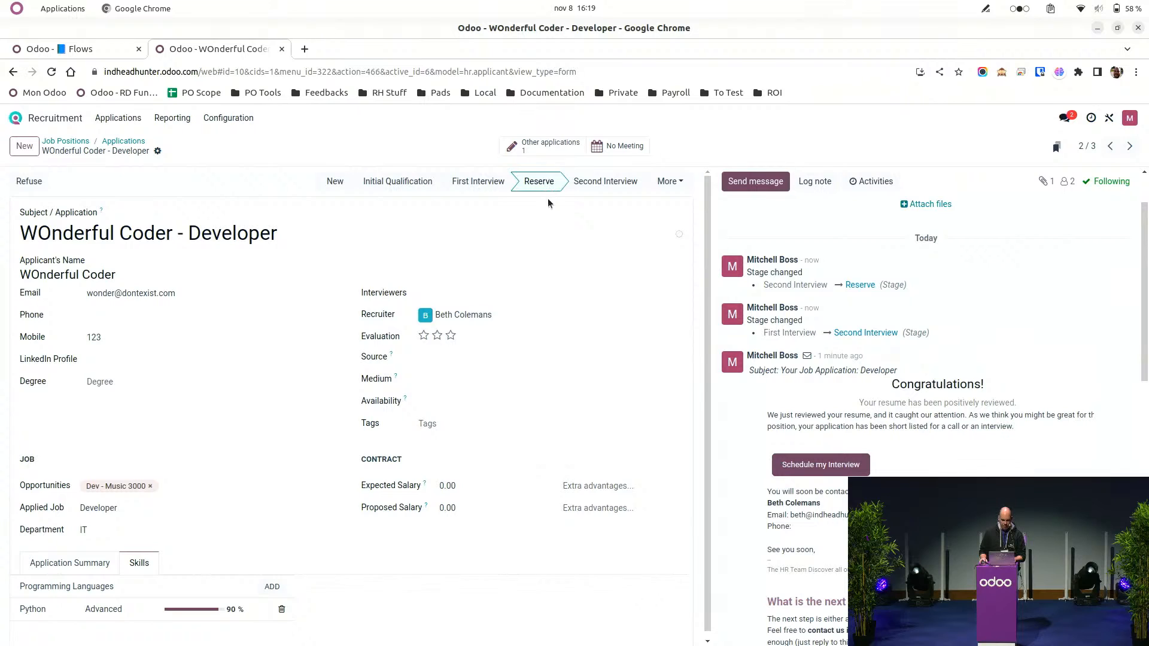
Remove the opportunity Dev - Music 3000 from the application and set its evaluation to three stars.
click(150, 486)
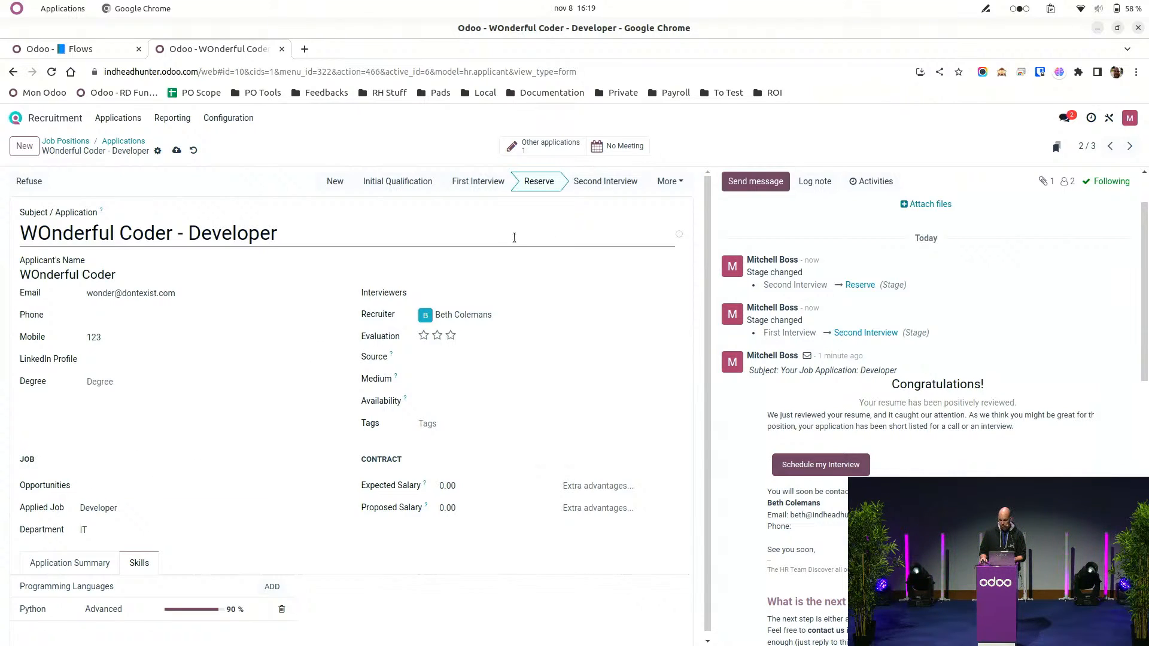
click(451, 336)
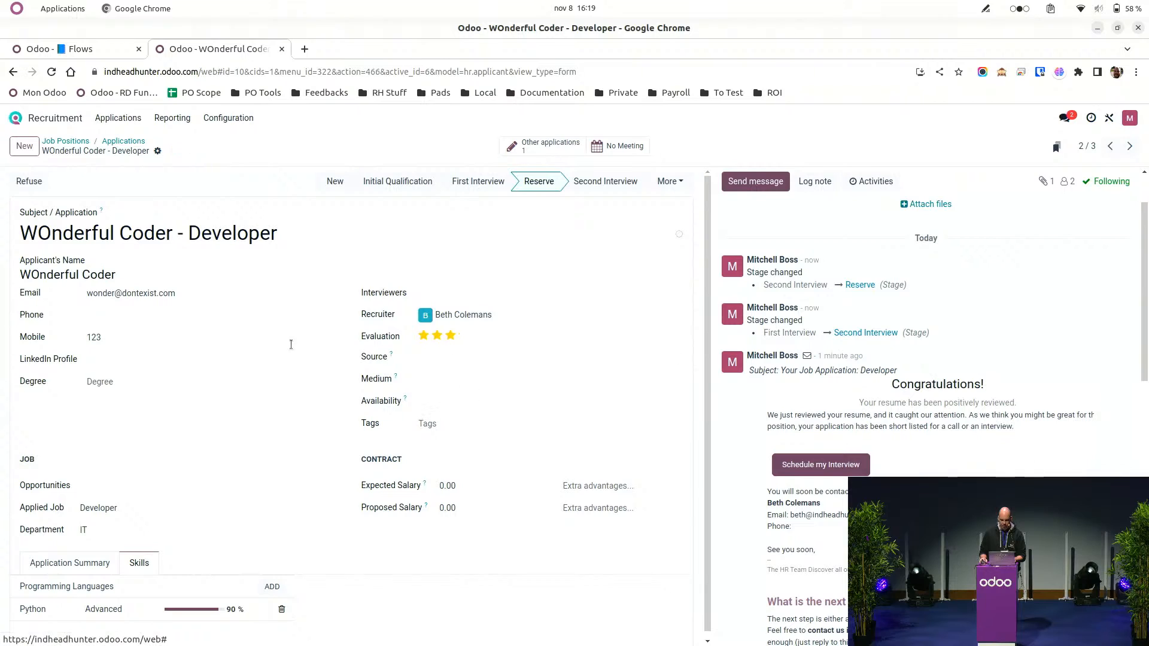
Return to the Developer applications, remove the Stage grouping and filter them by Reserve.
click(110, 145)
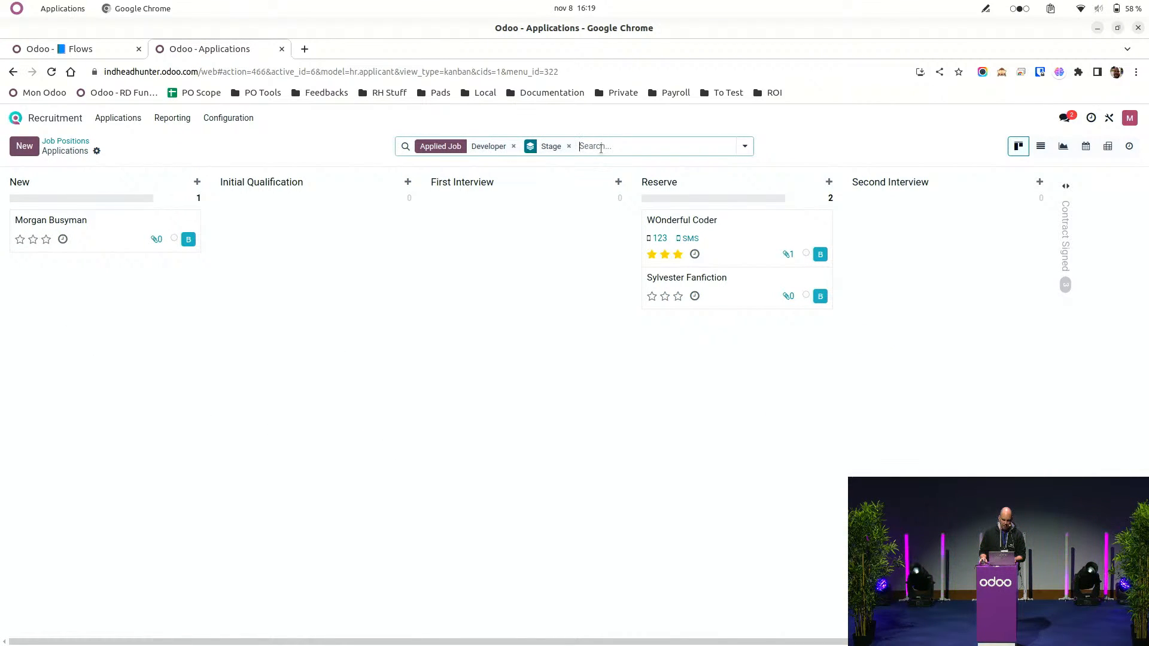
click(569, 146)
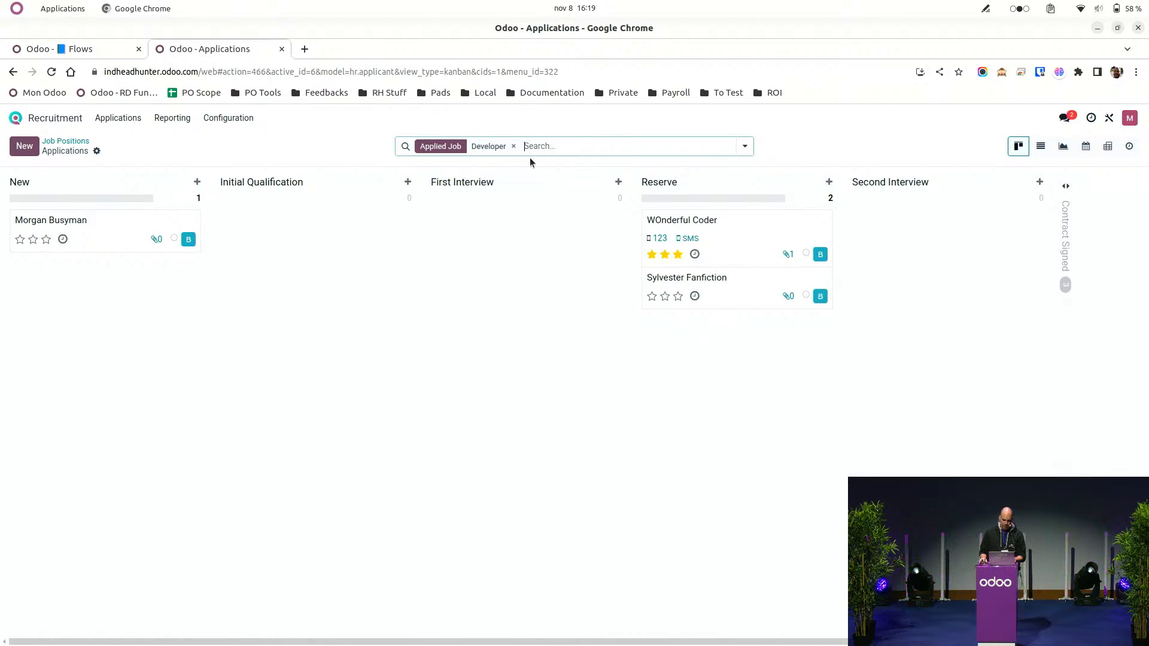
click(745, 146)
click(398, 272)
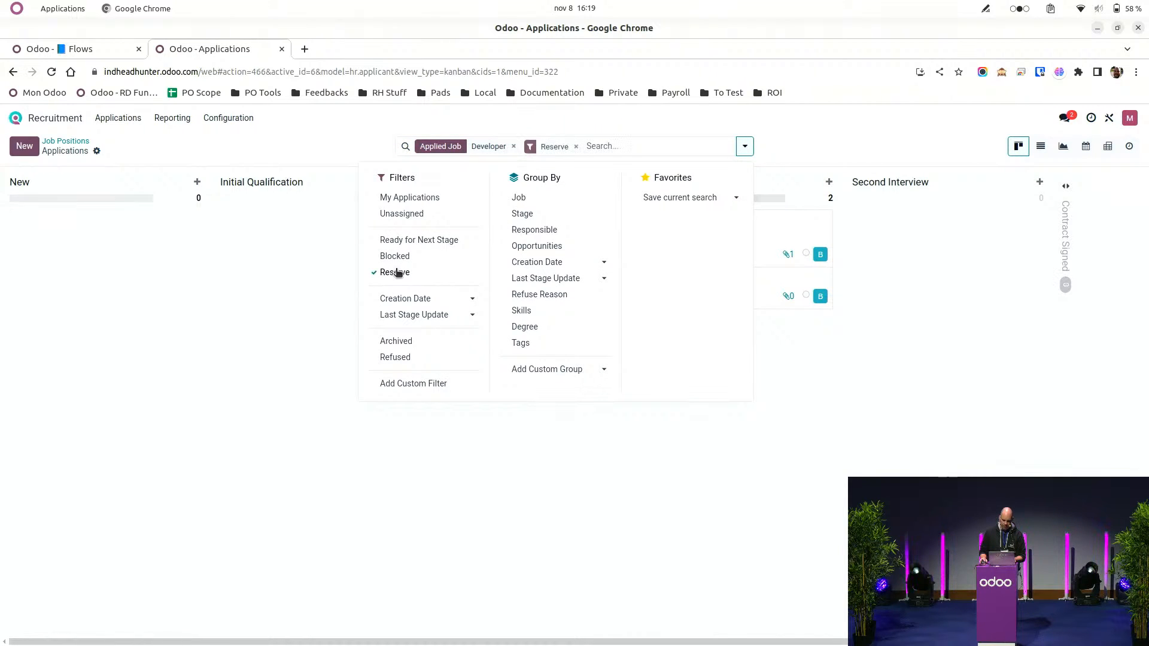
click(298, 426)
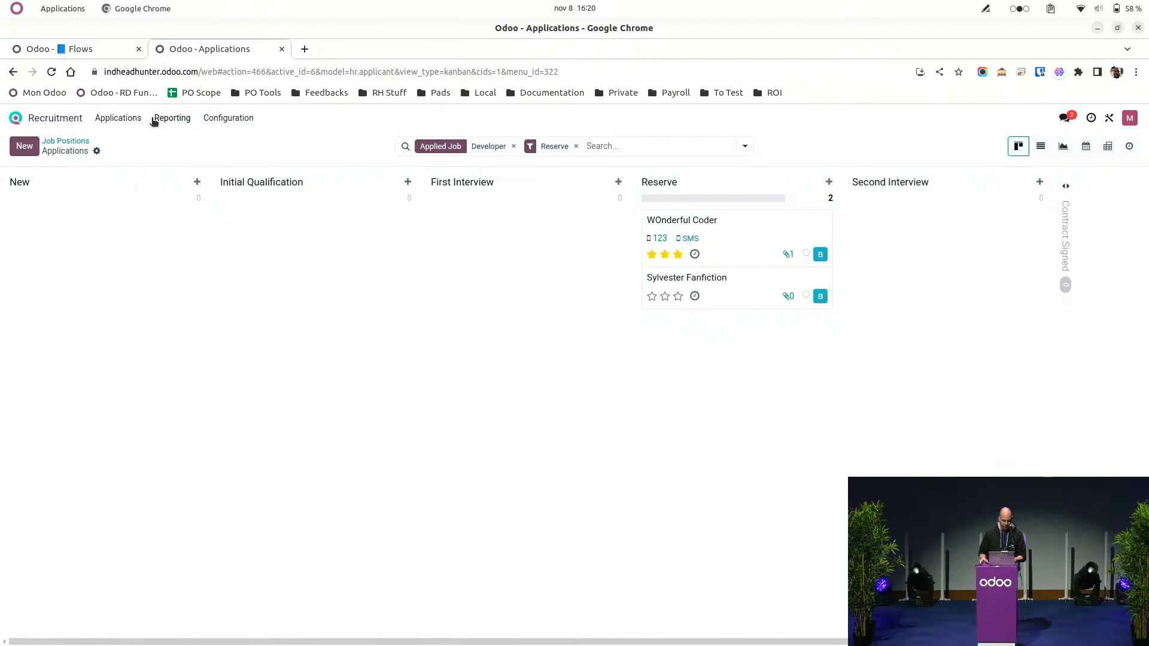
click(16, 119)
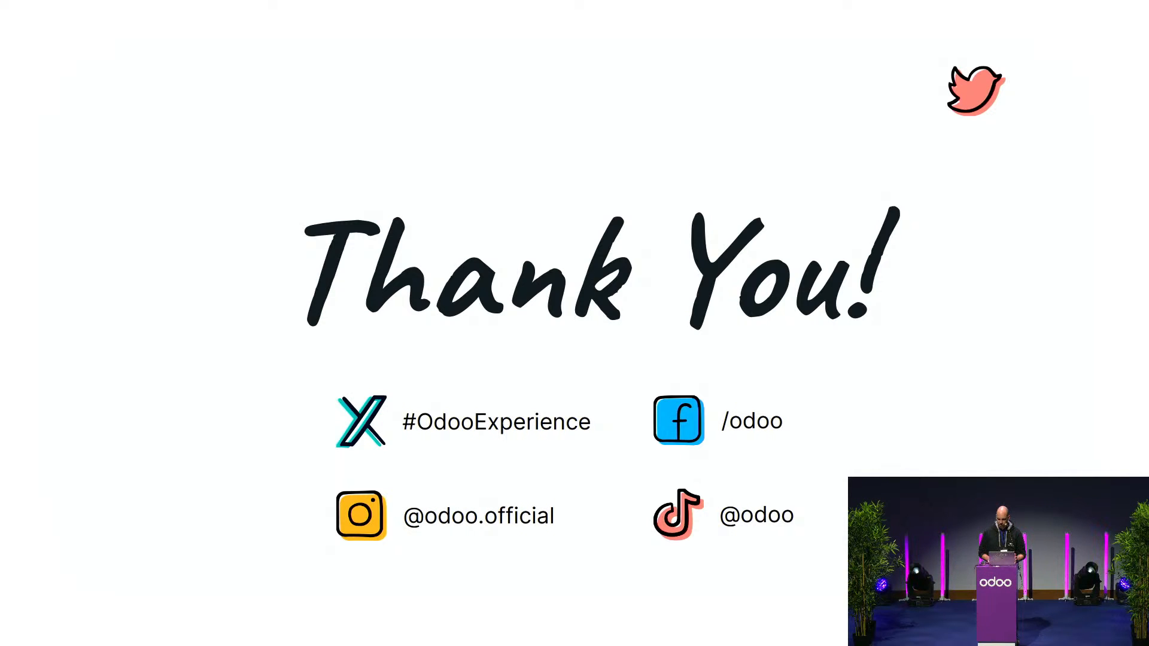
key(Right)
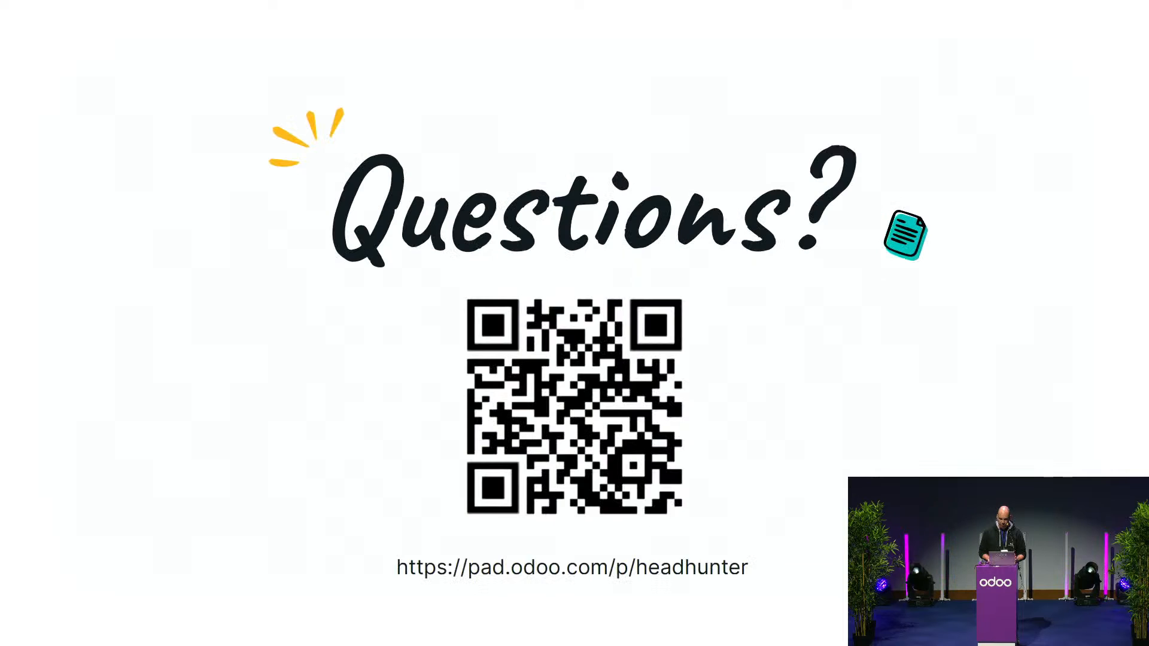